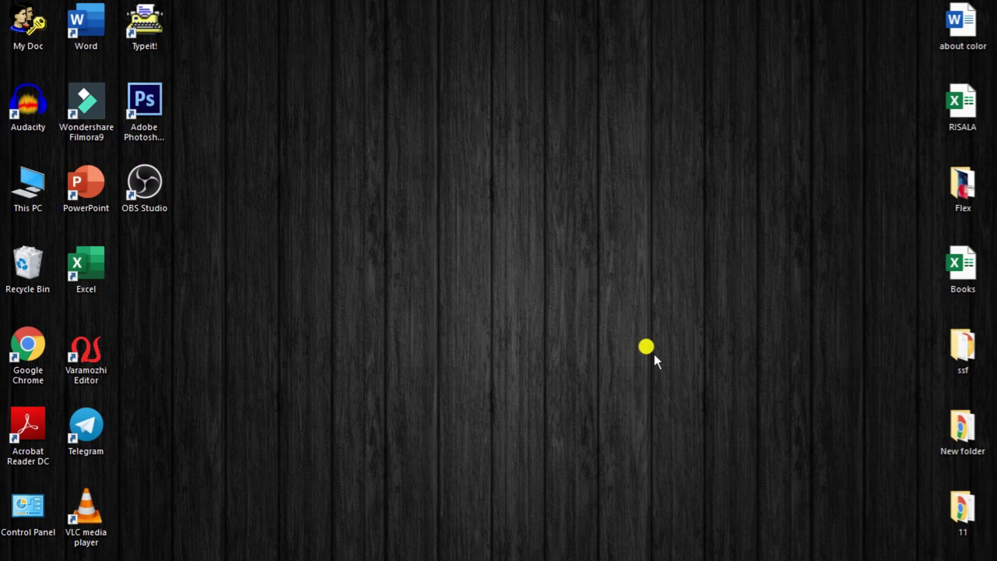
- Launch Photoshop and start a new 48 × 24 inch document with inches as the unit
double_click(161, 102)
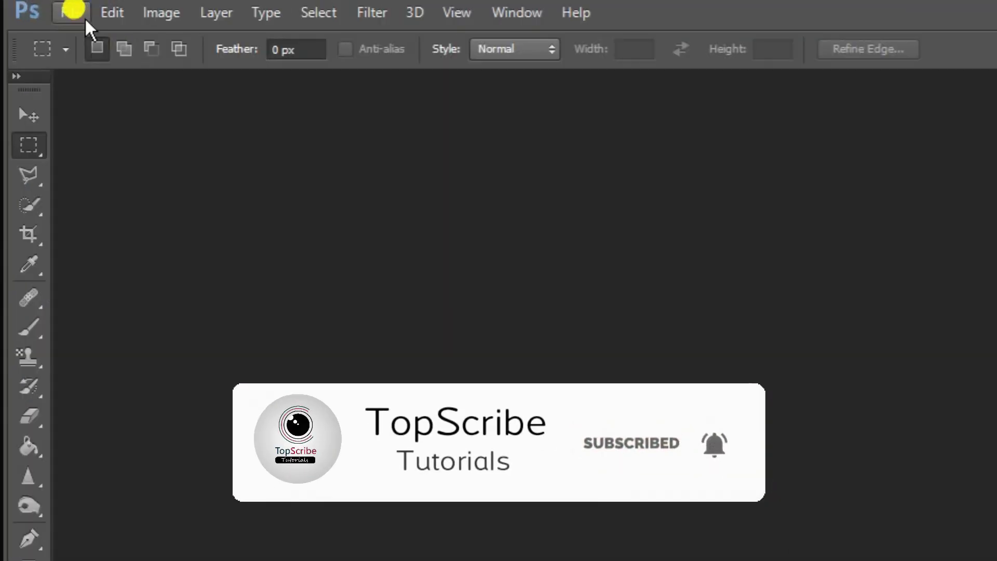
click(48, 9)
click(52, 22)
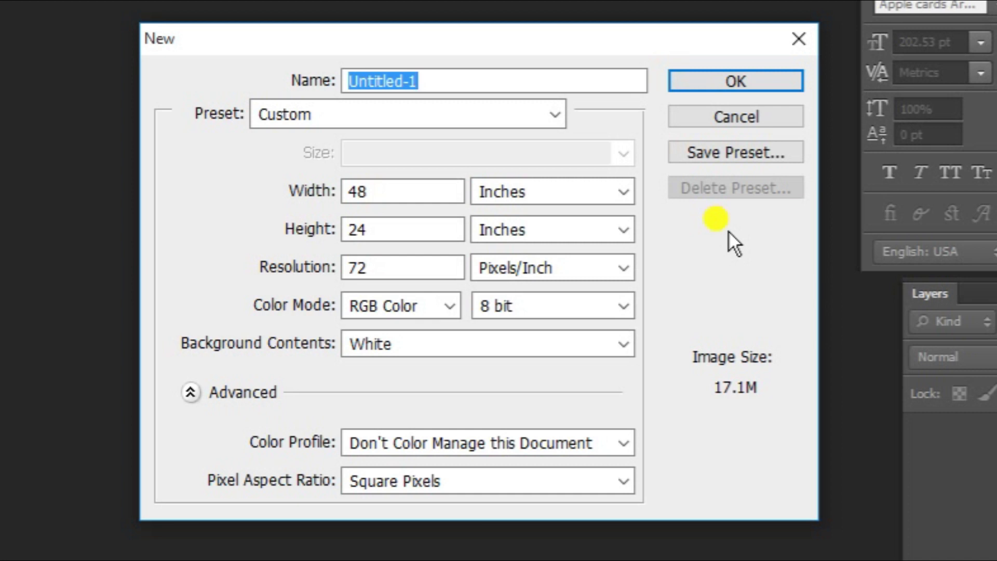
click(526, 193)
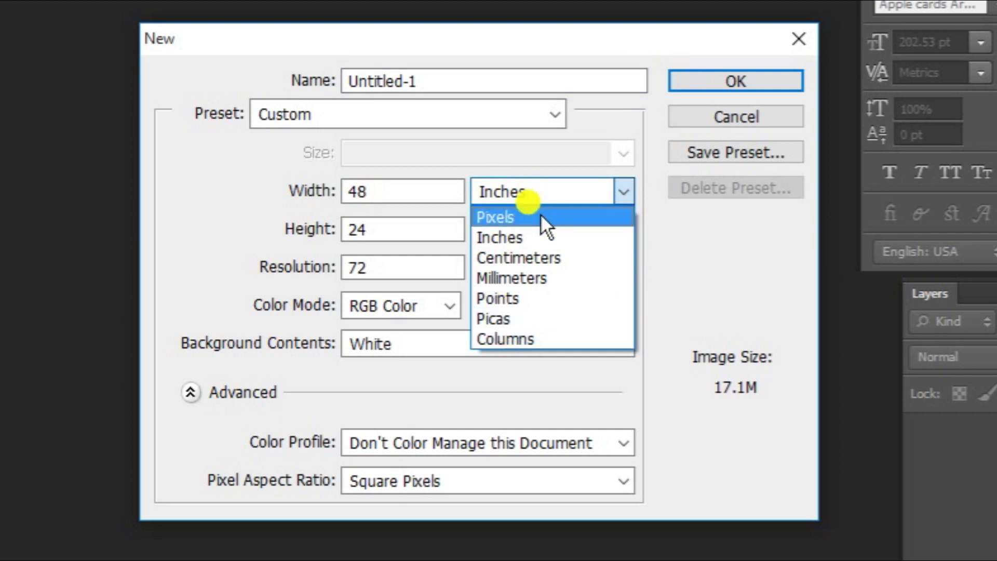
click(410, 193)
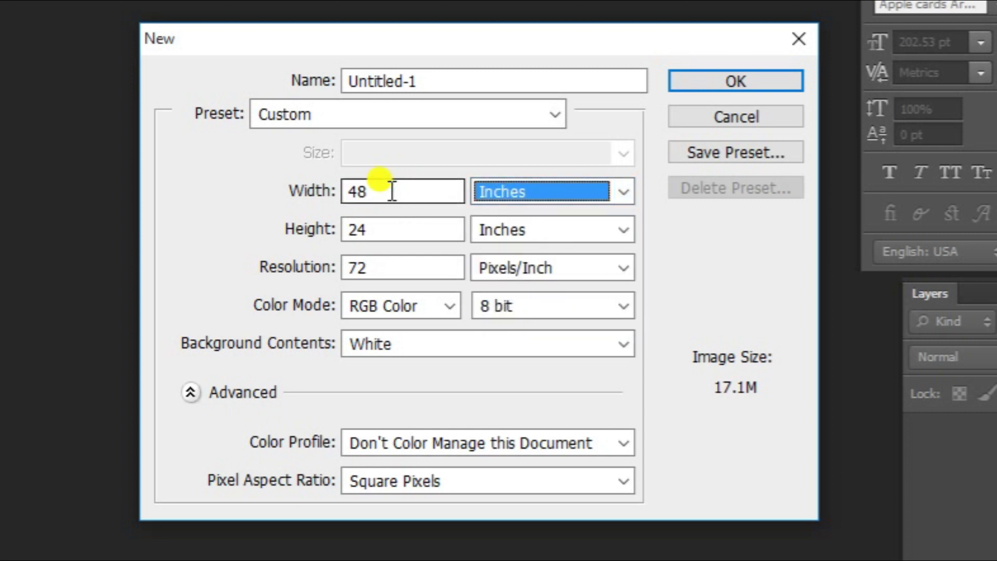
click(381, 229)
click(374, 267)
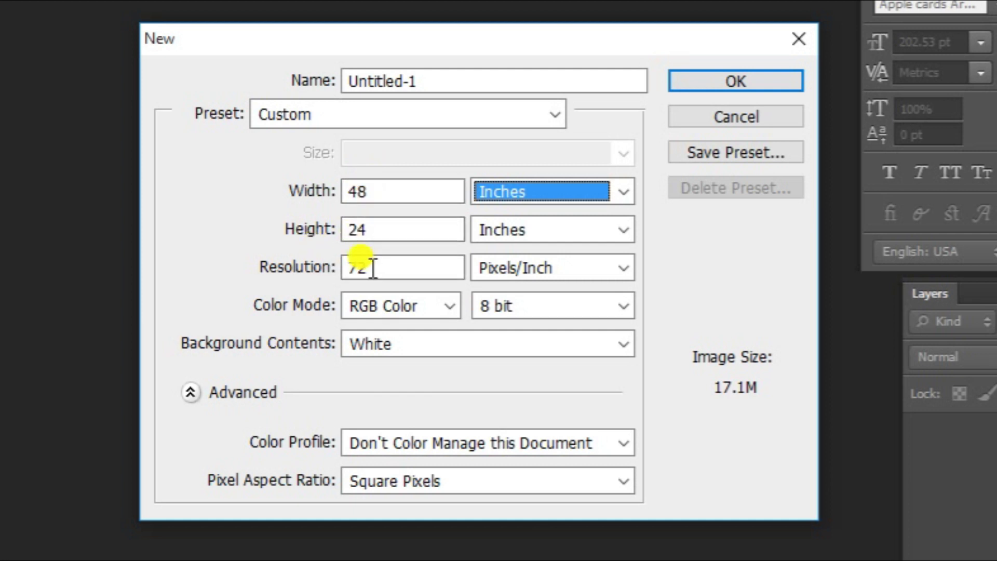
click(383, 193)
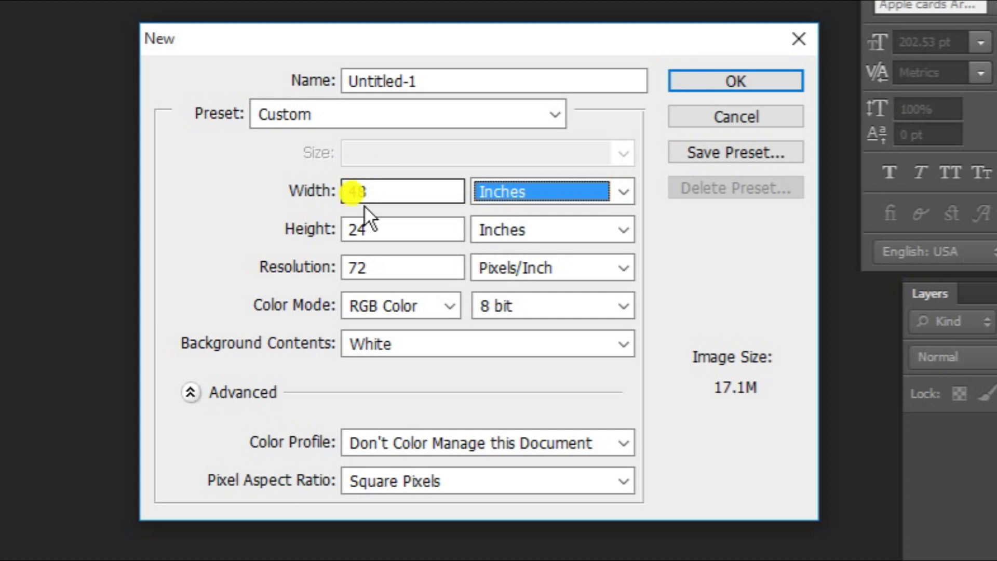
click(356, 223)
click(369, 251)
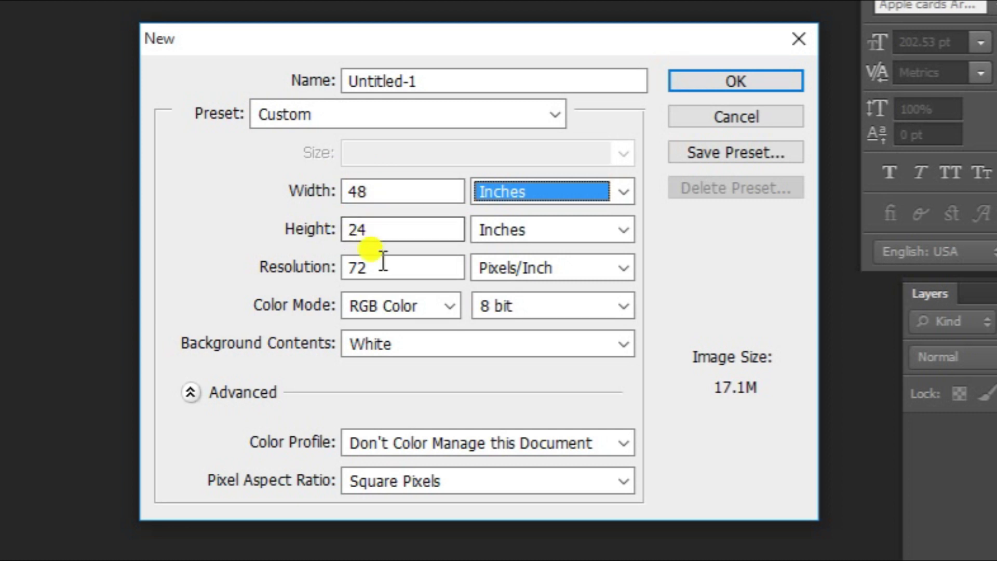
- Keep 72 pixels/inch, set RGB Color with a white background, and create the document
drag(381, 268, 360, 267)
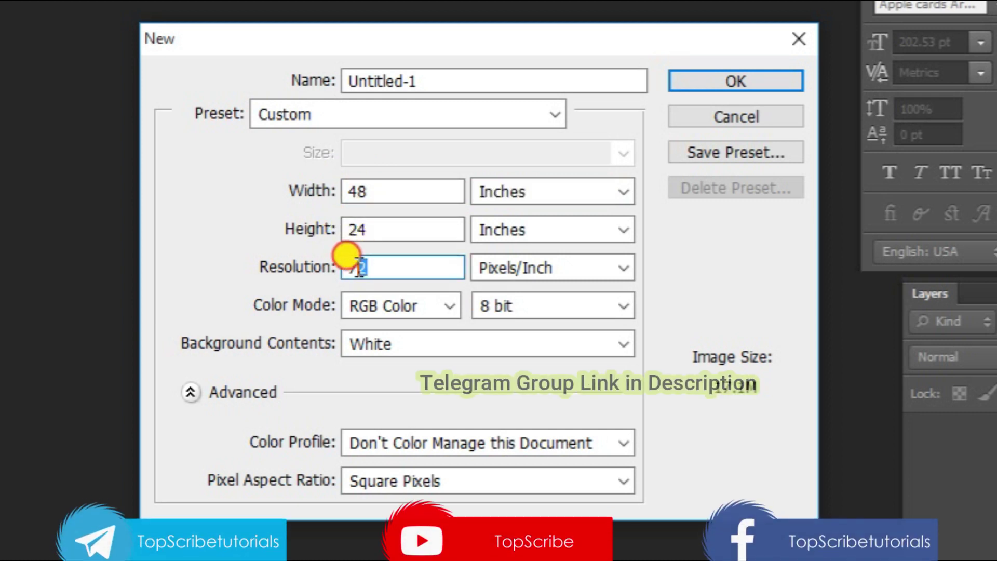
click(381, 268)
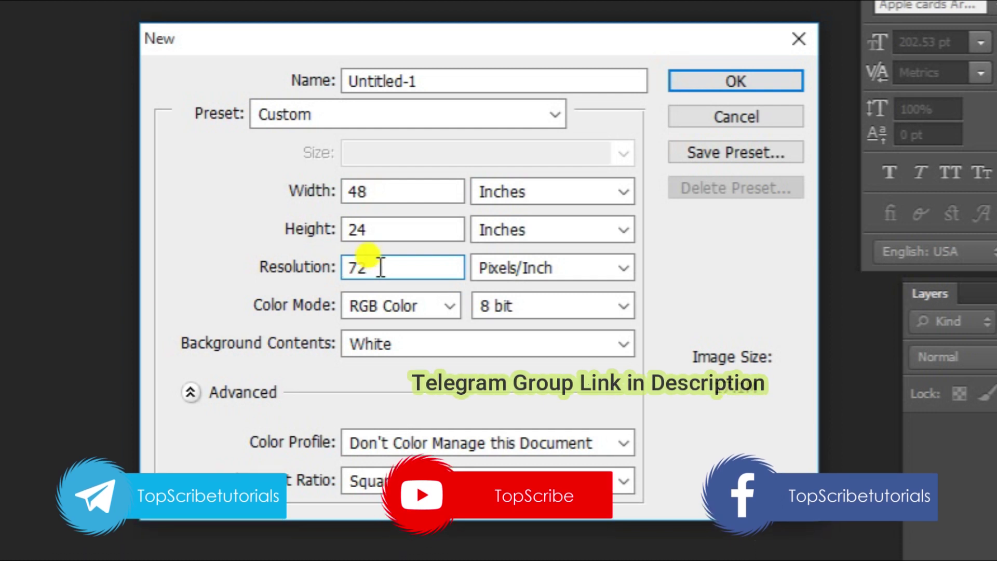
click(379, 310)
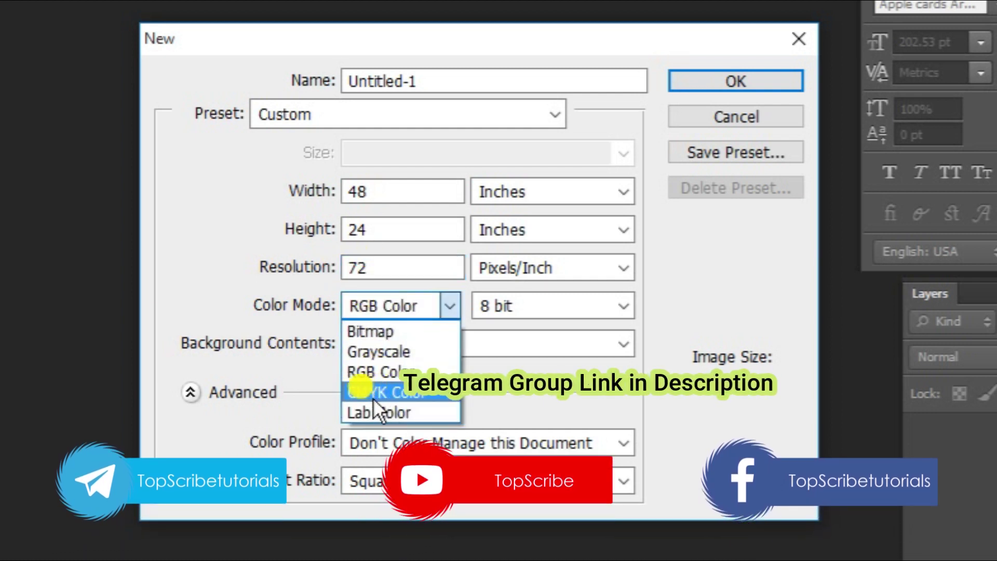
click(386, 393)
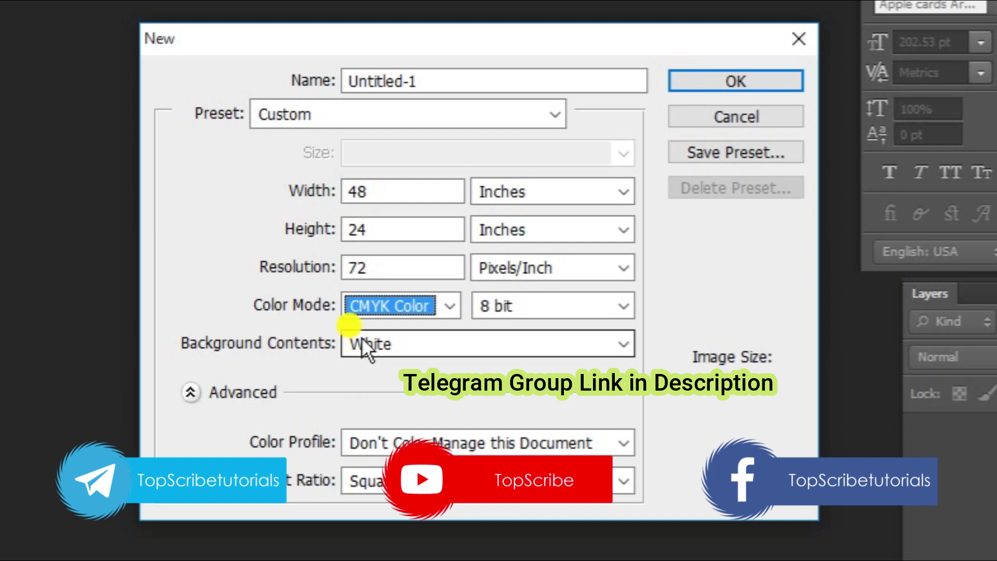
click(400, 305)
click(384, 369)
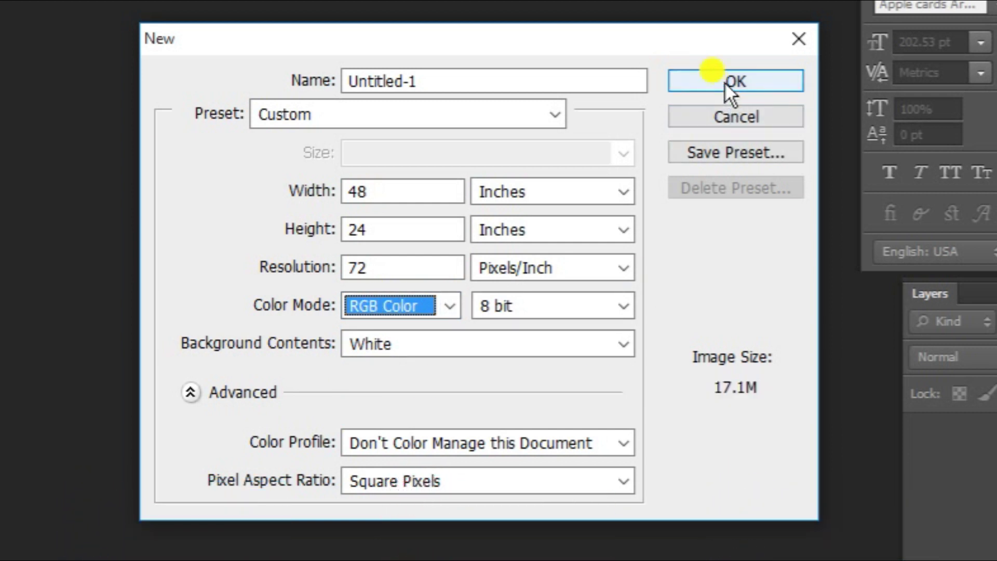
click(724, 82)
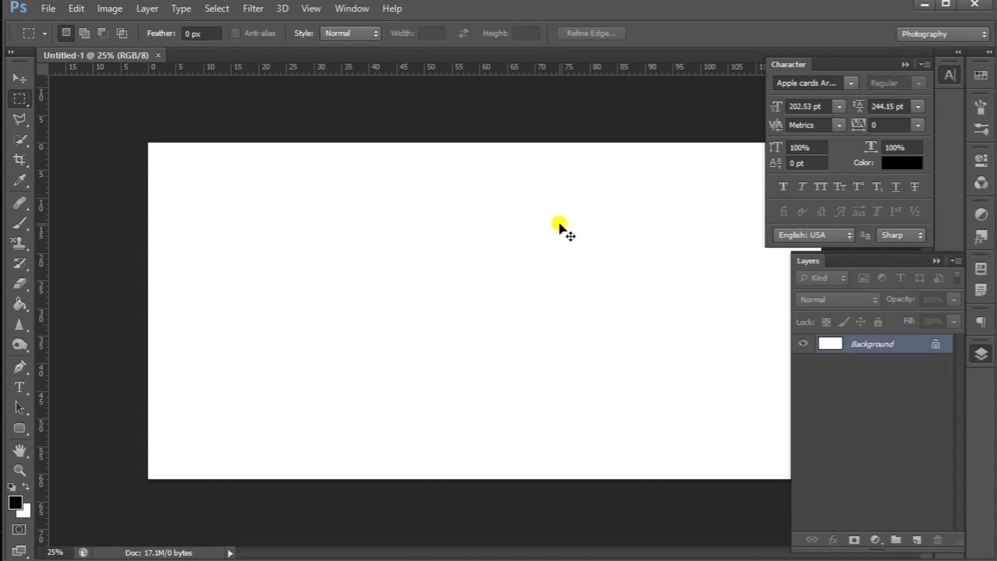
- Drag all eight text layers from TEXT.psd into Untitled-1, then add an empty layer above Background
key(ctrl+minus)
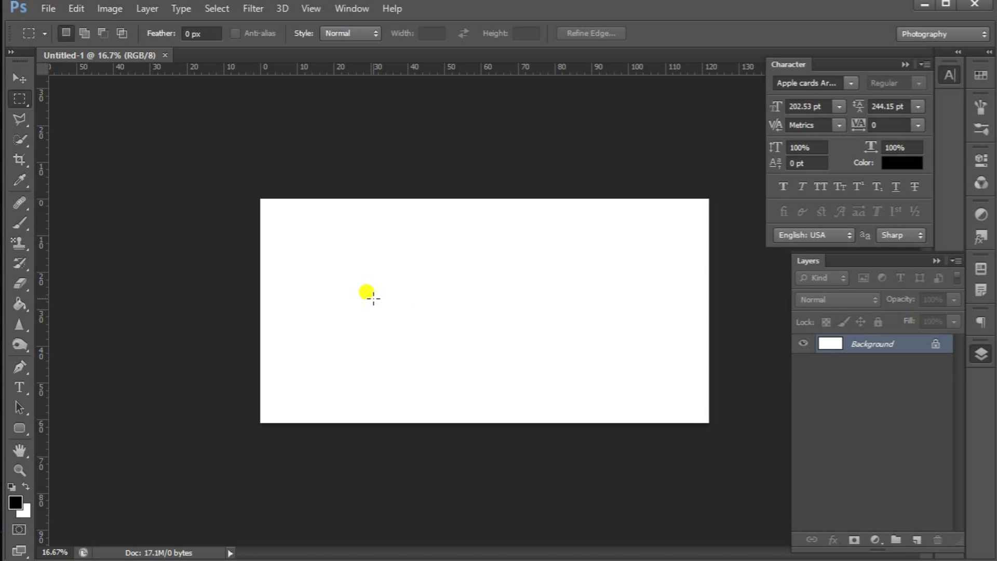
key(ctrl+o)
double_click(414, 284)
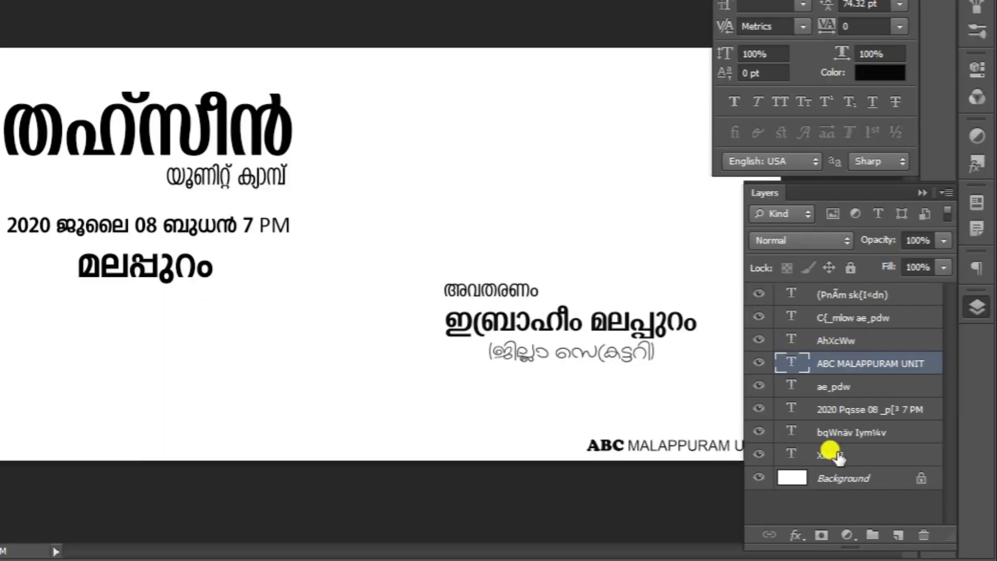
click(864, 473)
shift+click(852, 295)
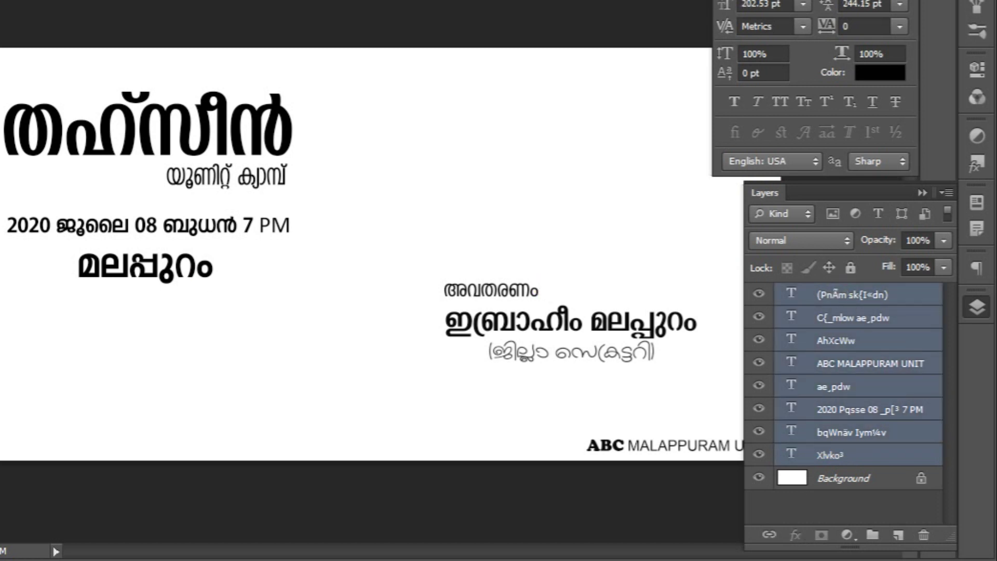
key(ctrl+t)
click(61, 131)
drag(106, 147, 375, 263)
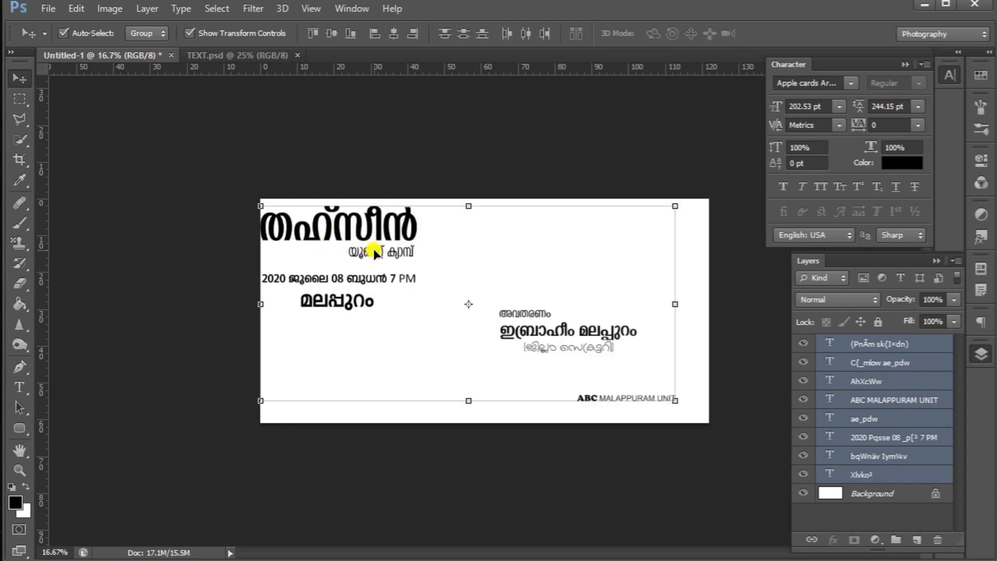
drag(374, 250, 377, 251)
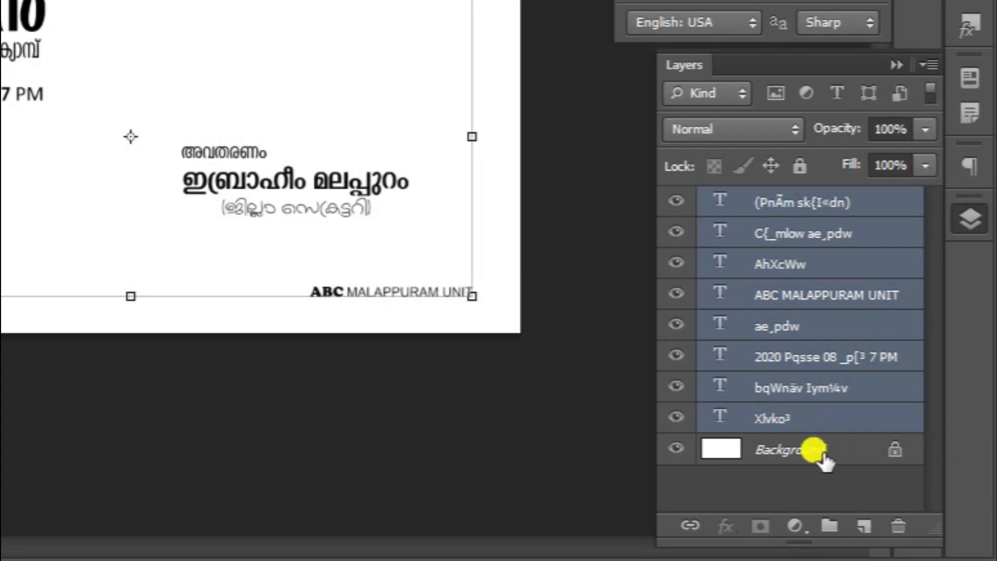
click(883, 494)
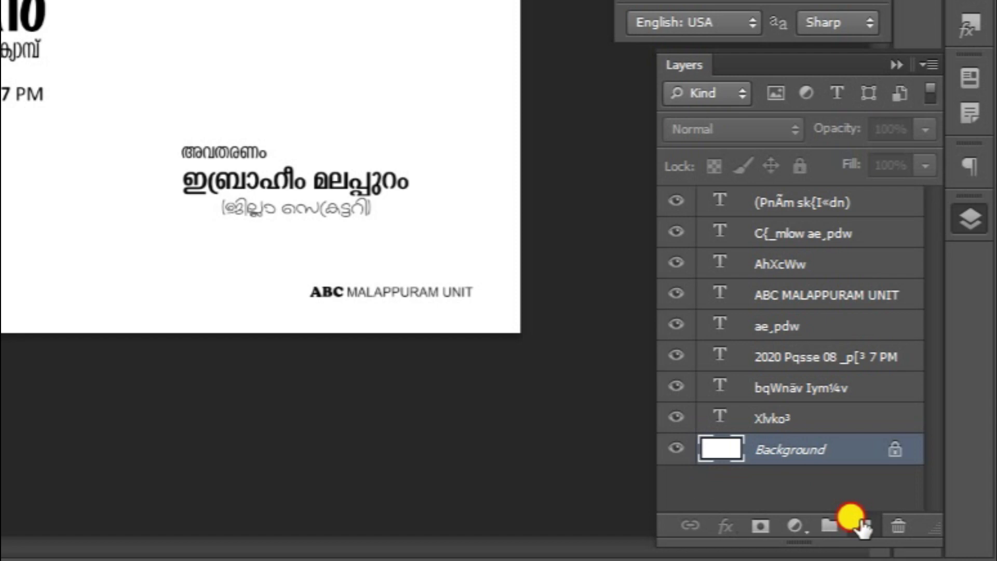
click(862, 524)
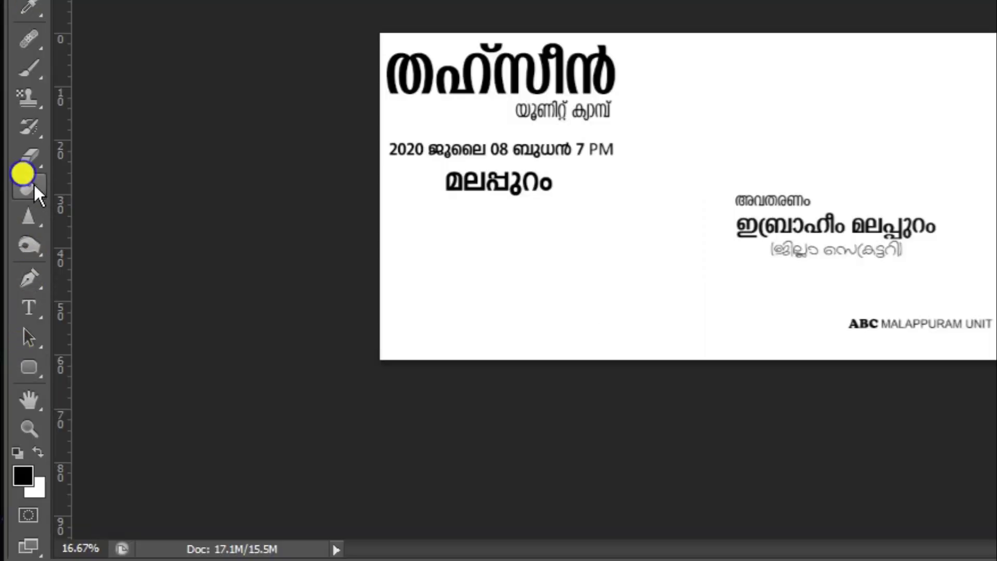
- Build a white-to-grey radial gradient and drag it outward from the canvas centre on Layer 1
mouse_move(34, 186)
mouse_down()
mouse_move(97, 198)
mouse_move(107, 180)
mouse_up()
click(123, 49)
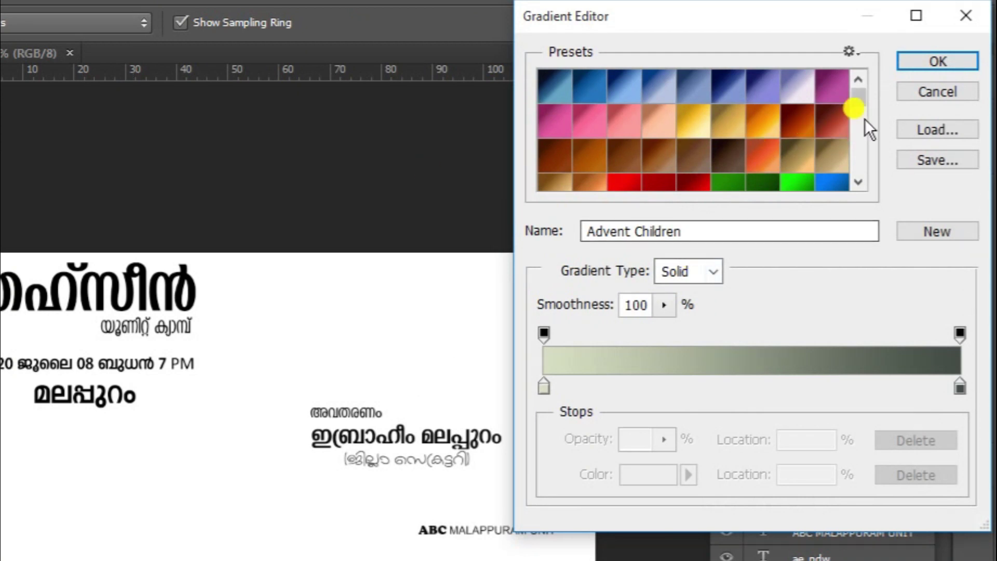
click(959, 387)
double_click(960, 388)
click(383, 312)
click(889, 181)
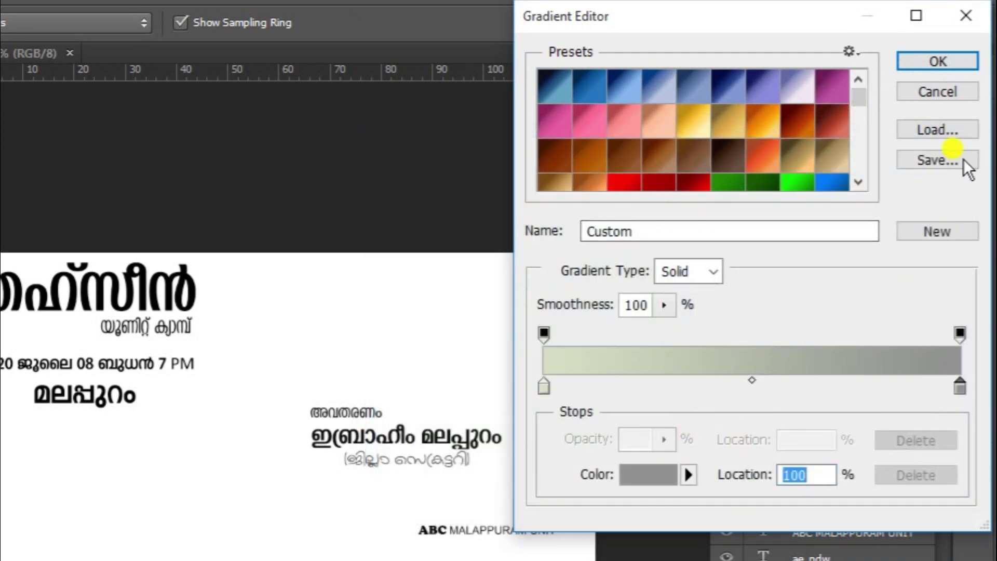
click(545, 388)
double_click(545, 389)
drag(508, 289, 360, 160)
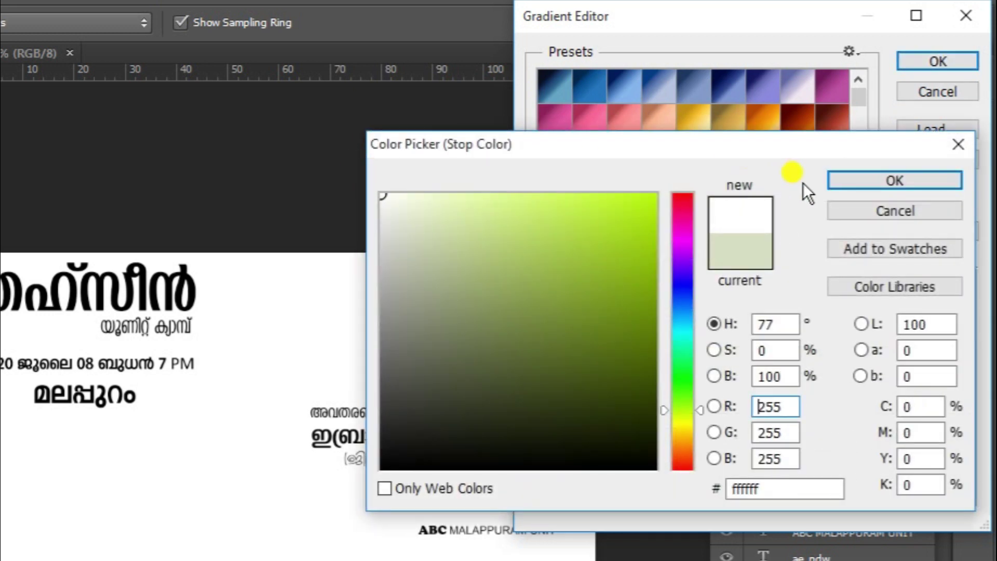
click(889, 183)
click(941, 62)
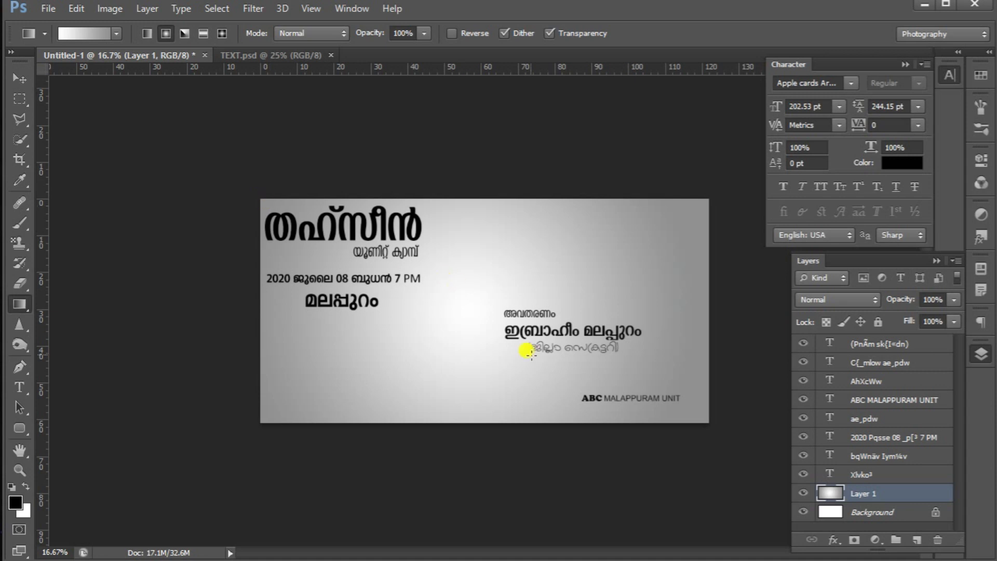
drag(445, 318, 729, 185)
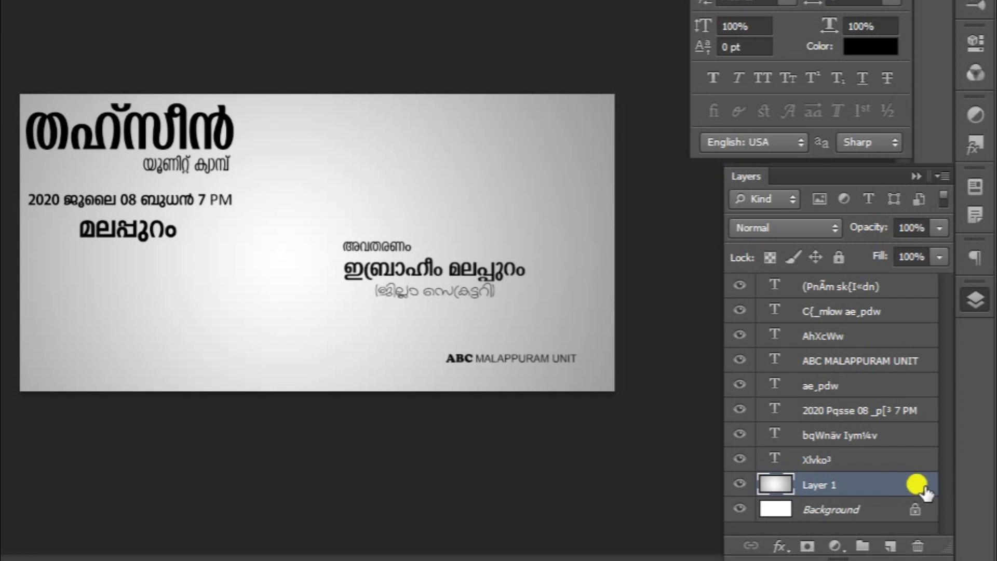
- Give Layer 1 a lavender Pattern Overlay at 202% scale and 50% opacity
double_click(925, 488)
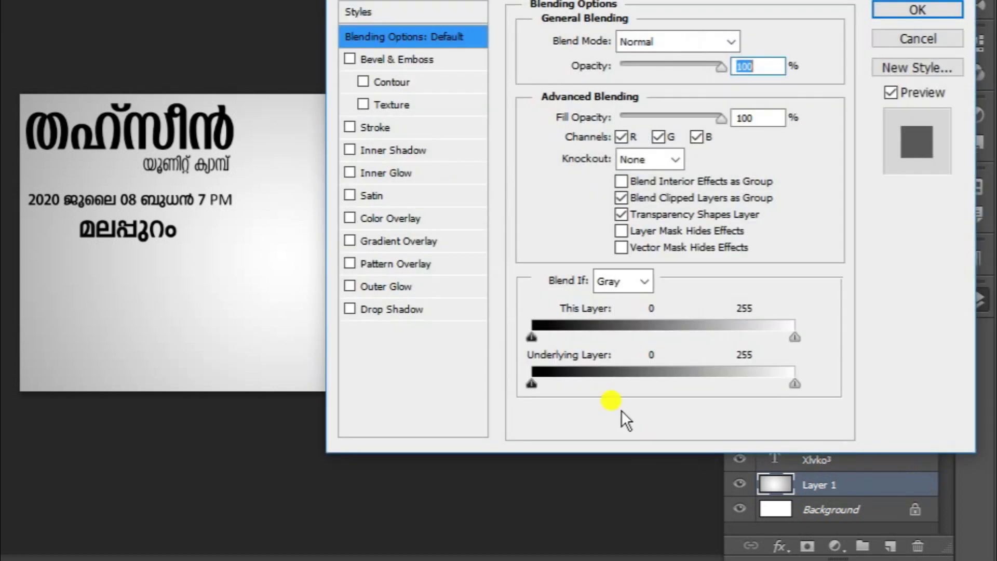
click(419, 261)
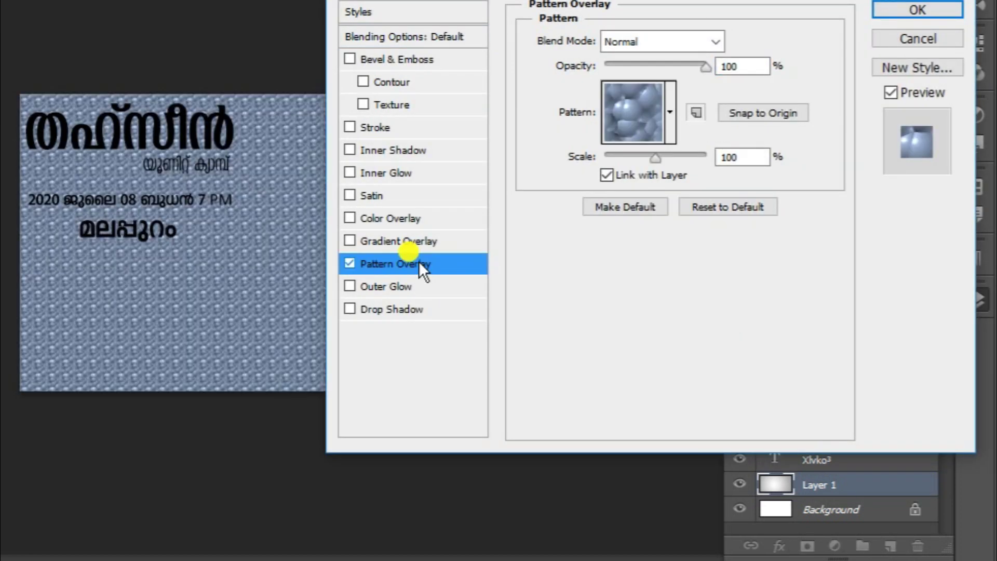
click(669, 113)
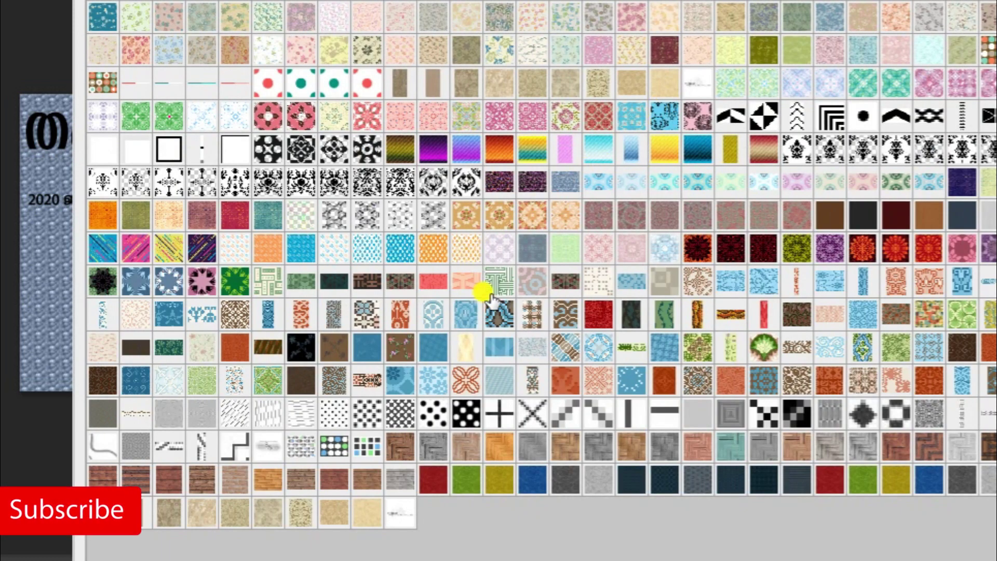
double_click(496, 250)
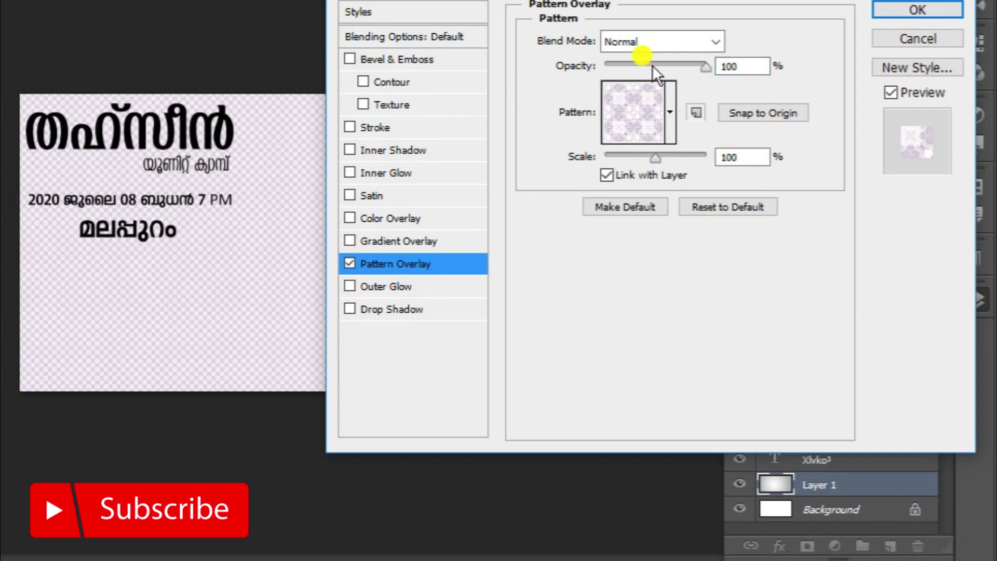
drag(655, 157, 661, 159)
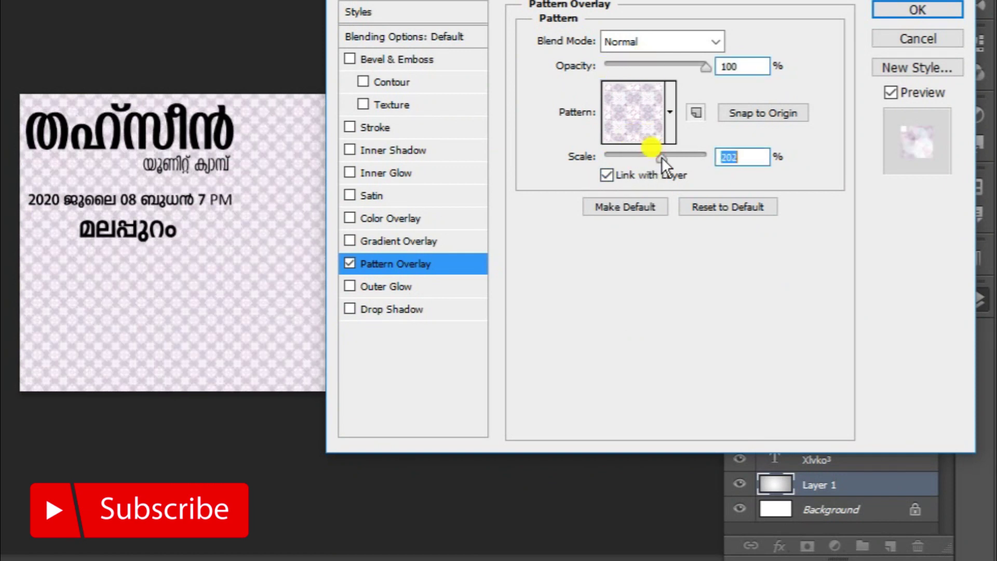
key(ctrl+plus)
key(ctrl+plus)
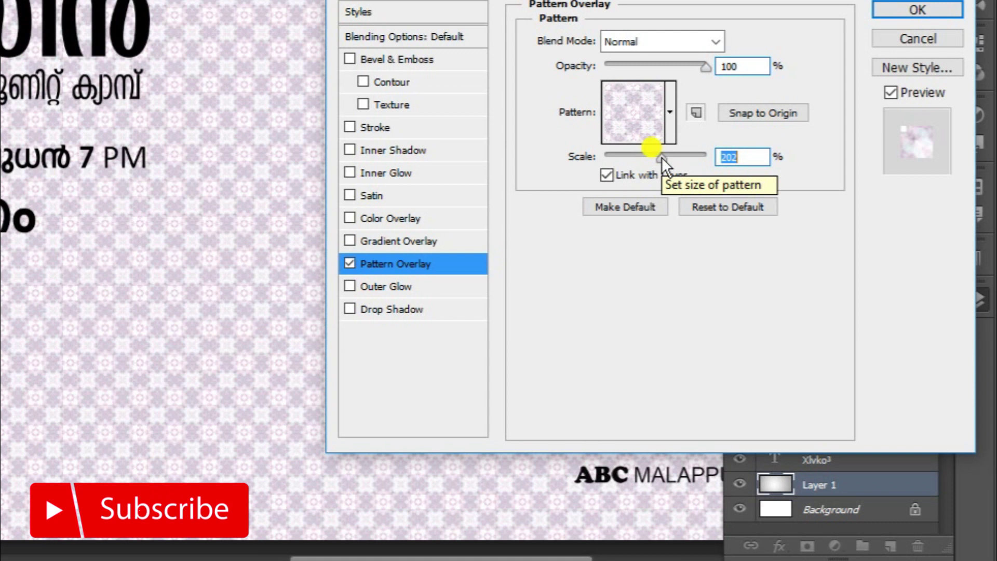
drag(705, 66, 646, 61)
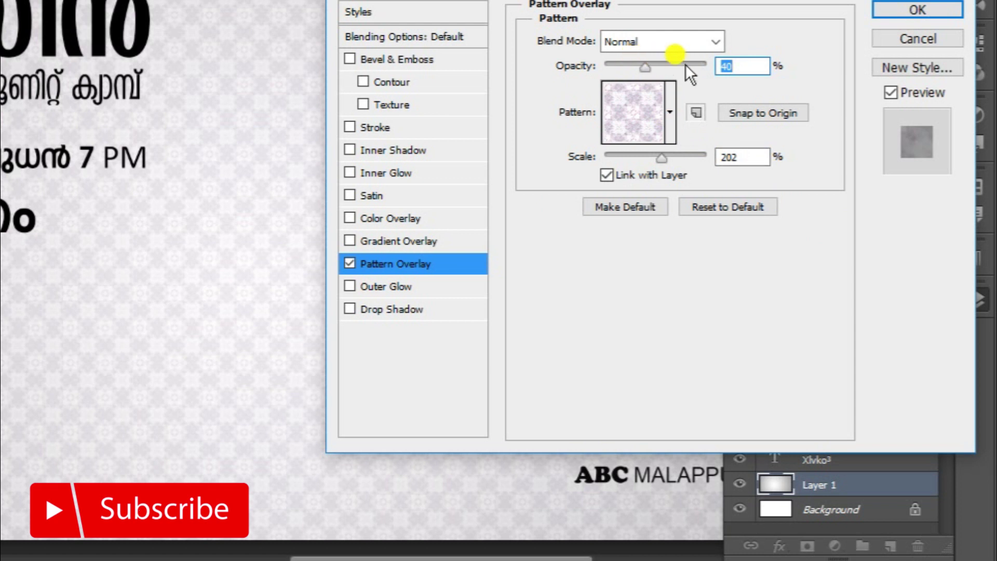
text(50)
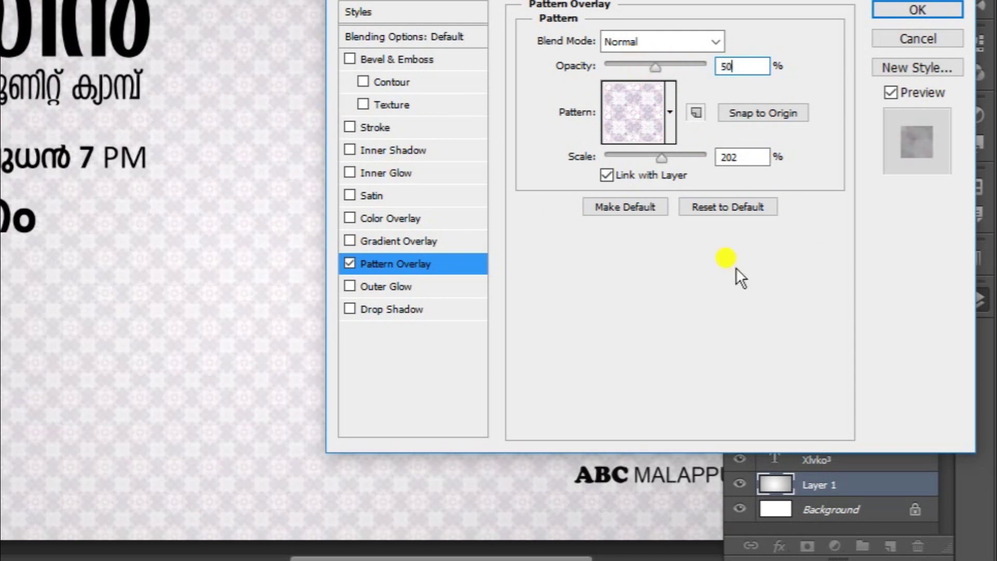
click(917, 9)
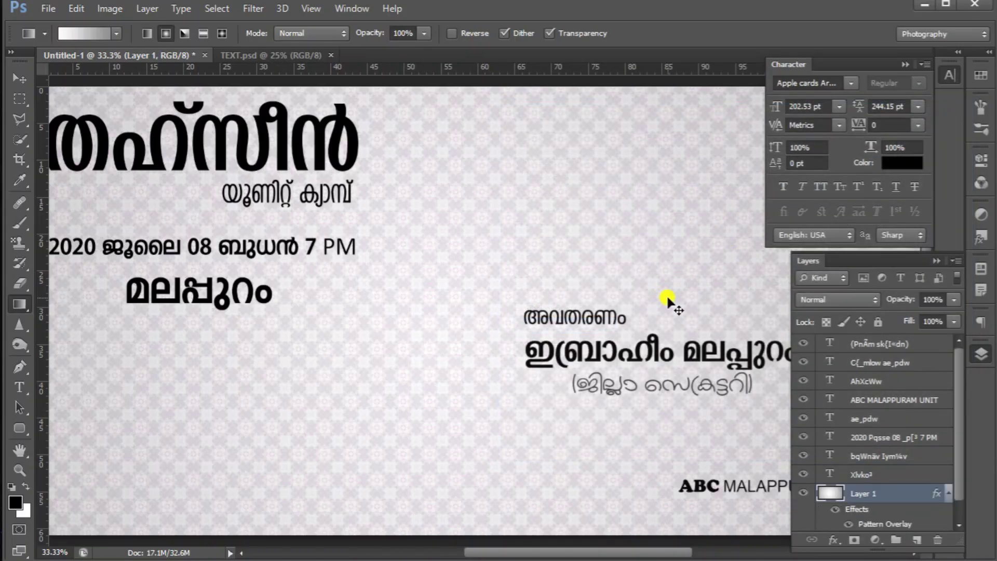
- Open drw, drw2 and Social Media (42) together
key(ctrl+minus)
key(ctrl+minus)
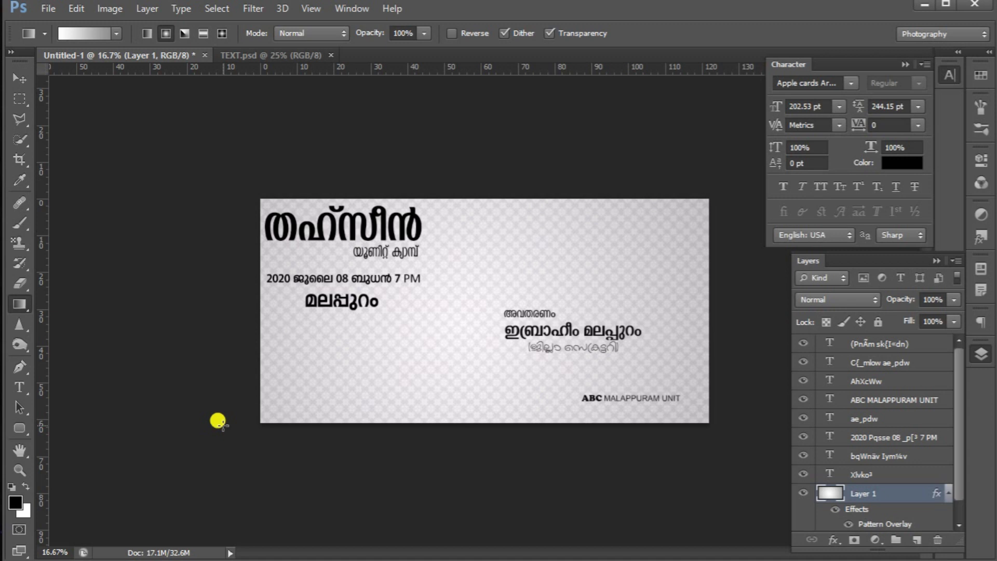
key(ctrl+o)
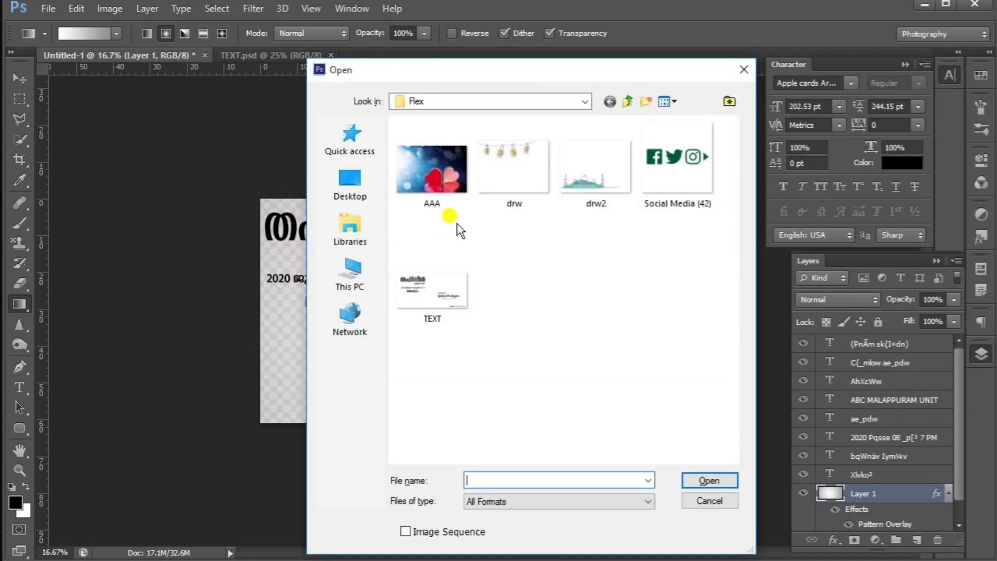
click(507, 174)
ctrl+click(600, 178)
ctrl+click(669, 166)
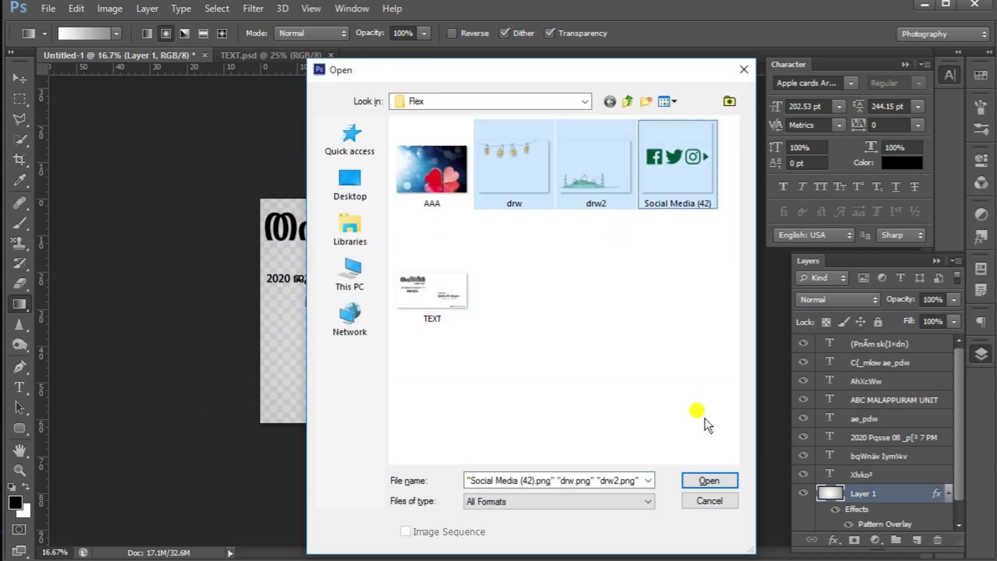
click(709, 480)
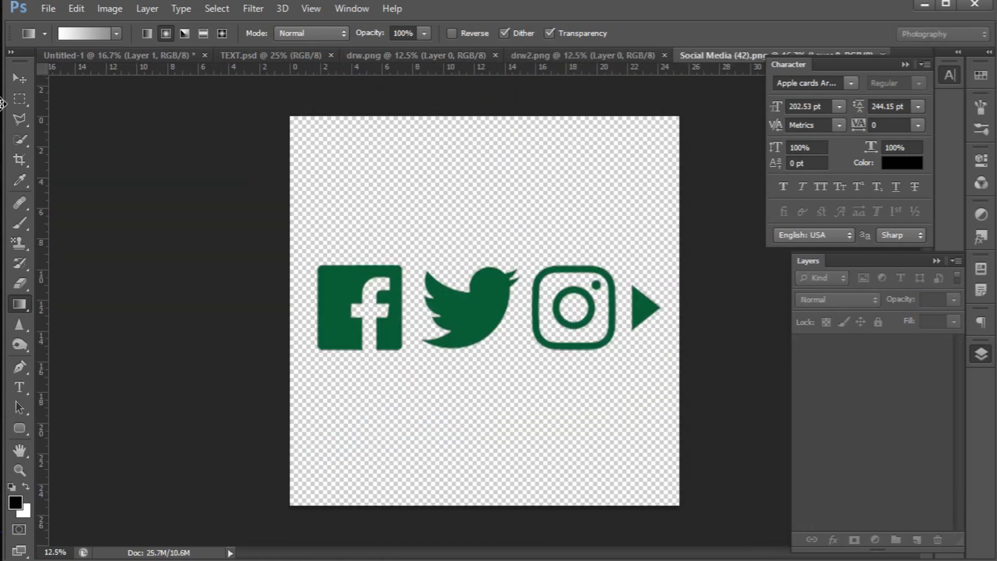
click(19, 78)
- Shrink the Facebook, Twitter and Instagram icons into the banner's top-right corner, then close TEXT.psd
drag(181, 57, 641, 214)
key(ctrl+z)
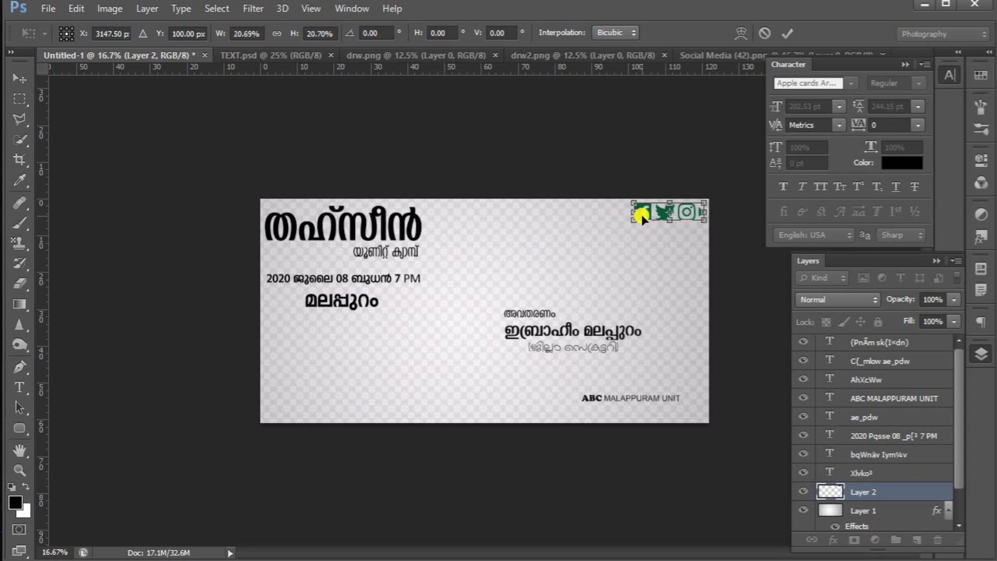
key(ctrl+plus)
click(905, 64)
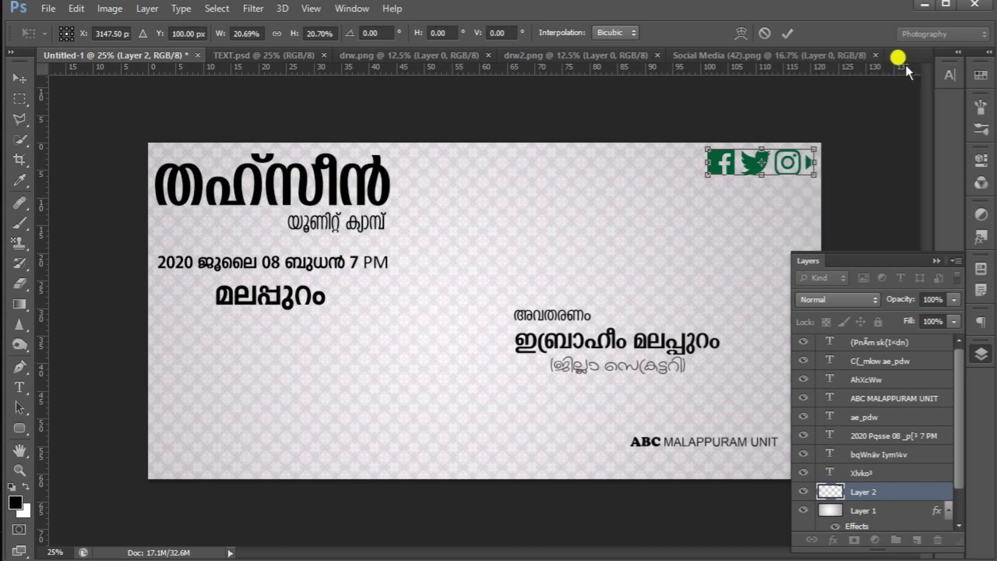
click(936, 261)
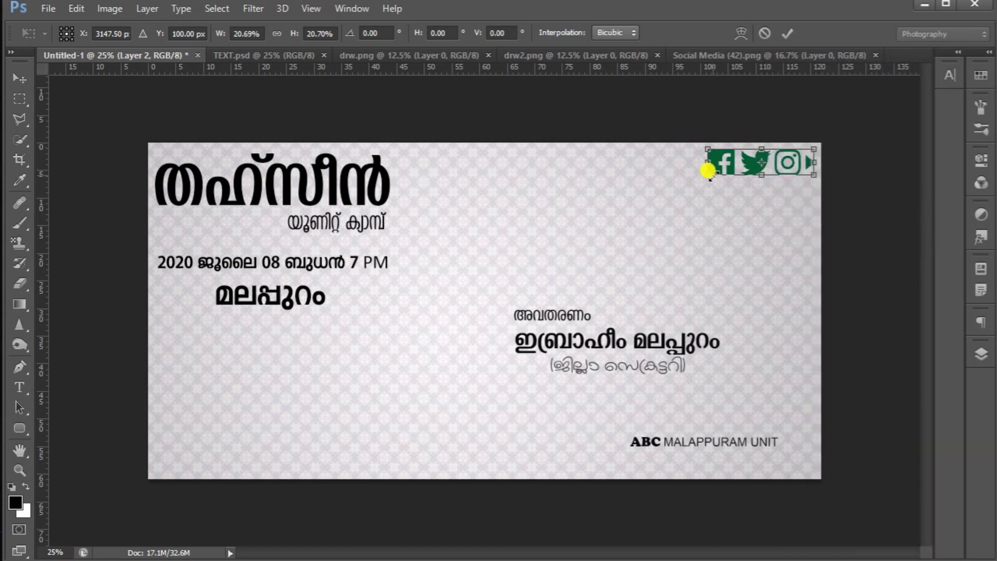
drag(705, 168, 712, 164)
key(Right)
key(Right)
key(Right)
key(Right)
key(Right)
key(Right)
key(Right)
key(Right)
key(Right)
key(Up)
key(Up)
key(Up)
key(Up)
key(Up)
key(Up)
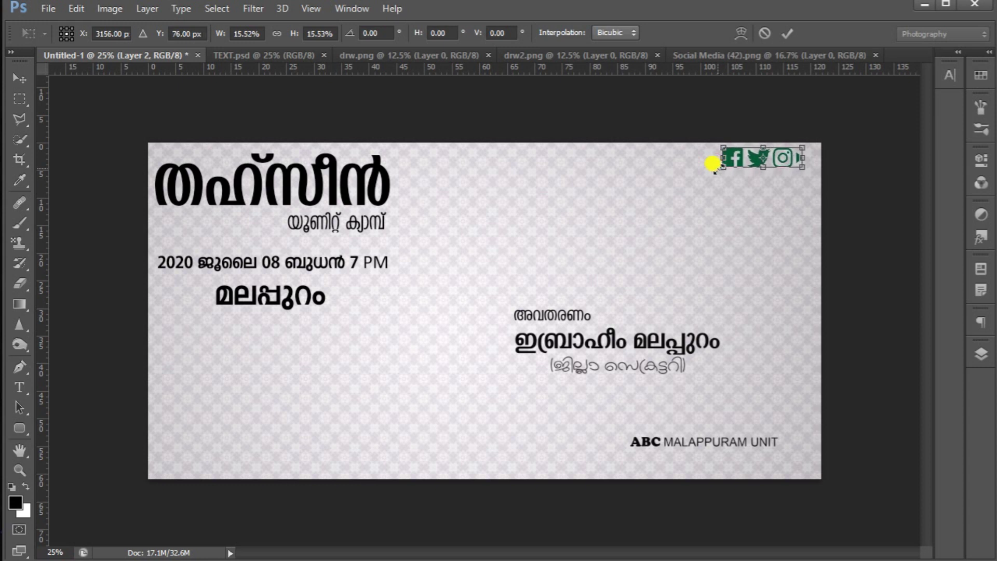
key(Right)
key(Right)
key(Right)
key(Right)
key(Right)
key(Right)
key(Right)
key(Right)
key(Right)
key(Right)
key(Return)
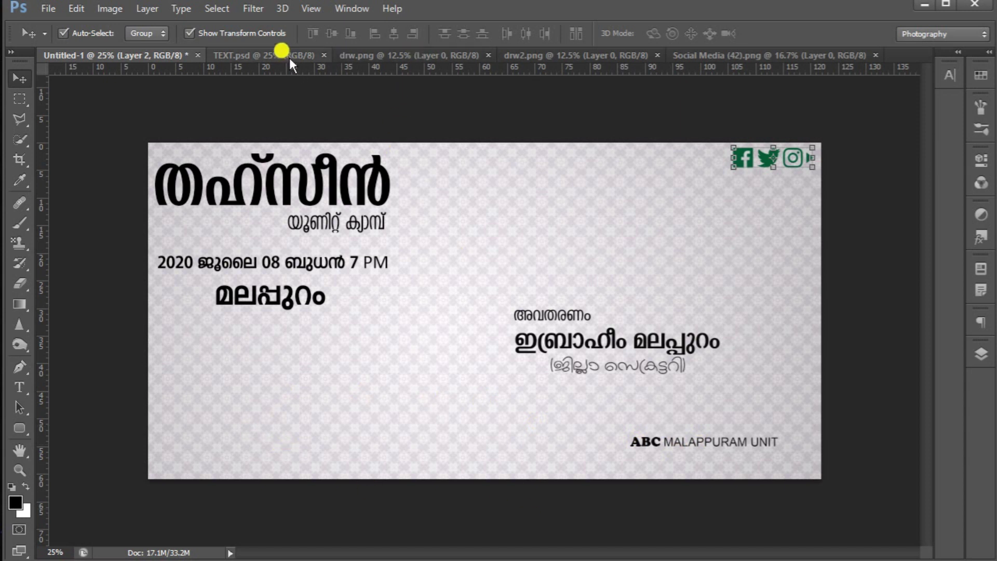
click(323, 55)
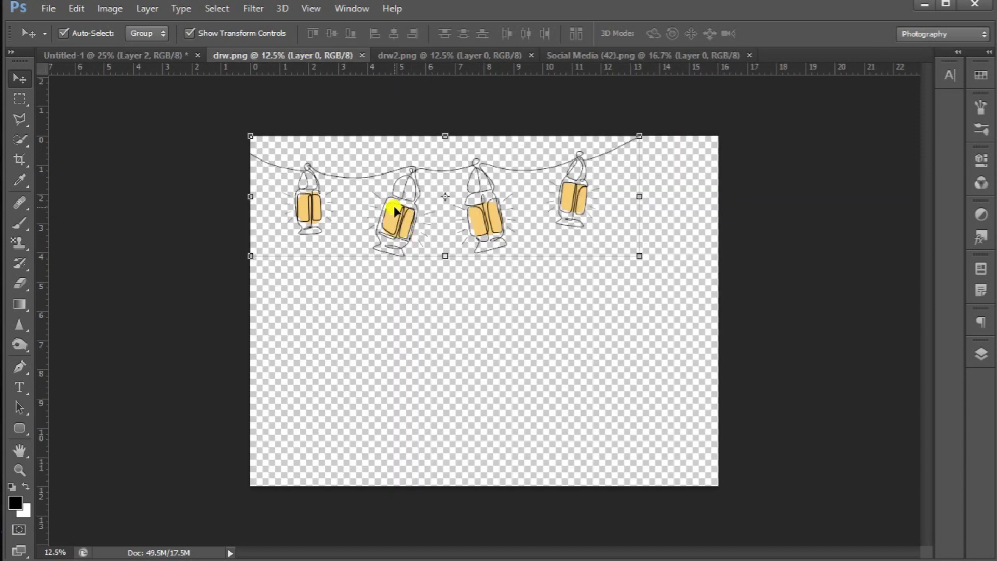
- Place the lantern string at about 43% size, tilted about 13°, across the upper right
drag(208, 193, 799, 240)
click(193, 94)
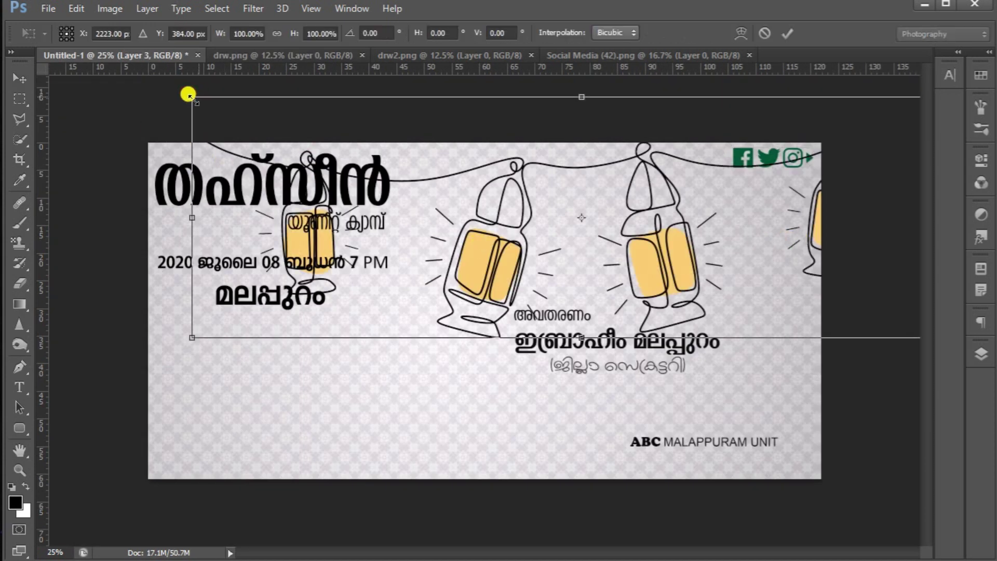
drag(192, 96, 390, 164)
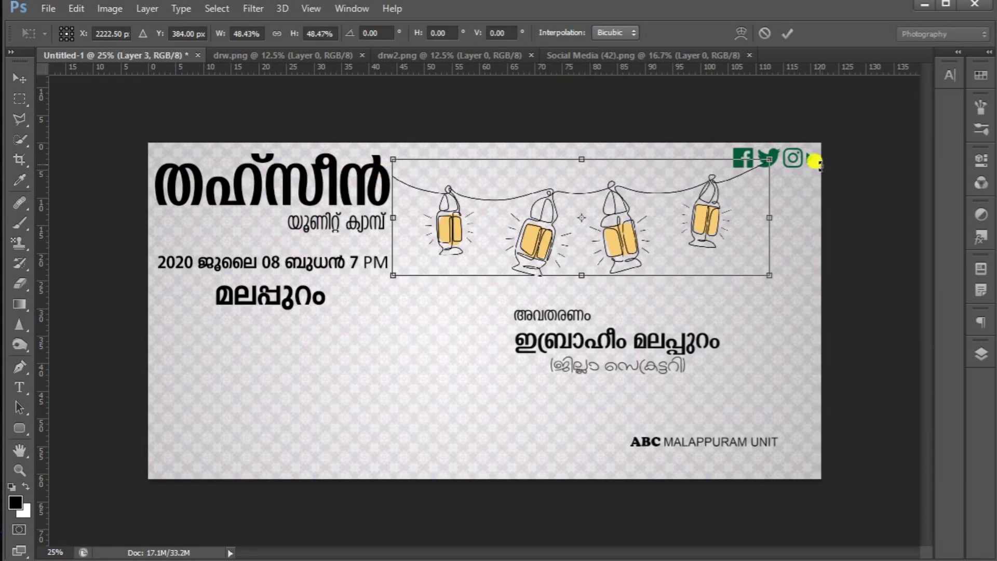
drag(816, 212, 806, 284)
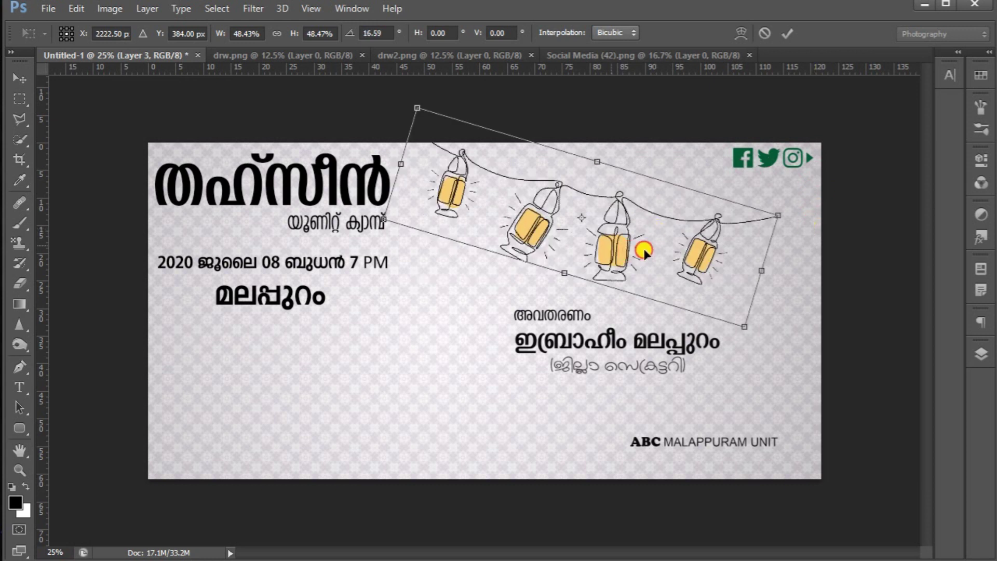
drag(699, 252, 795, 254)
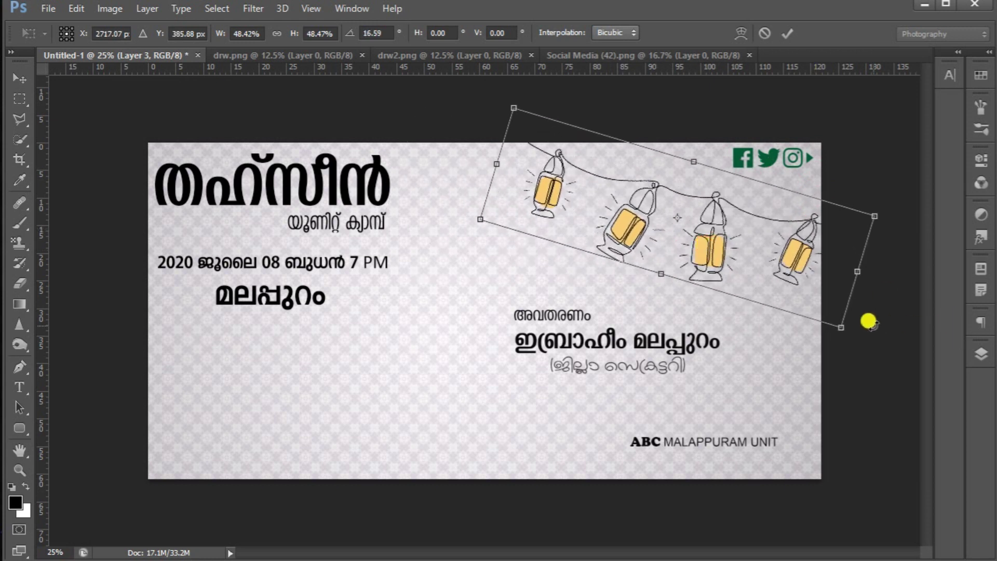
drag(887, 294, 844, 300)
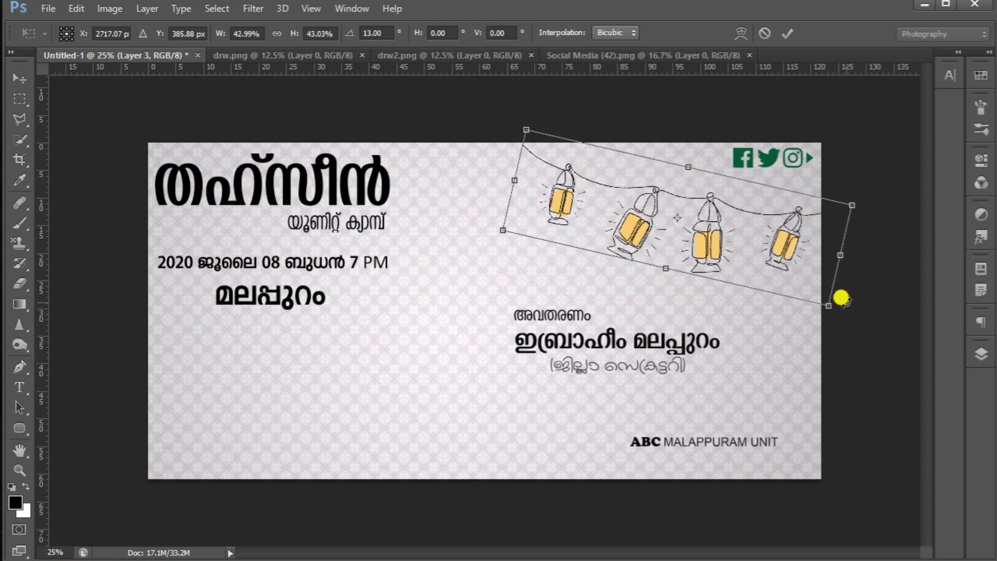
key(shift+Up)
key(shift+Up)
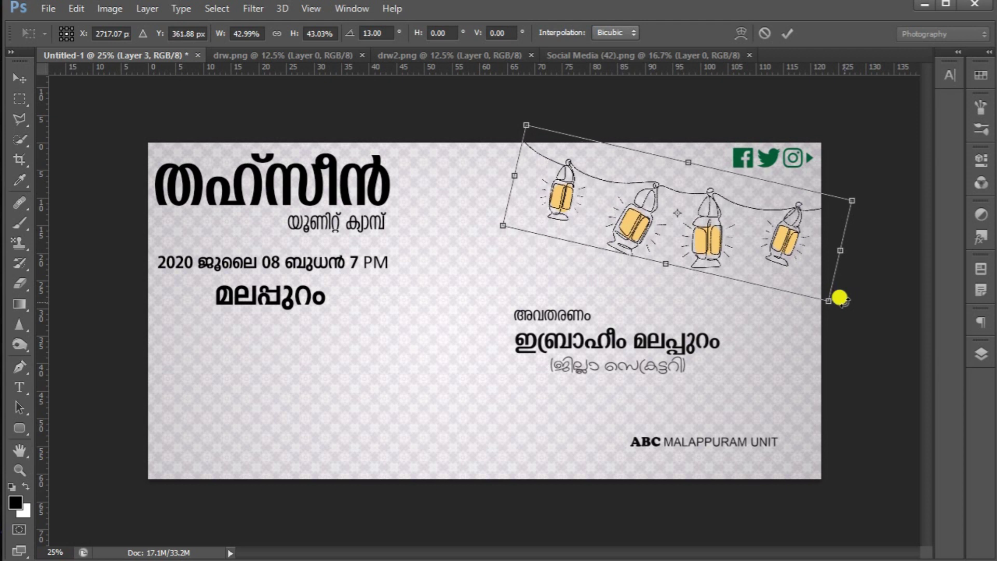
key(Return)
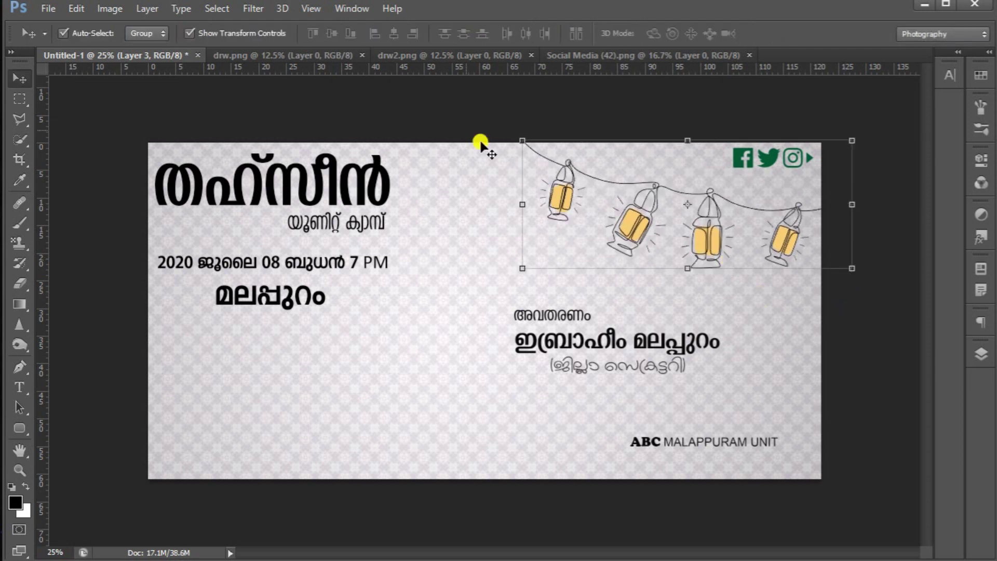
- Close drw.png, place the mosque drawing at about 46% in the bottom-left corner, then close drw2.png
click(361, 55)
click(331, 57)
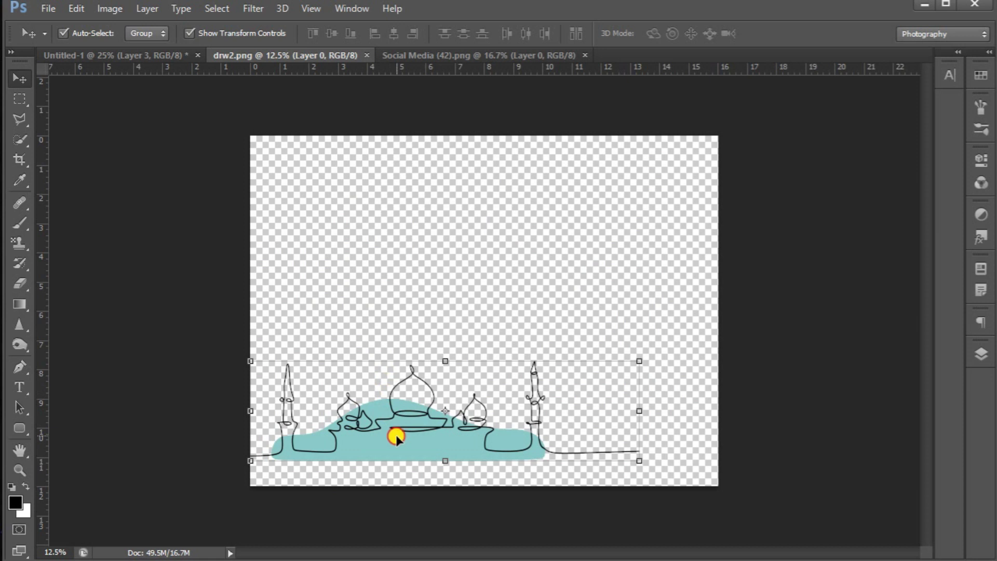
mouse_move(157, 63)
mouse_down()
mouse_move(151, 45)
mouse_move(280, 213)
mouse_move(353, 358)
mouse_up()
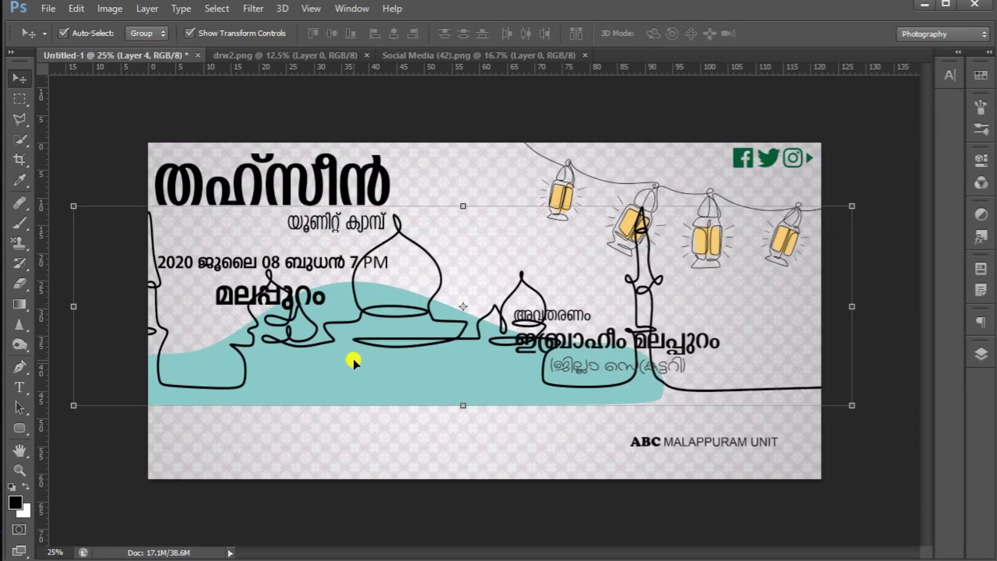
mouse_move(851, 205)
mouse_down()
mouse_move(646, 196)
mouse_move(630, 282)
mouse_move(614, 292)
mouse_move(606, 264)
mouse_move(639, 258)
mouse_up()
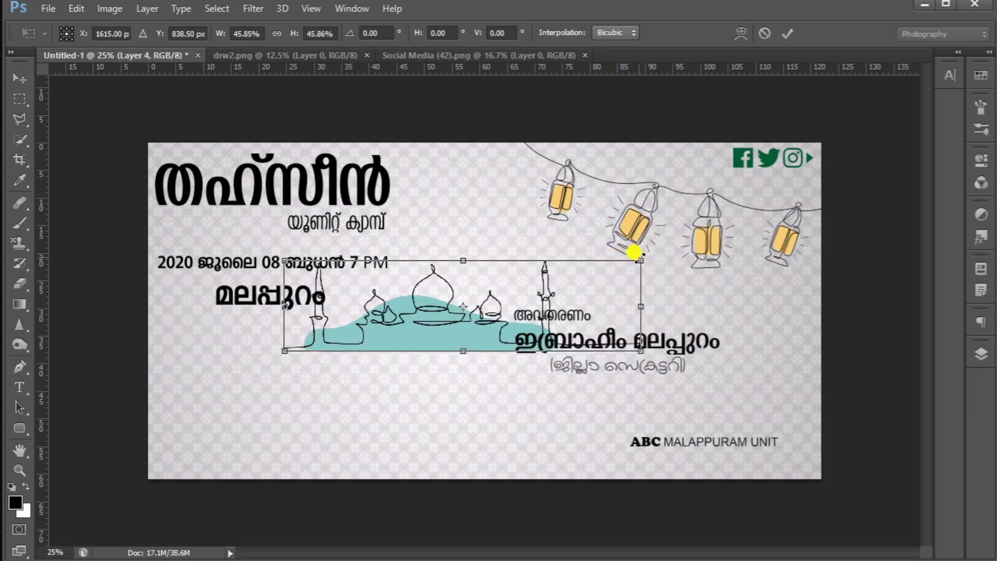
drag(461, 321, 330, 441)
key(Return)
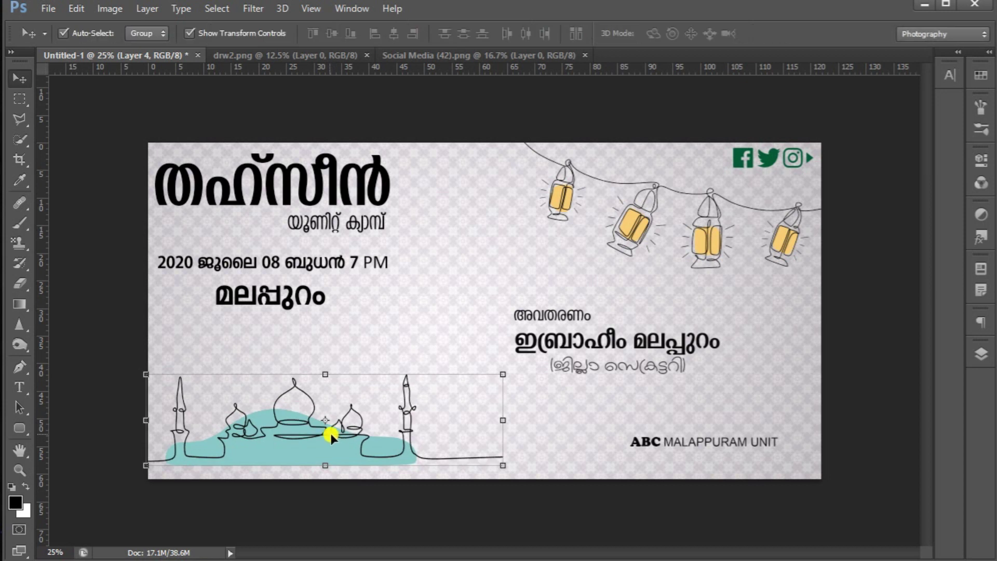
click(366, 55)
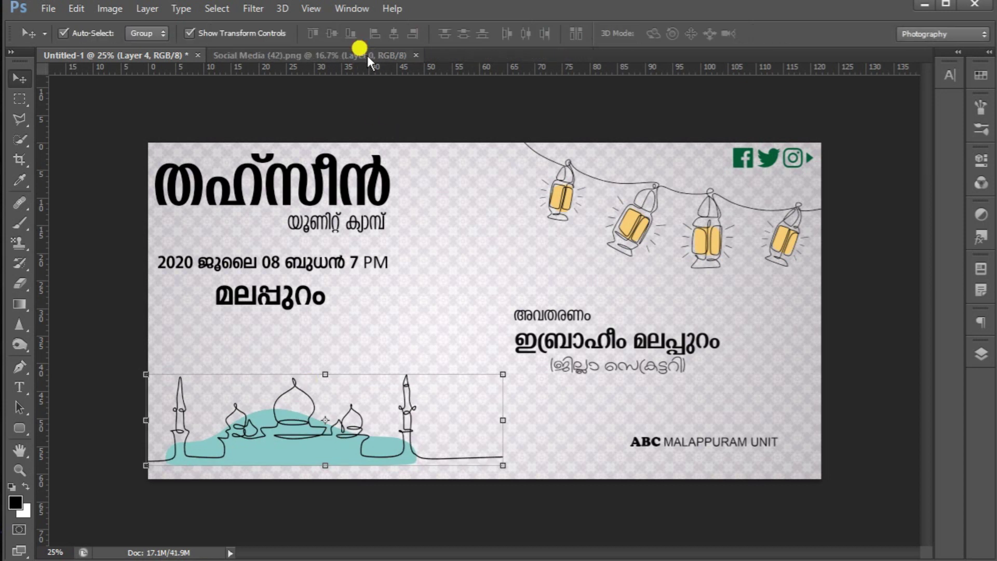
- Close Social Media (42), then scale ABC MALAPPURAM UNIT to about 128% in the bottom-right corner
click(416, 56)
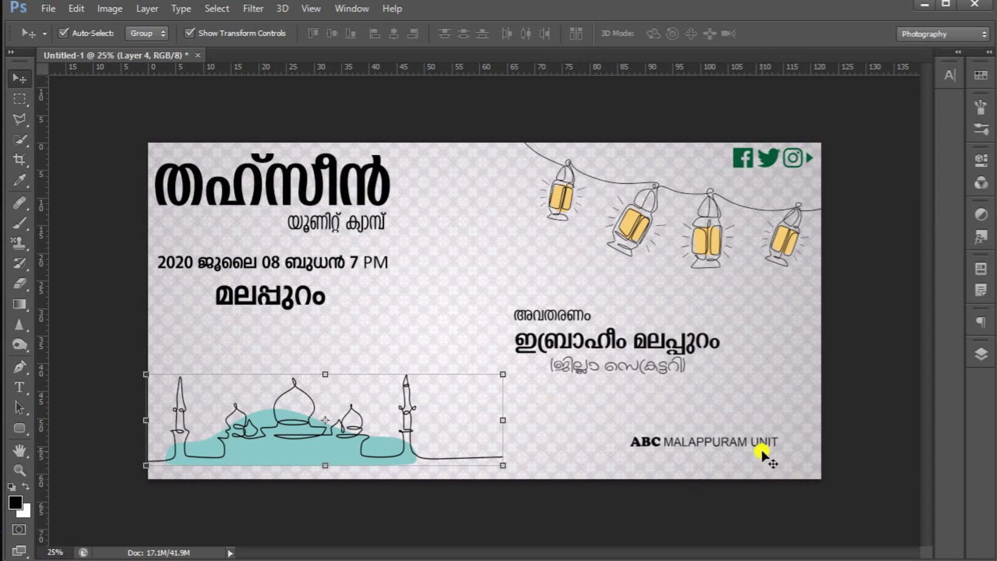
click(649, 443)
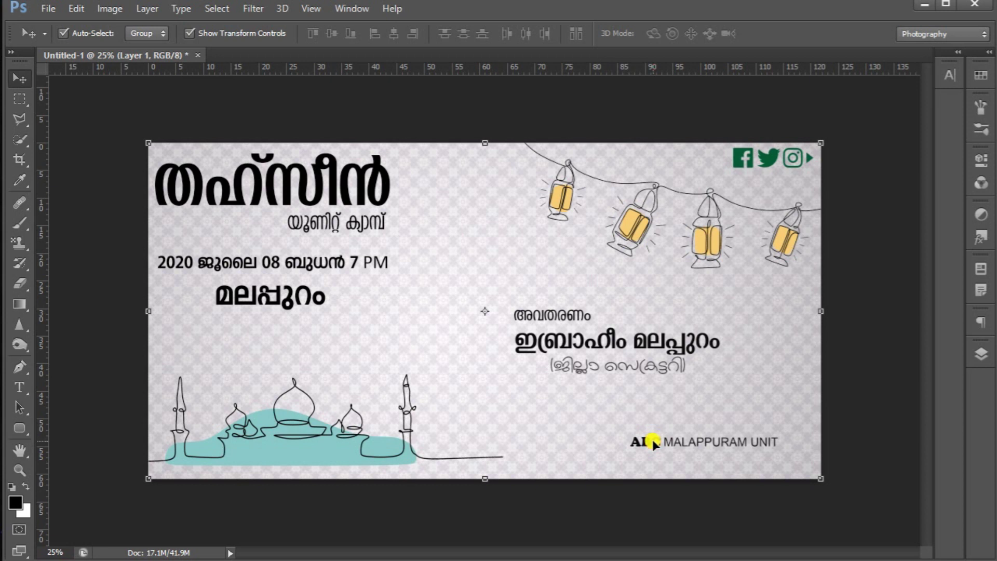
click(654, 443)
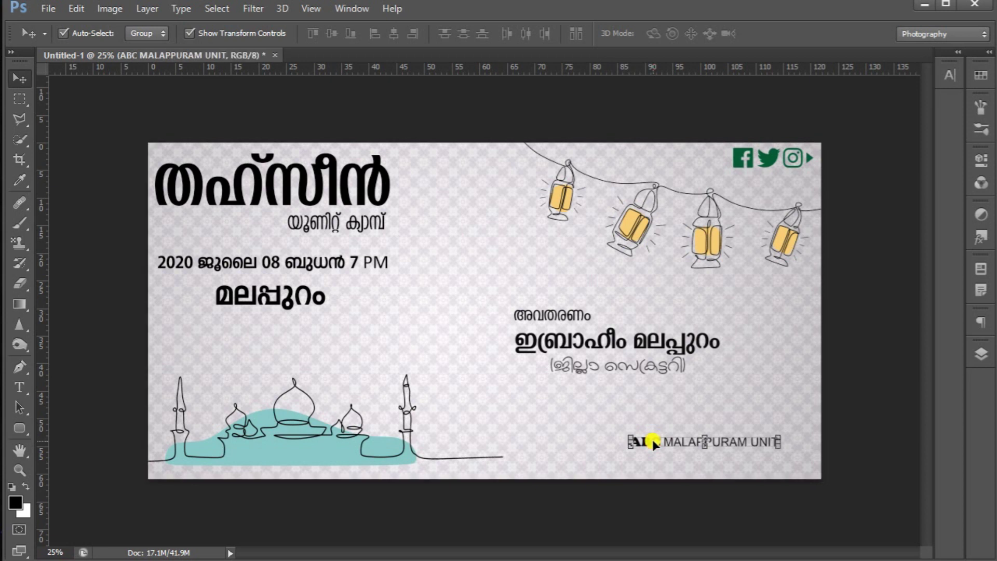
click(625, 441)
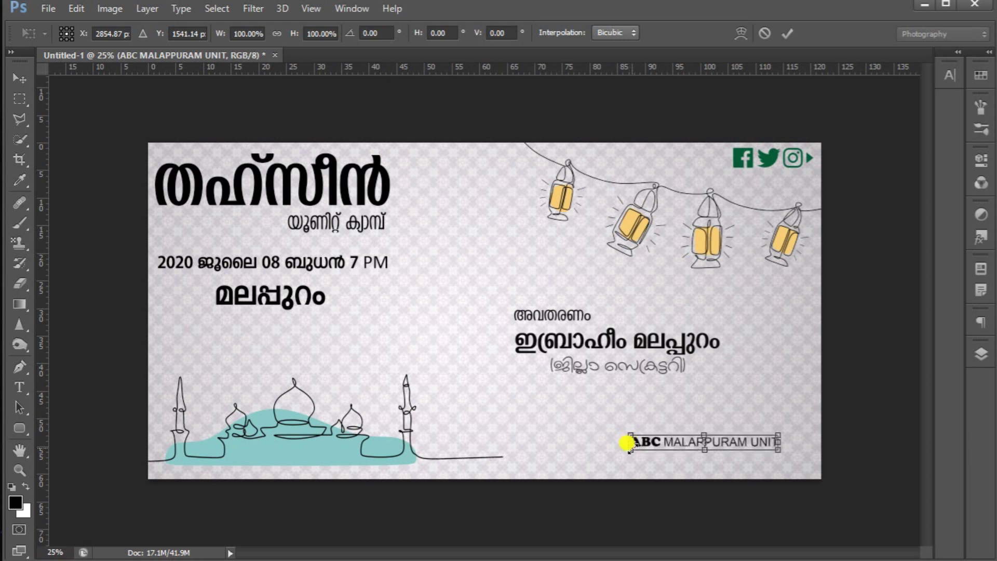
drag(626, 443, 606, 453)
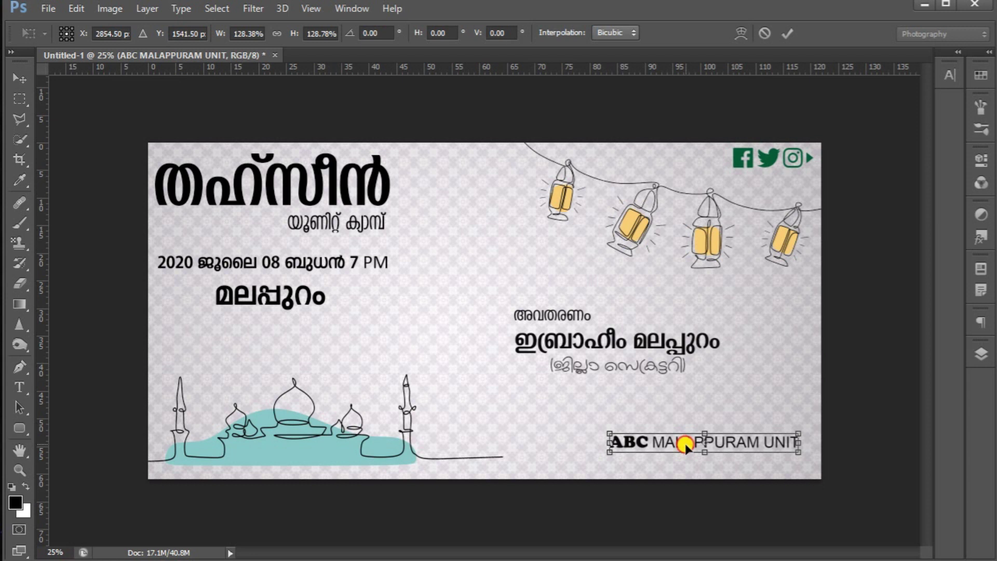
drag(701, 461, 701, 460)
key(shift+Down)
key(shift+Down)
key(shift+Down)
key(shift+Down)
key(shift+Down)
key(shift+Down)
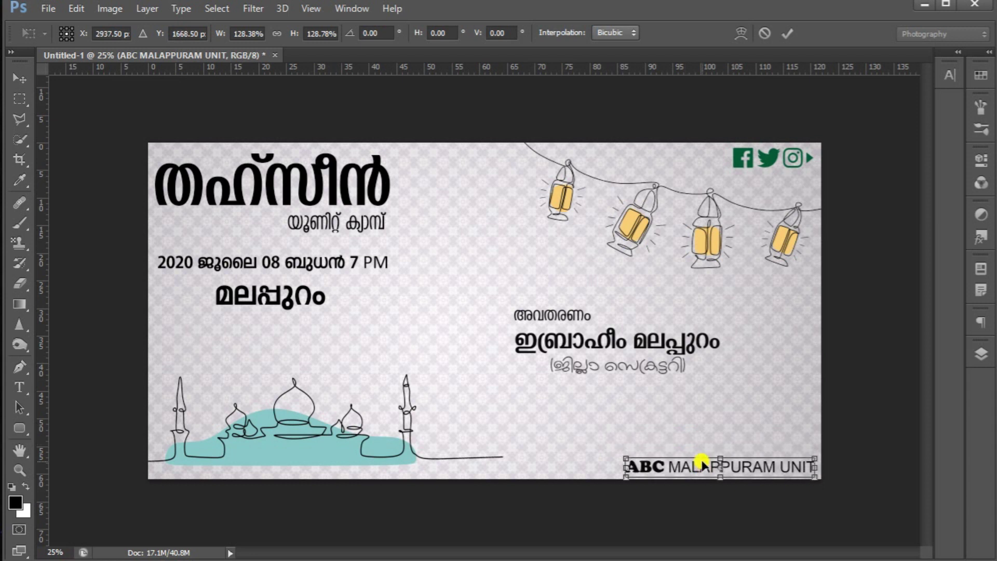
key(Return)
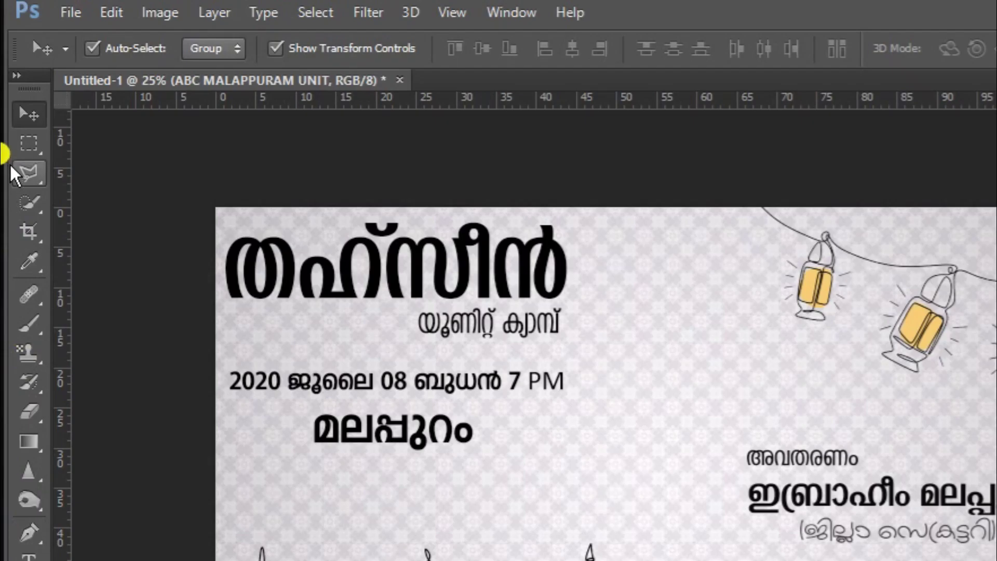
- Select a thin vertical strip just left of the ABC MALAPPURAM UNIT text
click(18, 101)
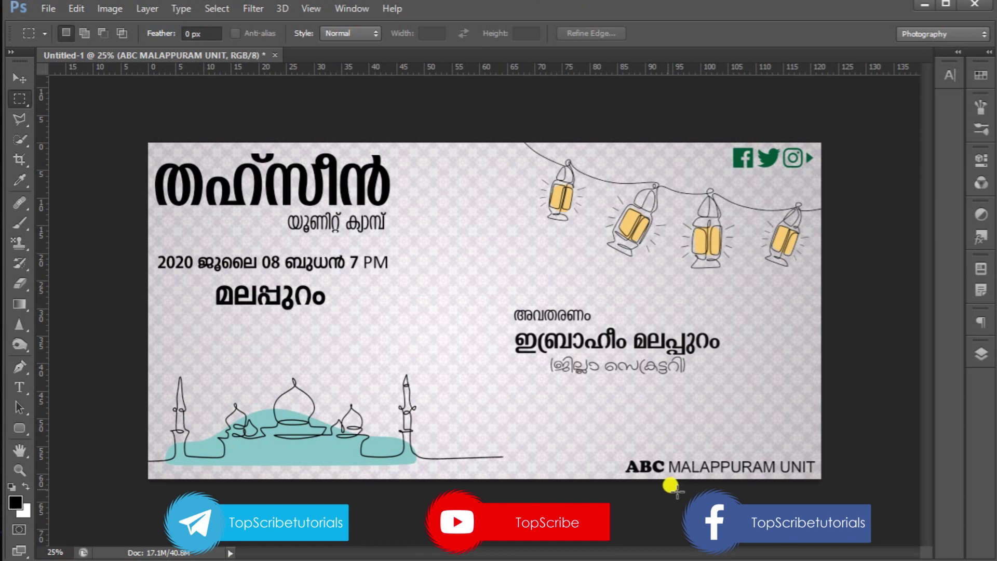
drag(613, 459, 616, 474)
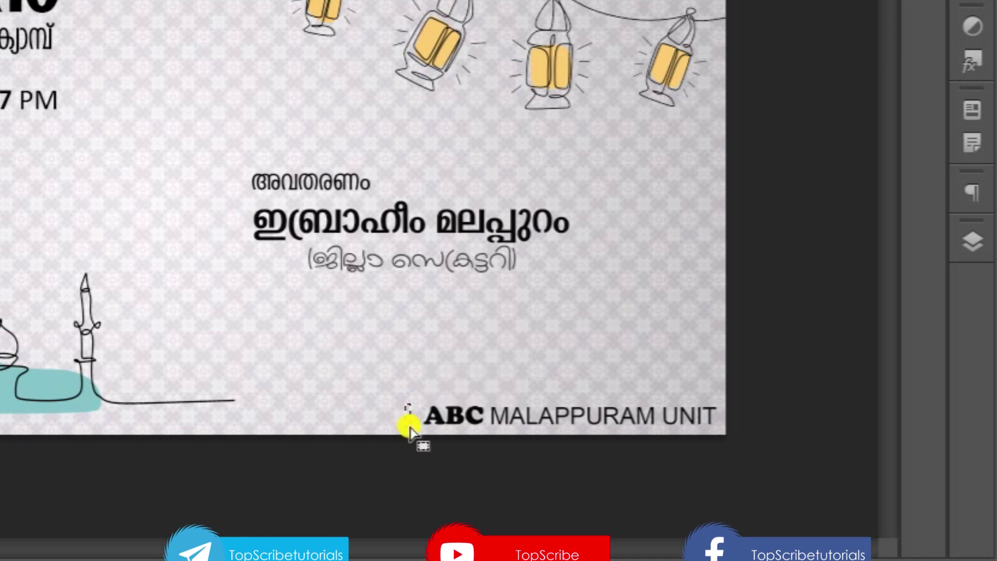
click(507, 429)
key(ctrl+plus)
key(ctrl+plus)
scroll(456, 394, down, 10)
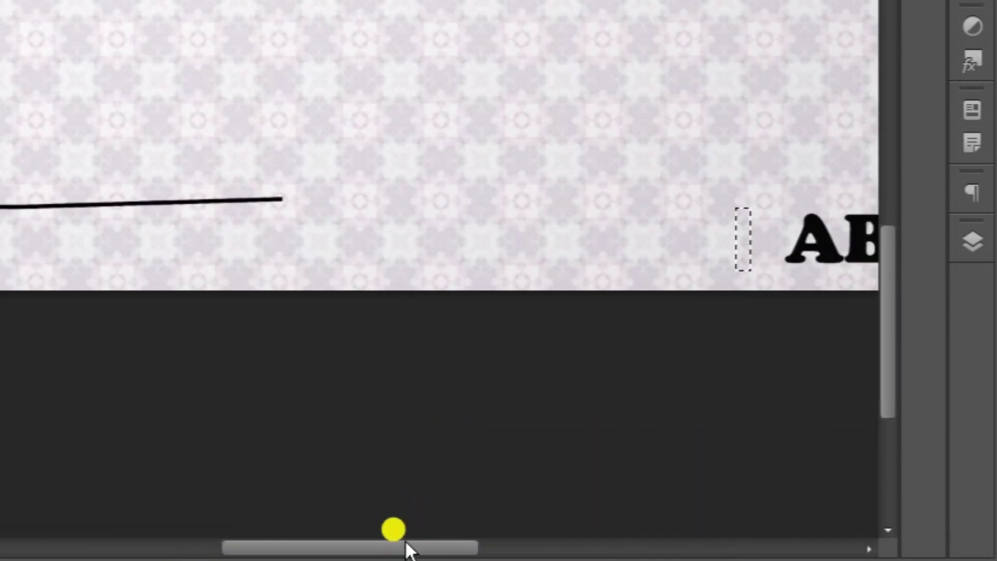
drag(405, 546, 495, 548)
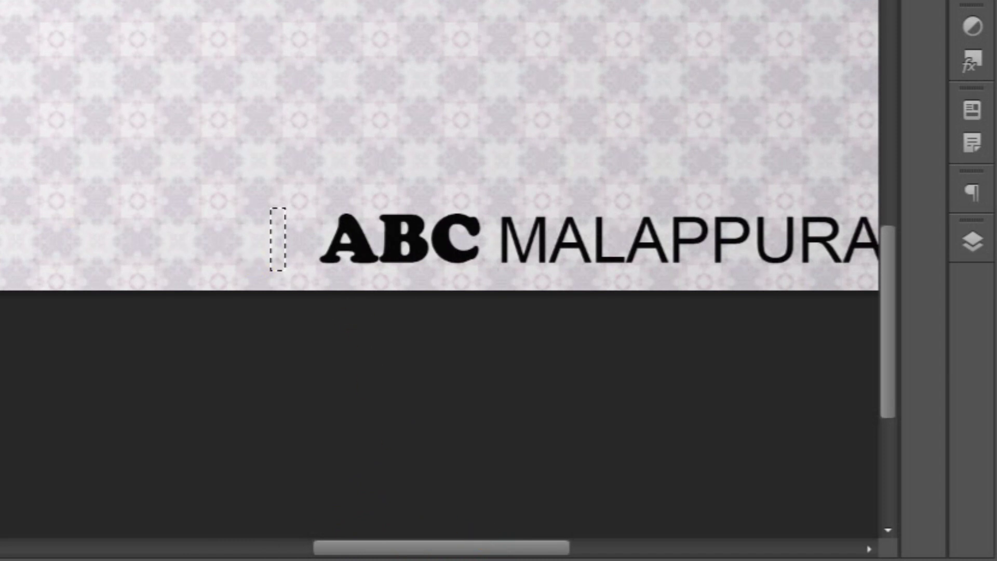
click(286, 233)
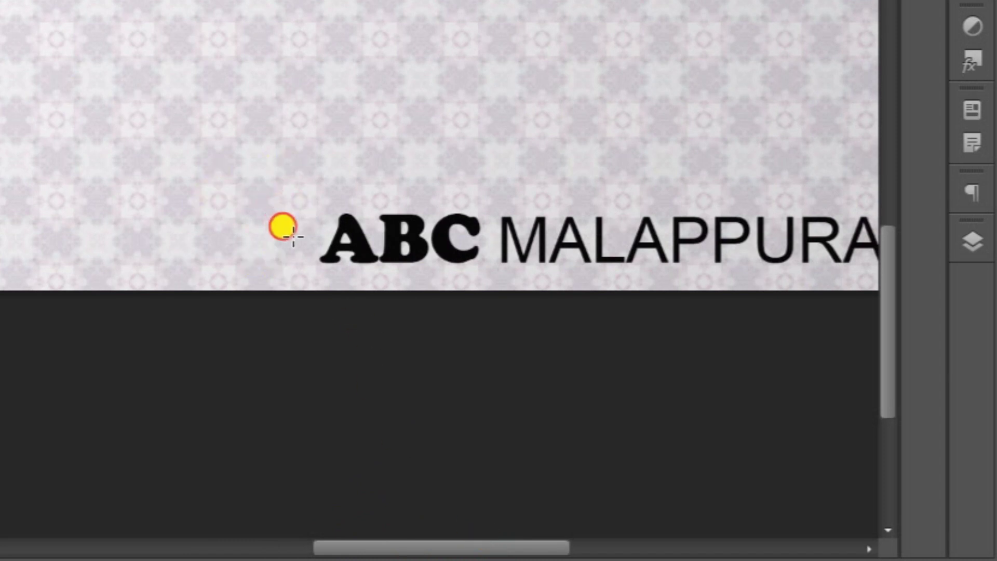
drag(280, 211, 289, 269)
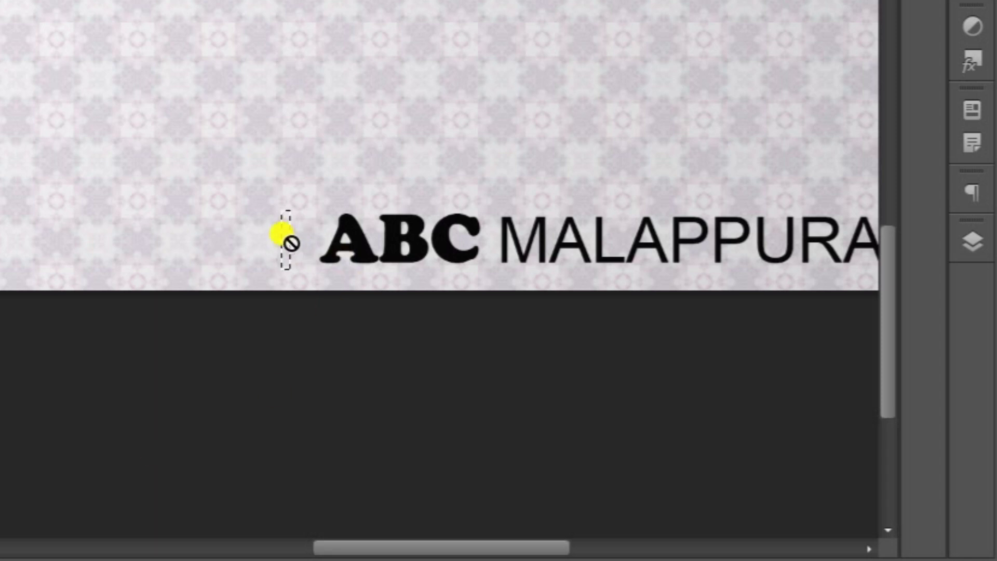
- Add a new layer above ae_pdw to hold the black bar
click(976, 236)
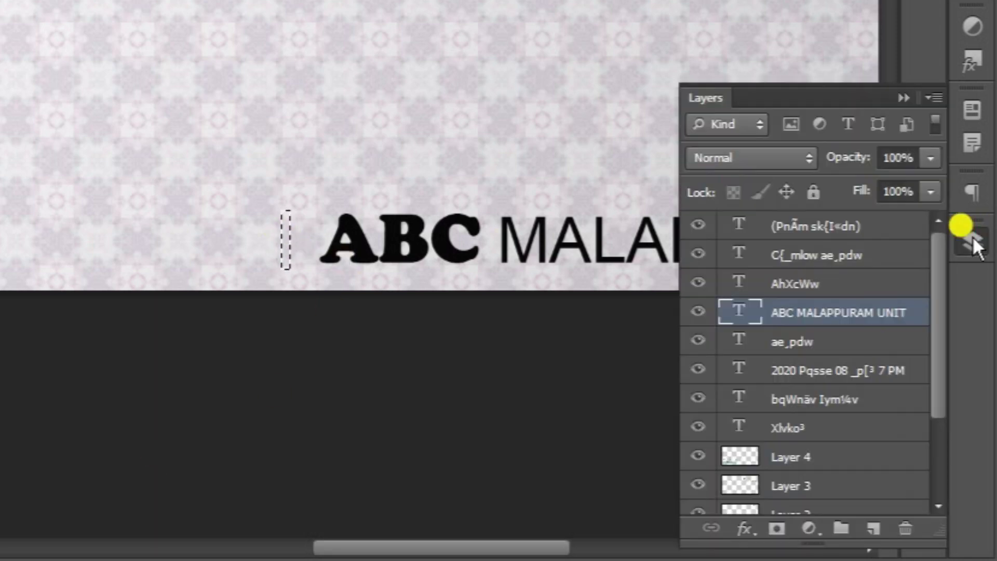
click(794, 341)
click(873, 528)
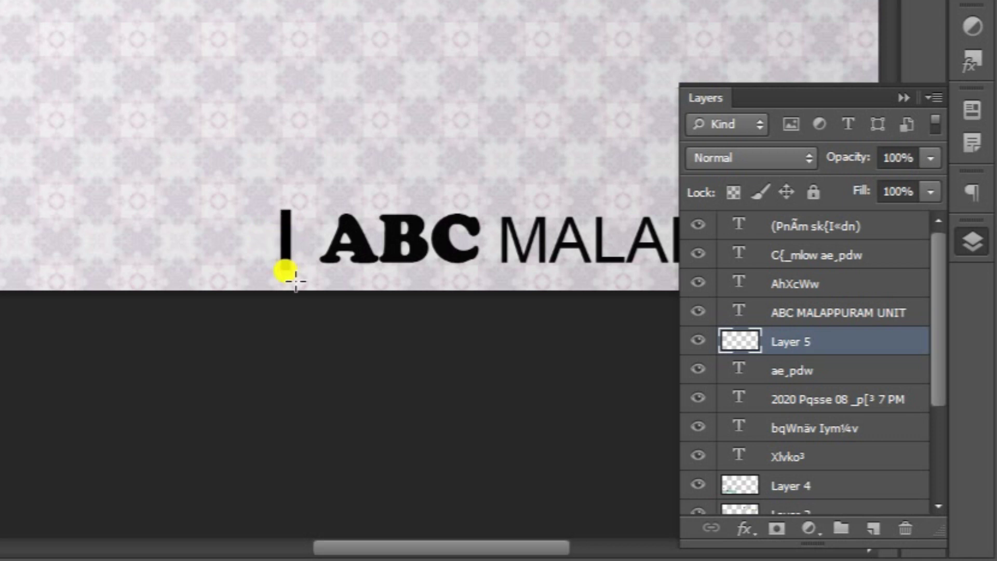
key(ctrl+minus)
key(ctrl+minus)
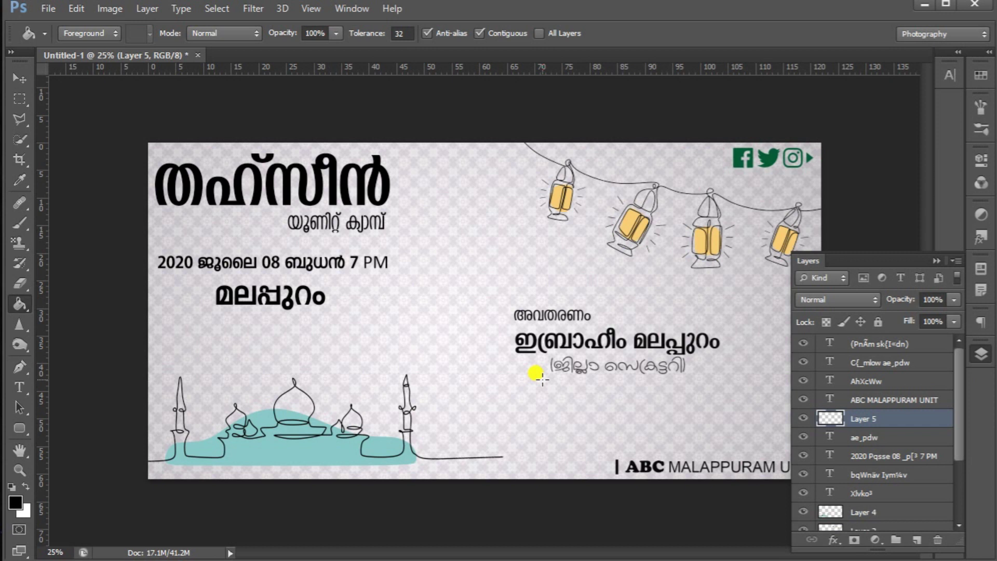
- Enlarge the main title and subtitle together to about 143%, shifting them right and down
click(19, 77)
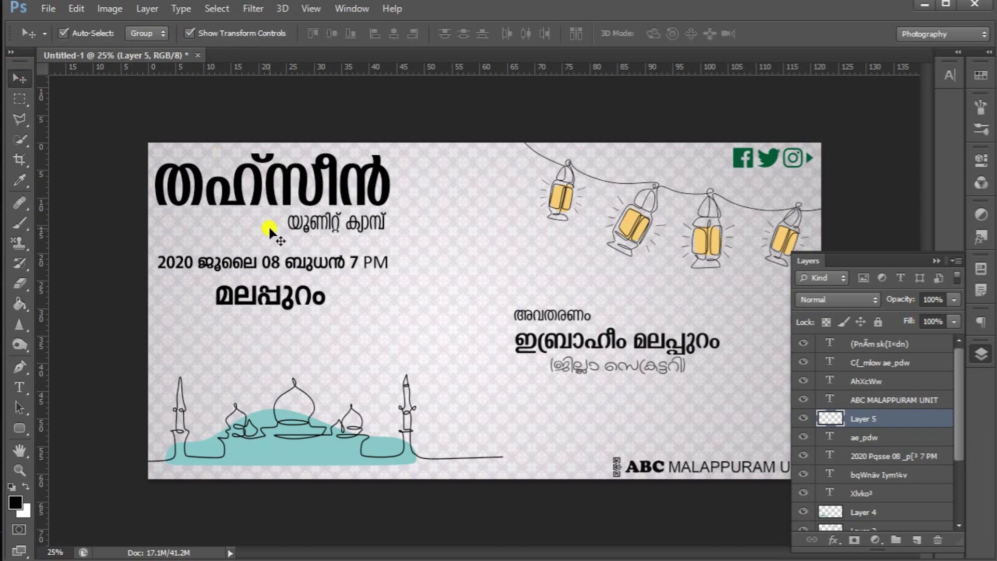
scroll(890, 360, down, 3)
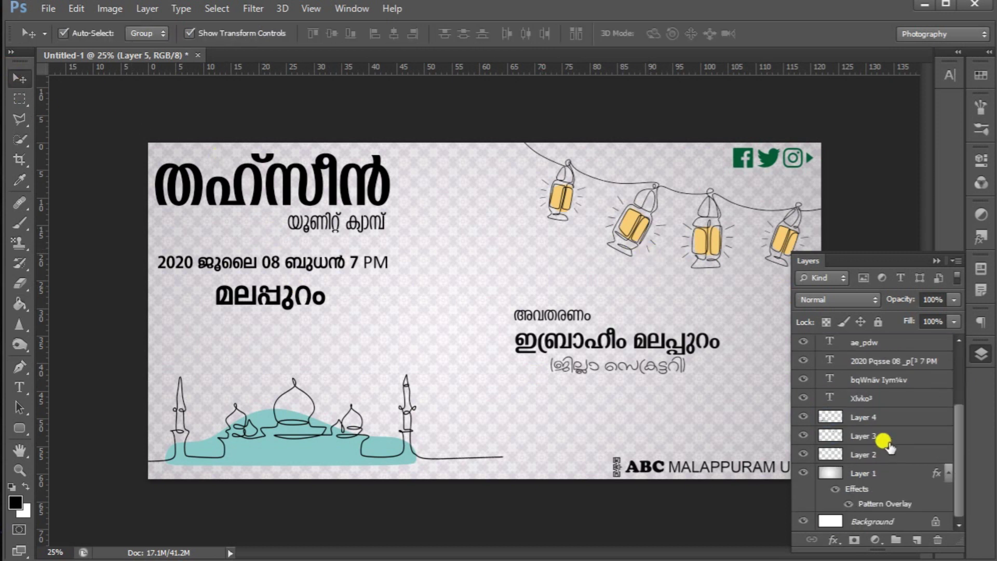
click(854, 398)
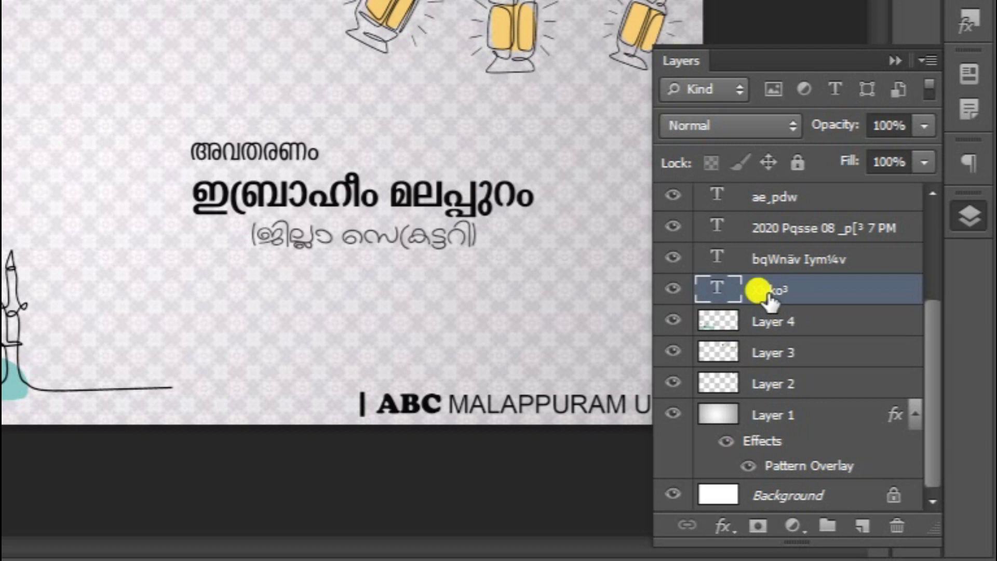
shift+click(759, 259)
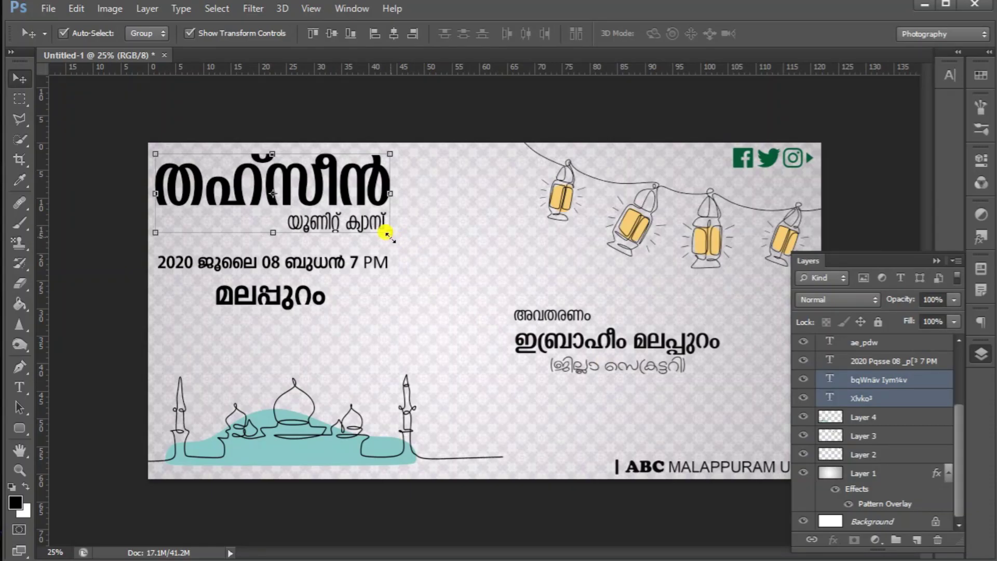
drag(386, 235, 436, 253)
drag(369, 217, 432, 239)
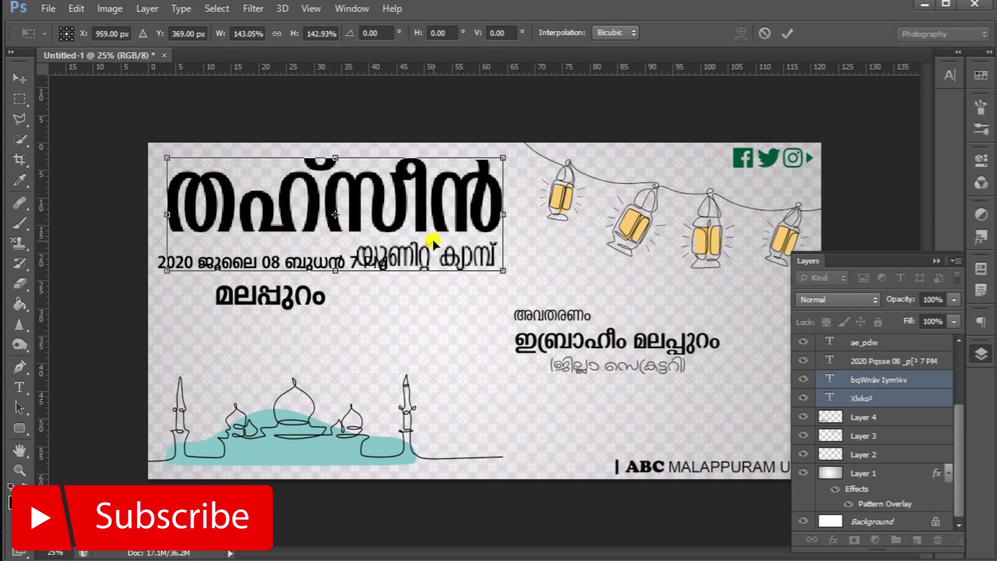
key(Return)
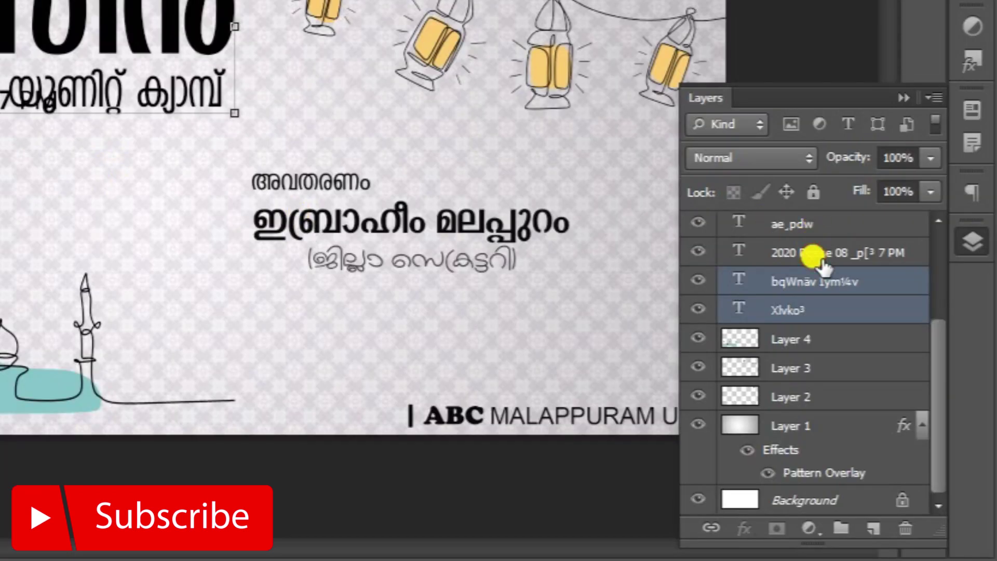
- Enlarge the 2020 date line to about 139% and nudge it beneath the subtitle
click(874, 360)
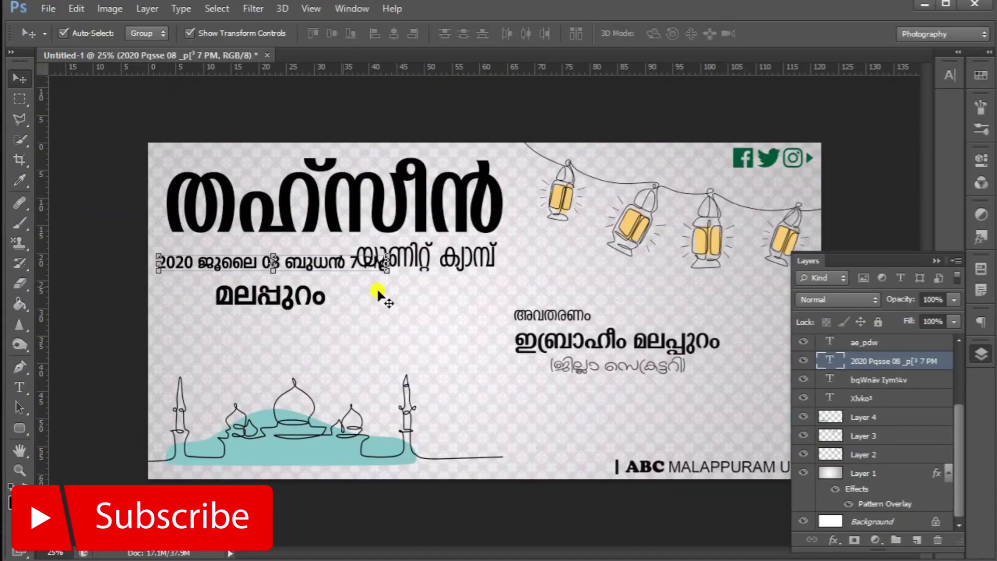
key(ctrl+t)
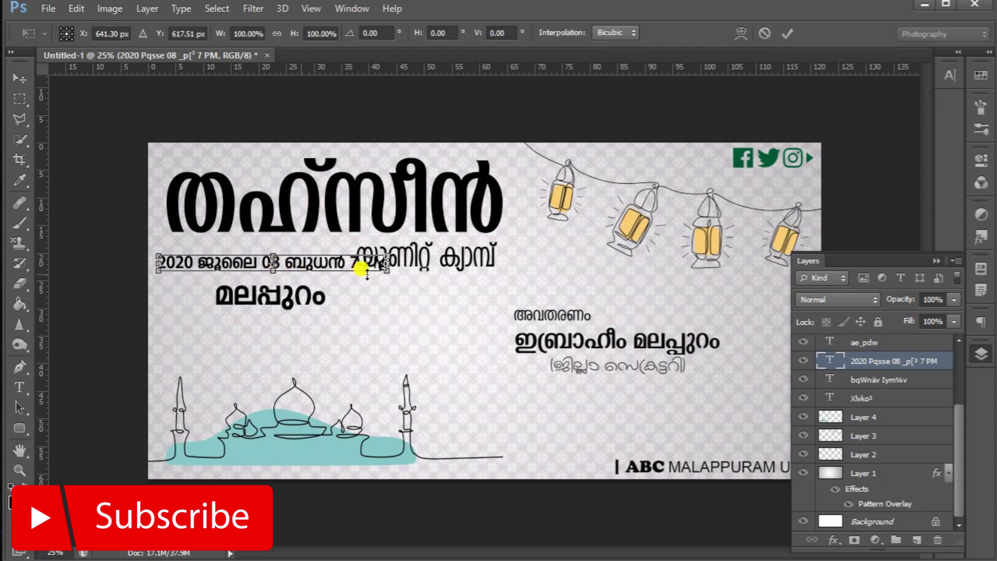
drag(381, 266, 439, 294)
key(Up)
key(Up)
key(Up)
key(Up)
key(Right)
key(Right)
key(Right)
key(Right)
key(Down)
key(Down)
key(Down)
key(Down)
key(Down)
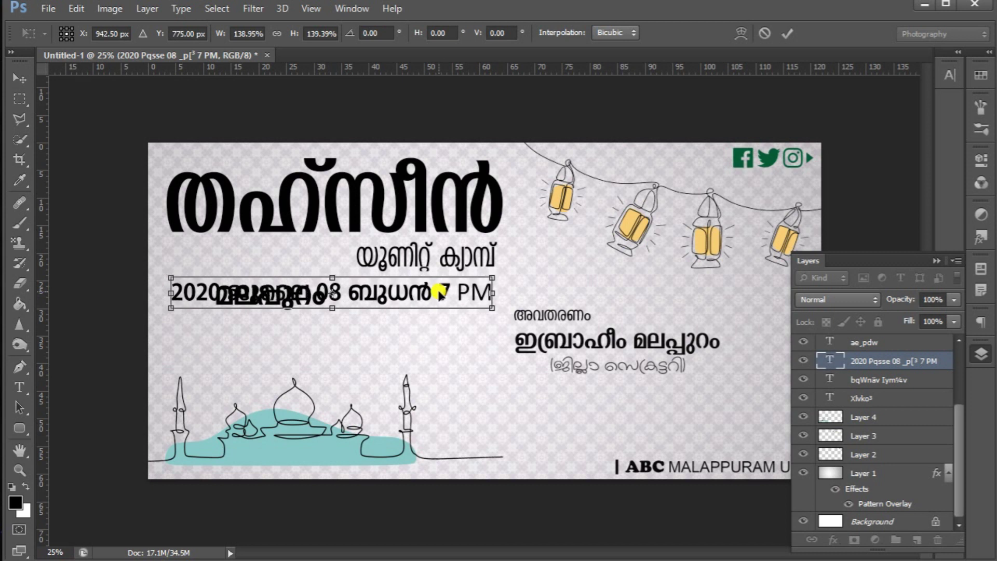
key(Right)
key(Return)
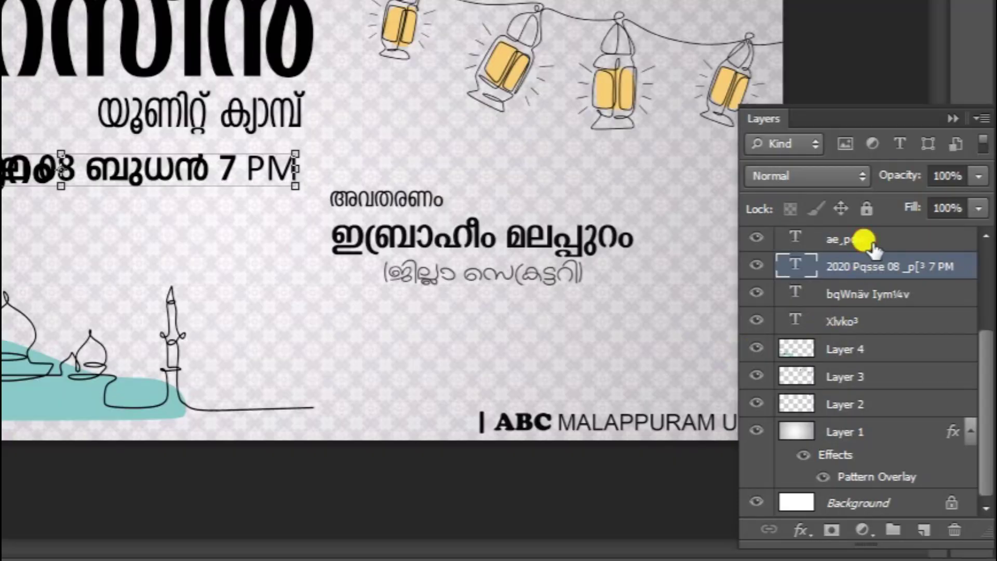
- Enlarge the place name text by scaling it up and applying the transform
click(872, 343)
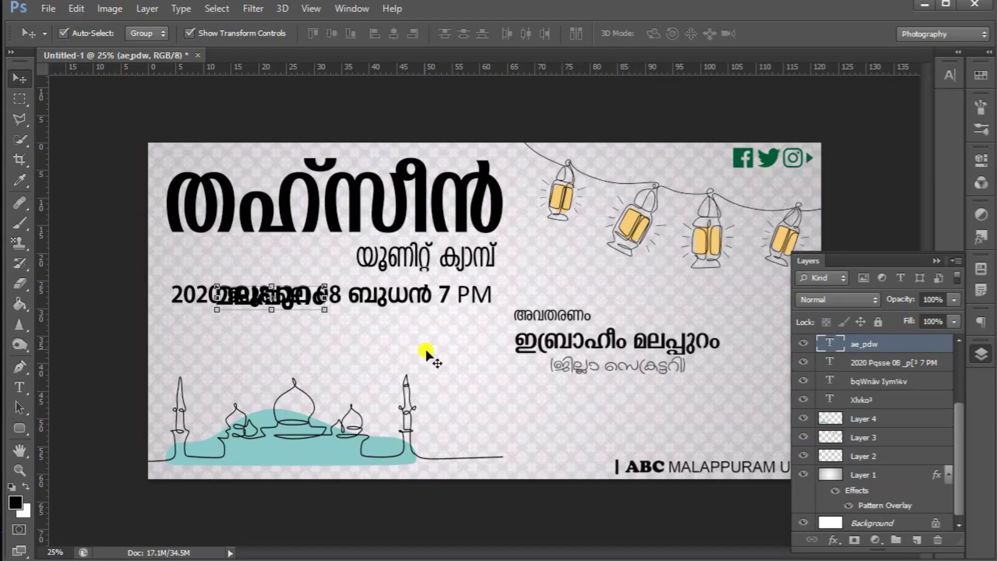
click(323, 311)
drag(325, 312, 379, 331)
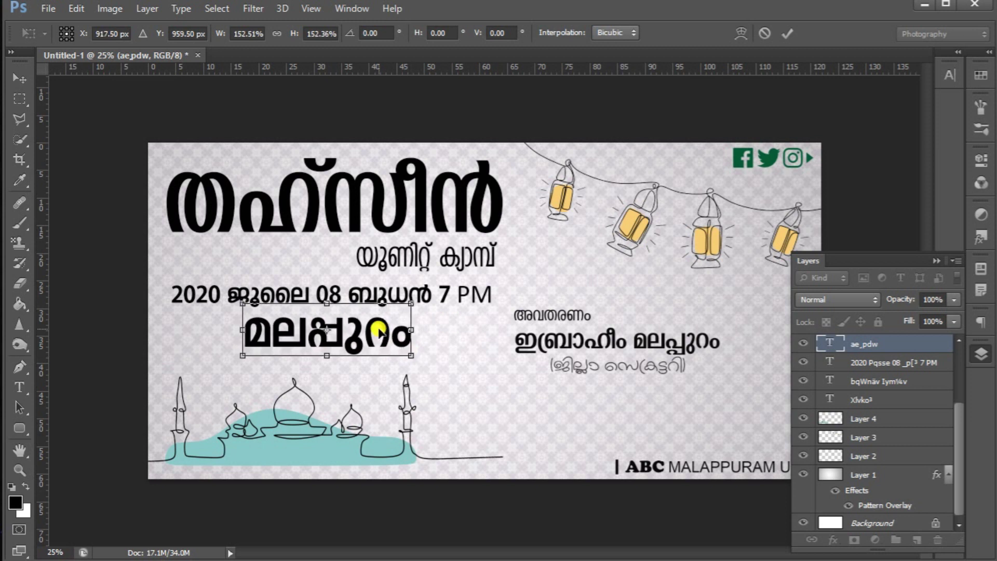
key(Return)
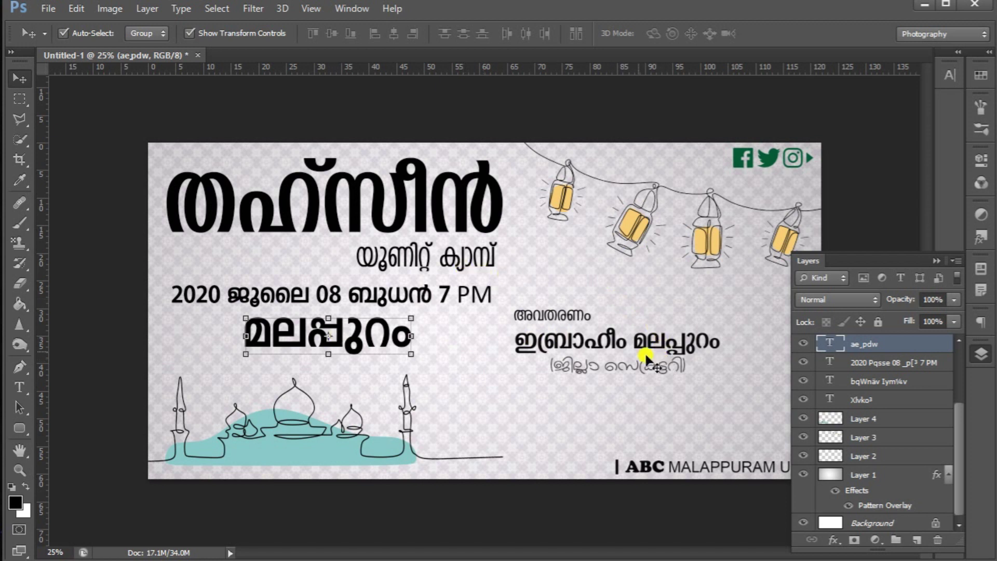
- Select the three speaker credit lines and move them right and down below the lanterns
click(567, 316)
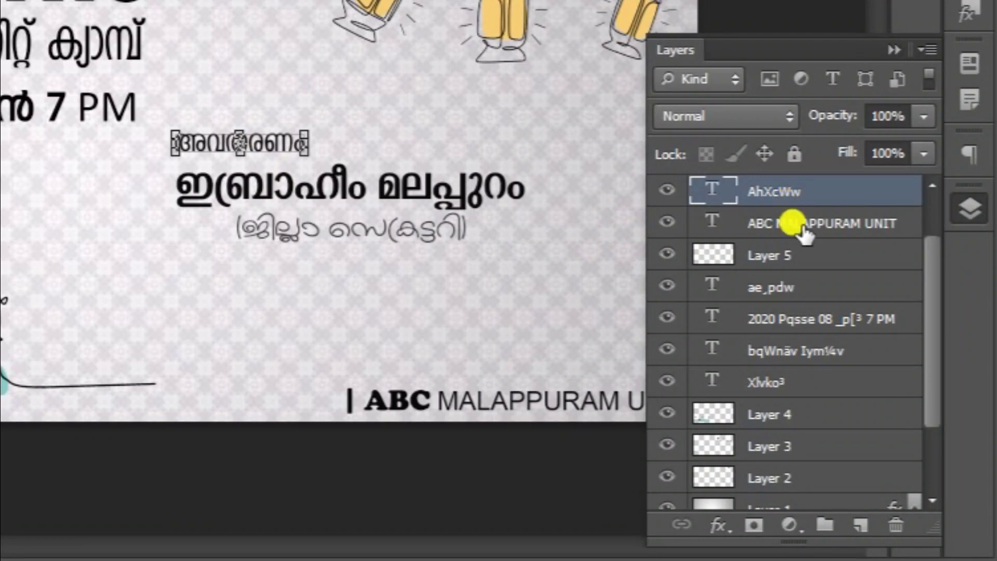
scroll(795, 226, up, 2)
shift+click(787, 224)
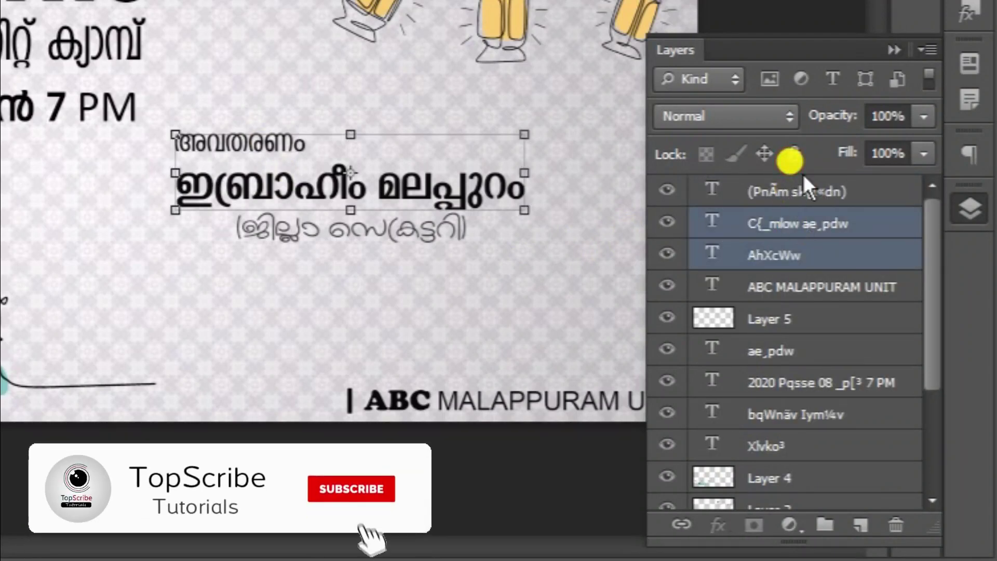
shift+click(792, 192)
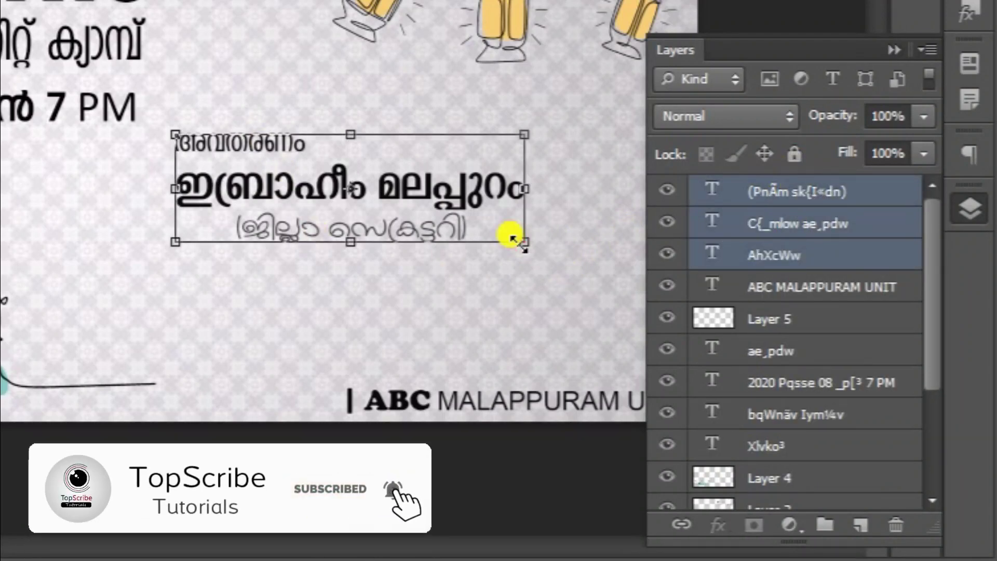
drag(526, 240, 580, 251)
drag(523, 231, 507, 273)
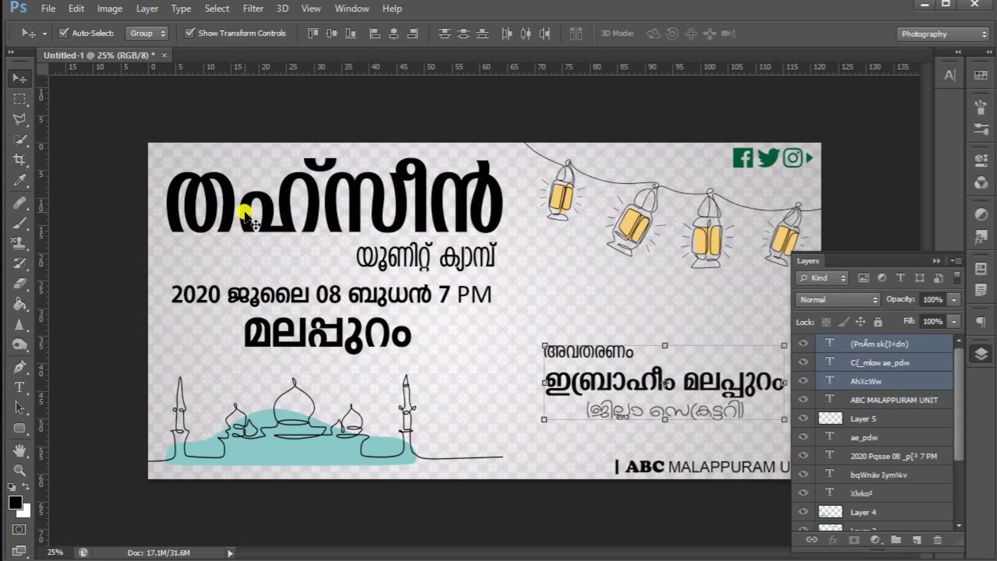
key(ctrl+o)
- Open AAA.jpg, drag the hearts photo into the banner as a layer, then close AAA
click(410, 171)
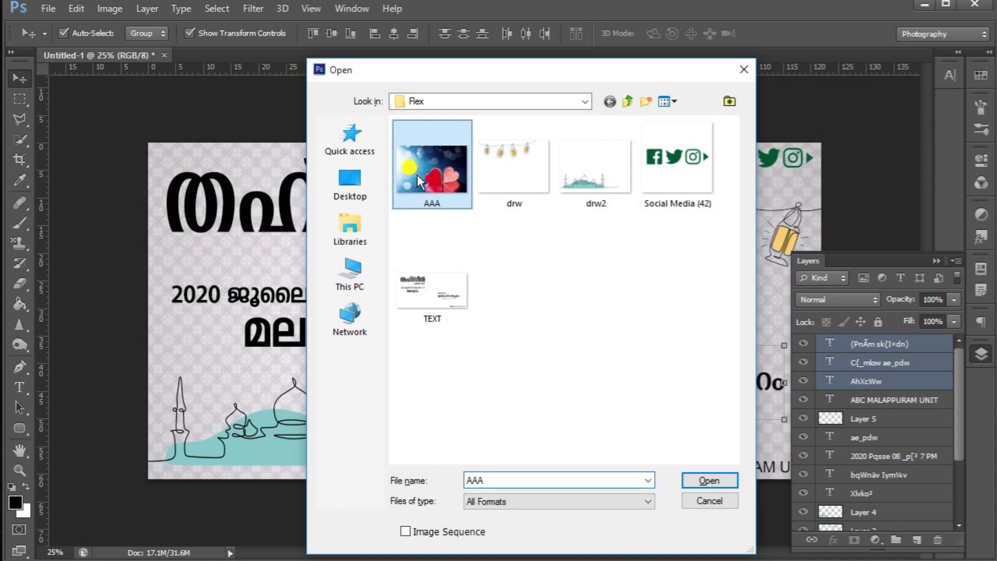
click(709, 481)
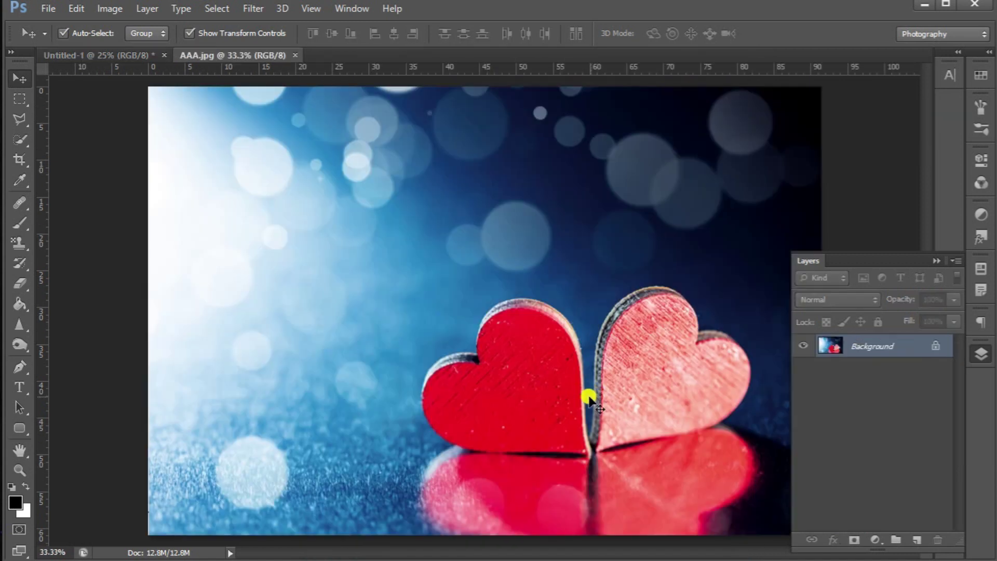
click(128, 55)
drag(272, 211, 270, 210)
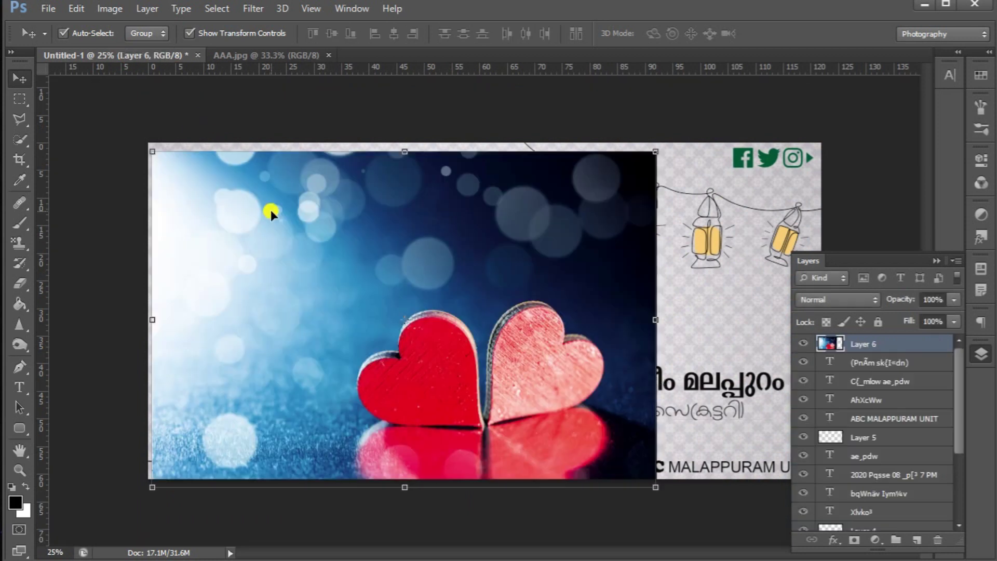
click(327, 55)
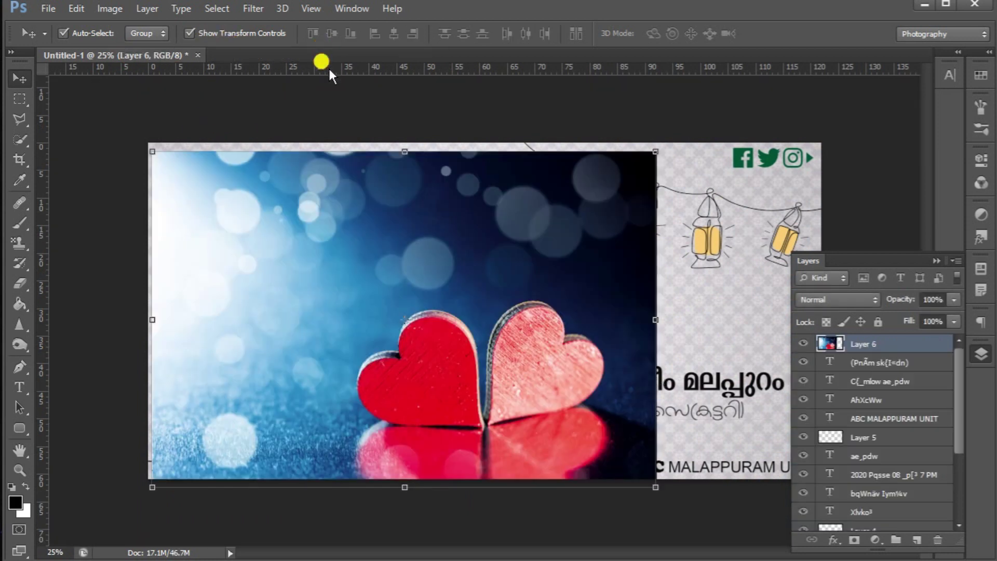
- Place the hearts photo layer above the title and clip it into the title lettering
drag(419, 185, 309, 187)
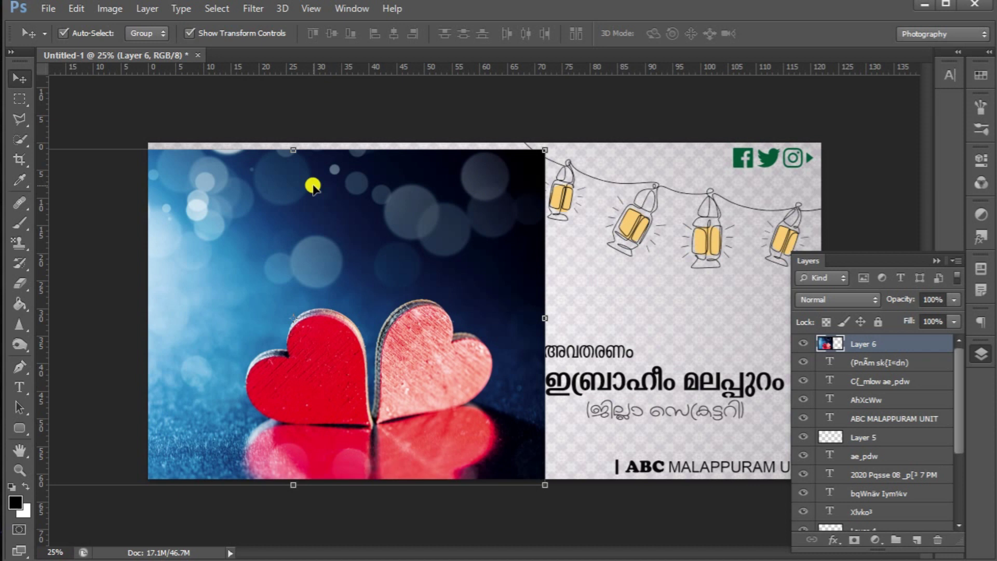
drag(894, 350, 854, 506)
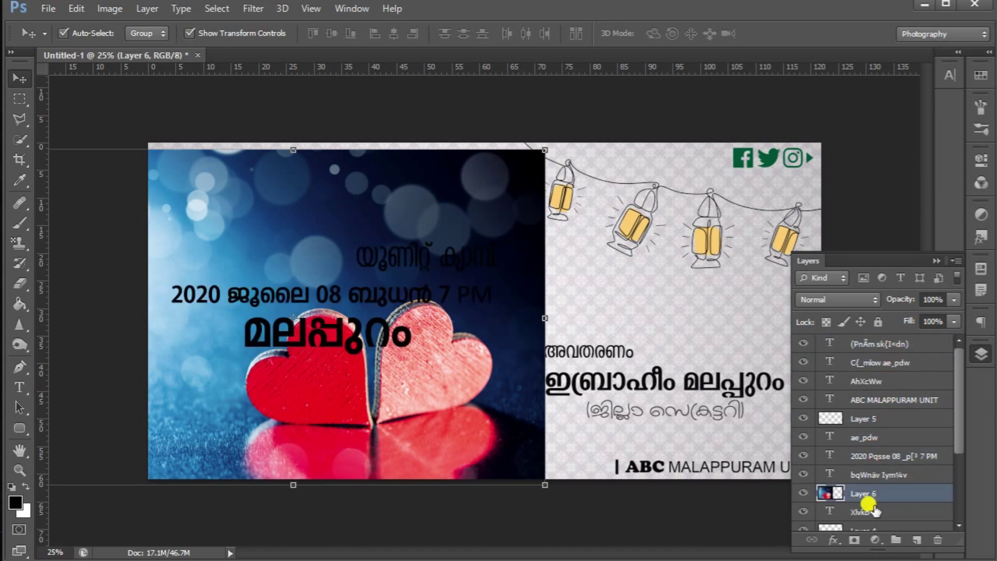
right_click(864, 496)
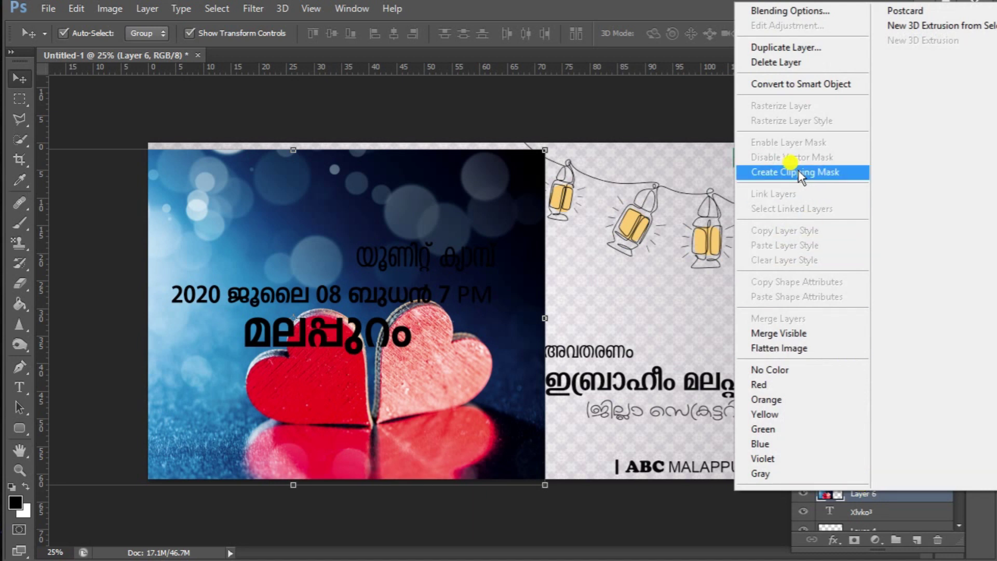
click(796, 172)
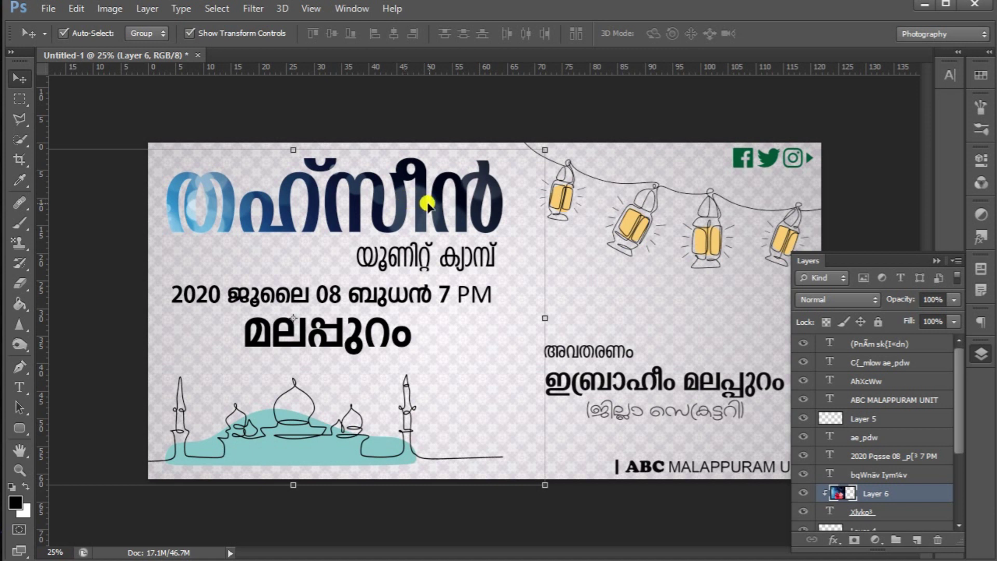
click(545, 154)
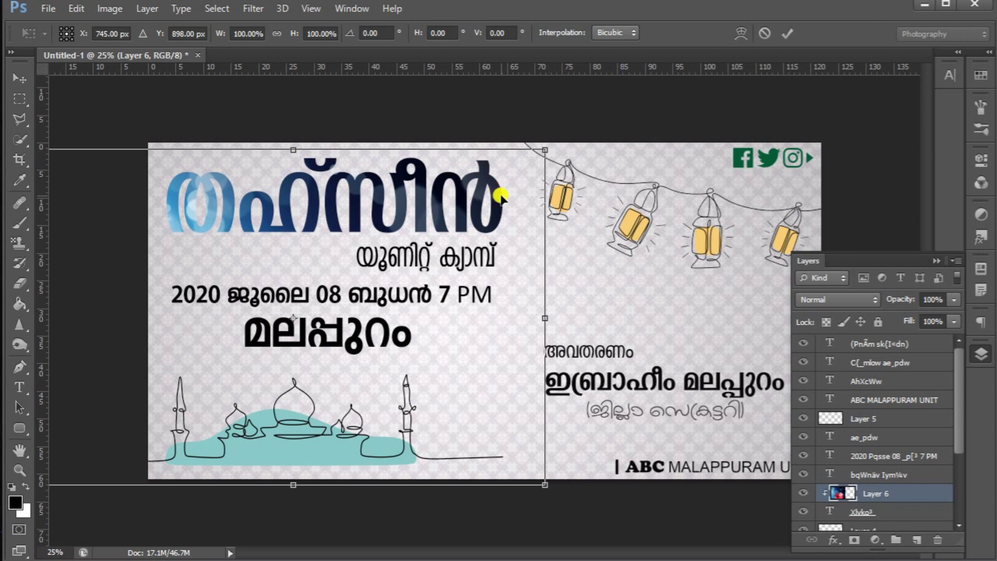
- Nudge the clipped photo into position inside the title lettering and commit the transform
key(shift+Left)
key(shift+Left)
key(shift+Left)
key(shift+Left)
key(shift+Left)
key(shift+Left)
key(shift+Left)
key(shift+Left)
key(shift+Left)
key(shift+Left)
key(shift+Left)
key(shift+Left)
key(shift+Left)
key(shift+Left)
key(shift+Left)
key(shift+Left)
key(shift+Left)
key(shift+Left)
key(shift+Left)
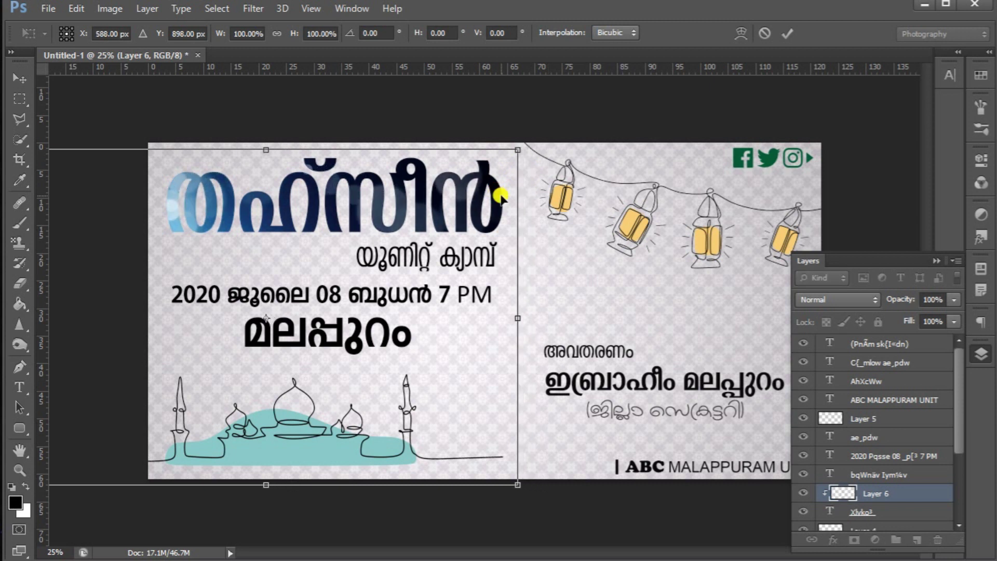
key(Down)
key(Down)
key(Down)
key(Down)
key(Down)
key(Down)
key(Down)
key(Down)
key(Down)
key(Down)
key(Down)
key(Down)
key(Down)
key(Down)
key(Down)
key(Down)
key(Down)
key(Down)
key(Down)
key(Down)
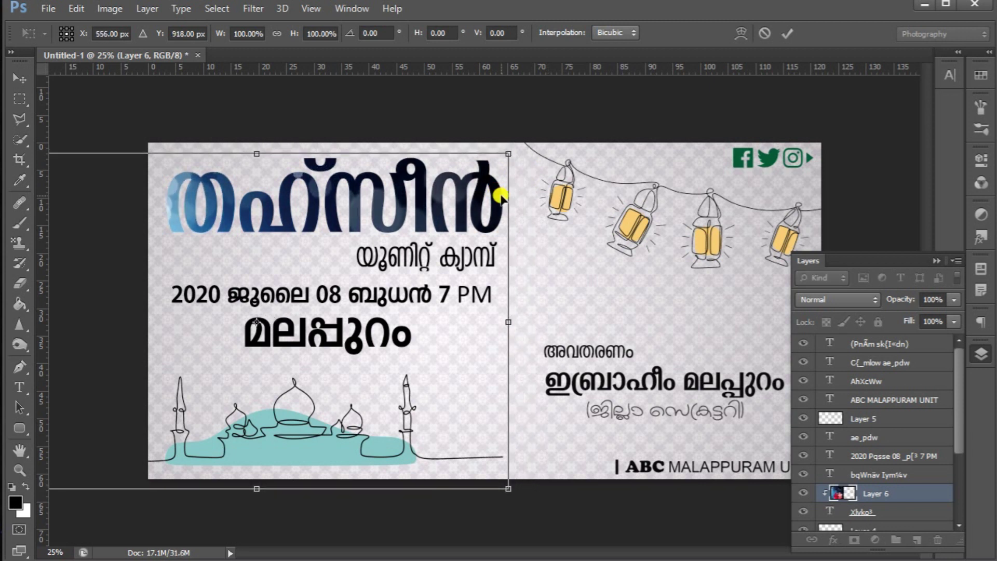
key(Left)
key(Left)
key(Left)
key(Left)
key(Left)
key(Left)
key(Left)
key(Left)
key(Left)
key(Left)
key(Left)
key(Left)
key(Left)
key(Left)
key(Left)
key(Left)
key(shift+Right)
key(shift+Right)
key(shift+Right)
key(shift+Right)
key(shift+Right)
key(shift+Right)
key(shift+Right)
key(shift+Right)
key(shift+Right)
key(shift+Right)
key(shift+Right)
key(shift+Right)
key(shift+Right)
key(shift+Right)
key(shift+Right)
key(shift+Right)
key(shift+Right)
key(shift+Right)
key(shift+Right)
key(shift+Right)
key(Right)
key(Right)
key(Right)
key(Right)
key(Down)
key(Down)
key(Down)
key(Down)
key(Down)
key(Down)
key(Down)
key(Down)
key(Down)
key(Down)
key(Down)
key(Down)
key(Down)
key(Down)
key(Down)
key(Down)
key(shift+Right)
key(shift+Right)
key(shift+Right)
key(shift+Right)
key(shift+Right)
key(shift+Right)
key(Right)
key(Right)
key(Right)
key(Right)
key(shift+Up)
key(Up)
key(Up)
key(shift+Up)
key(Up)
key(Up)
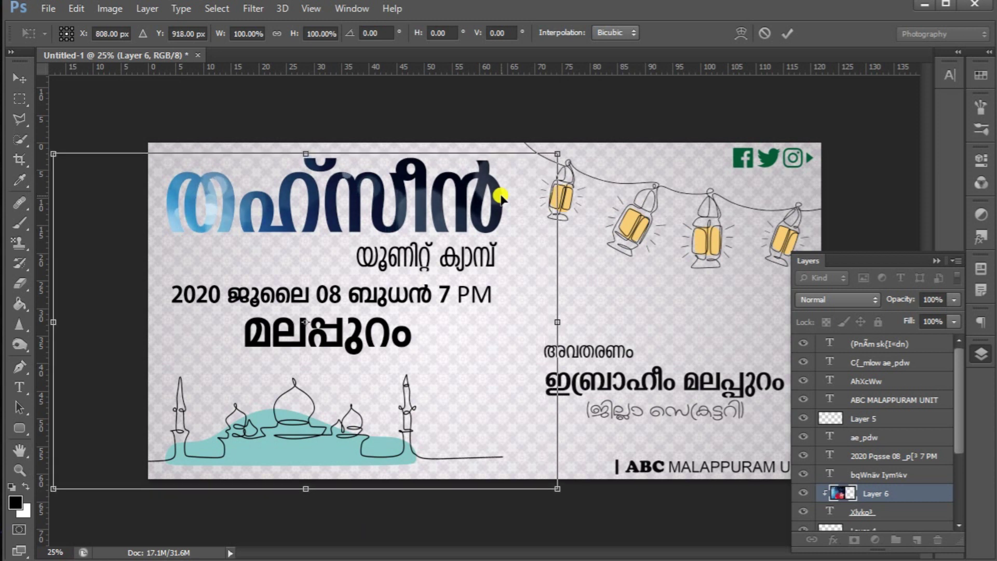
key(Return)
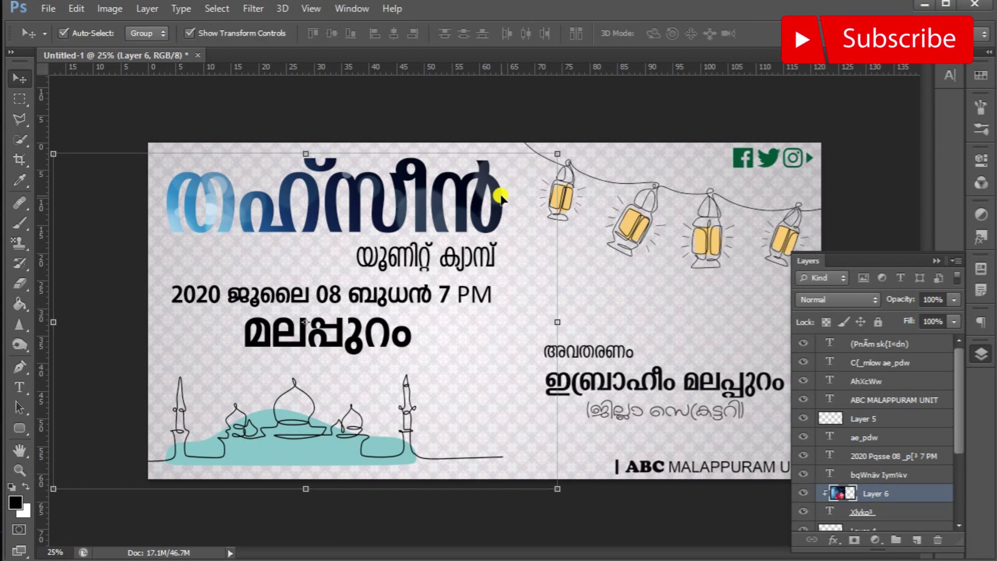
- Apply Levels with the black input at 14 to deepen the photo's shadows
key(ctrl+l)
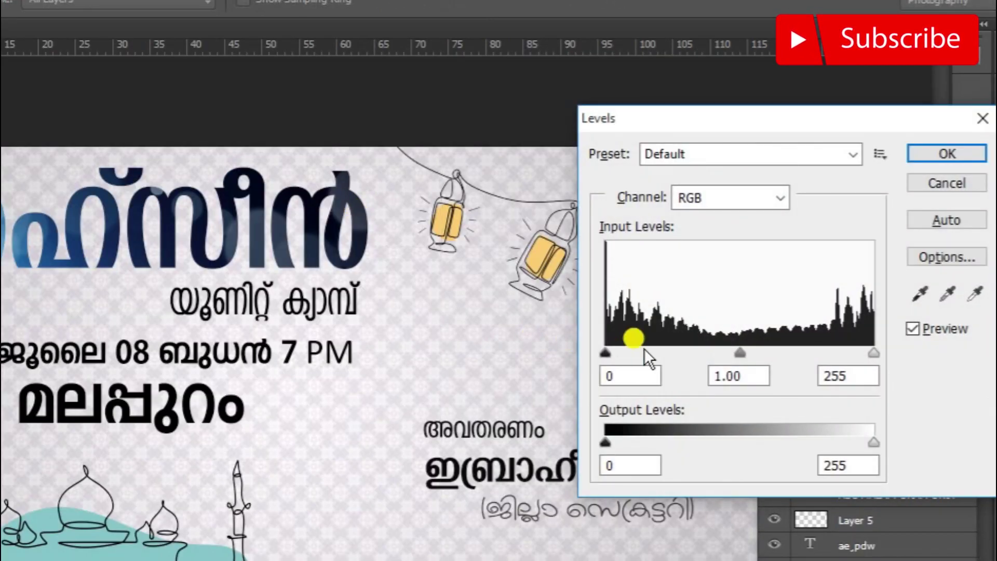
drag(609, 353, 621, 355)
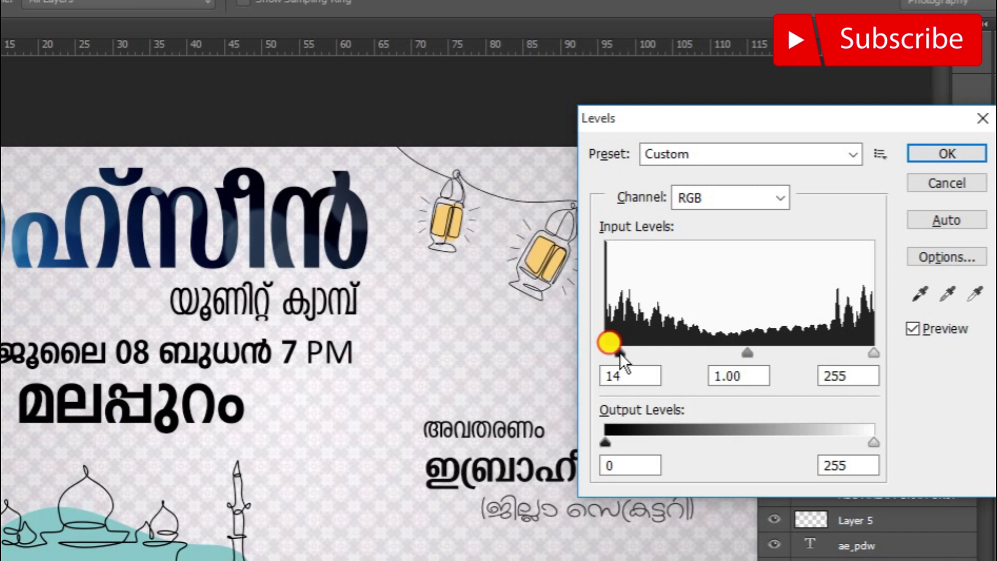
click(916, 154)
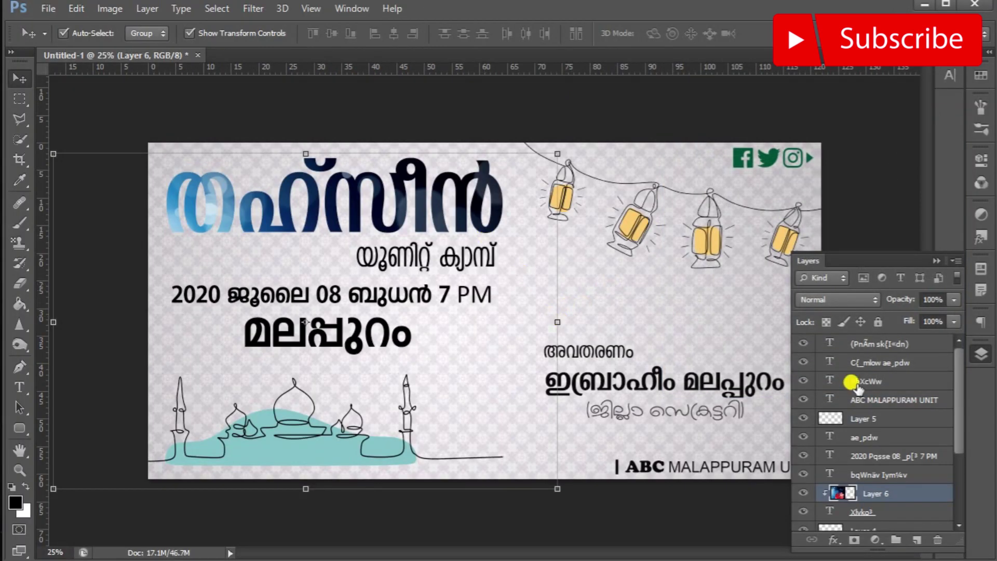
click(941, 512)
- Add a Drop Shadow layer style to the title with 17 px distance and adjusted opacity
key(h)
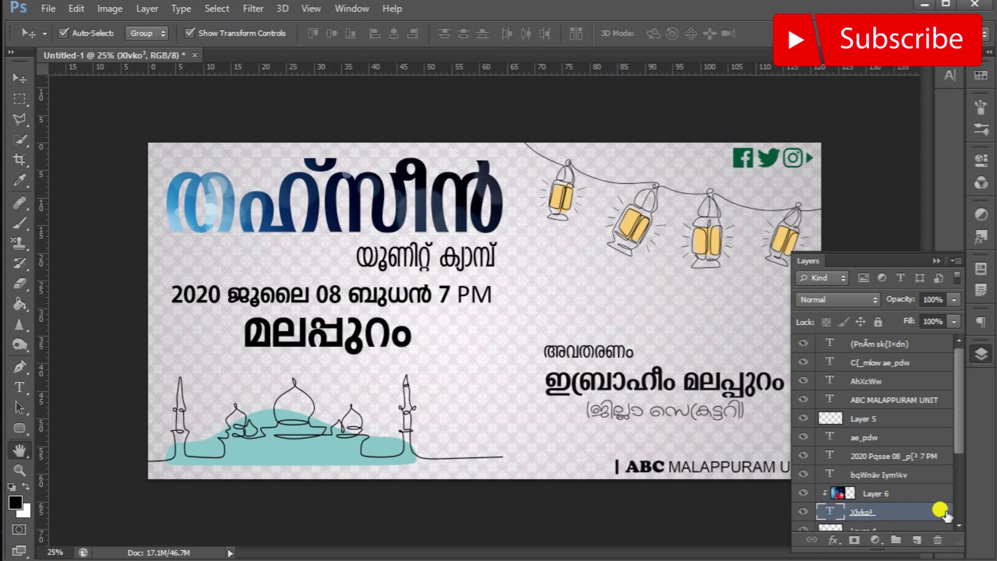
double_click(942, 512)
click(556, 360)
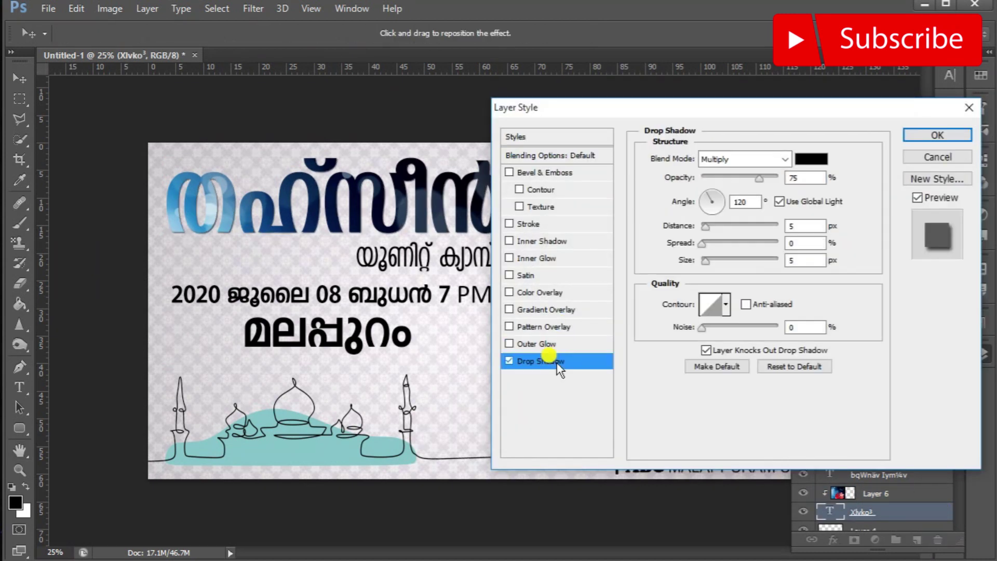
drag(706, 227, 714, 225)
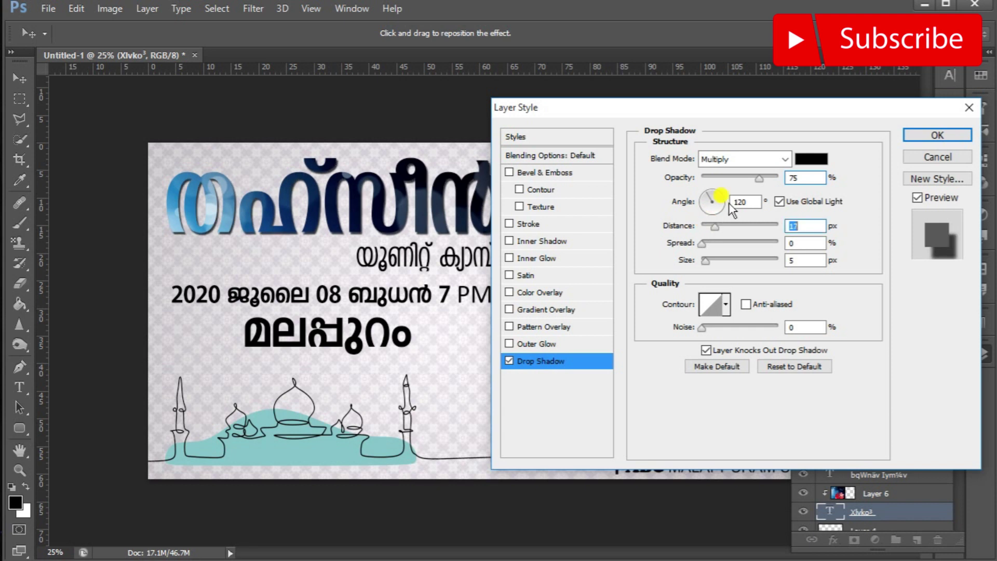
drag(755, 183, 756, 182)
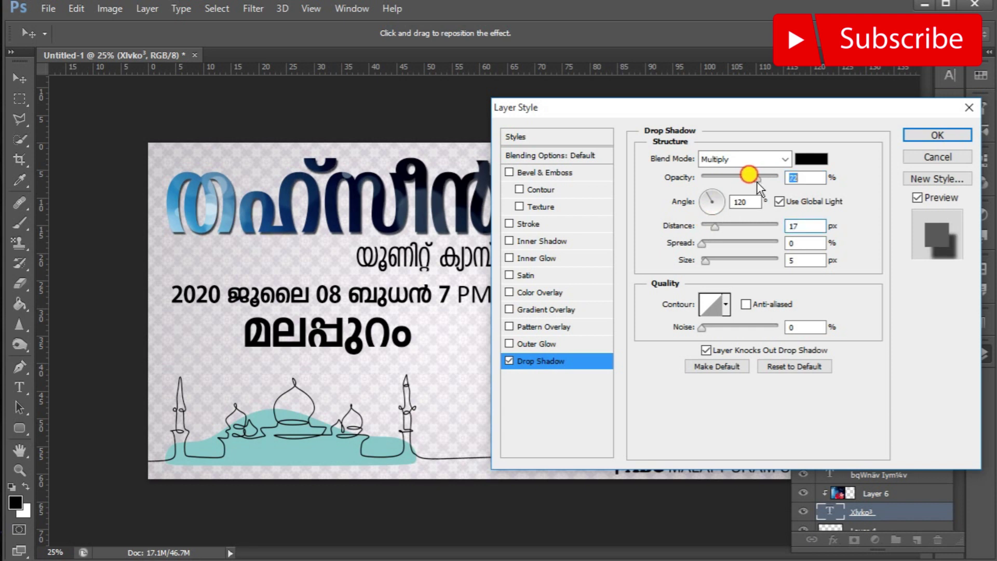
click(923, 135)
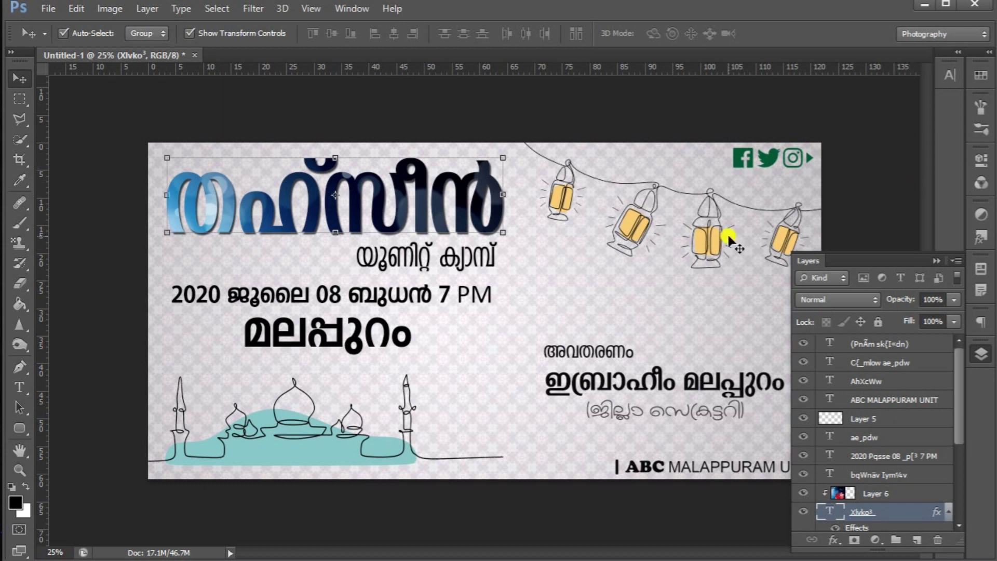
click(465, 264)
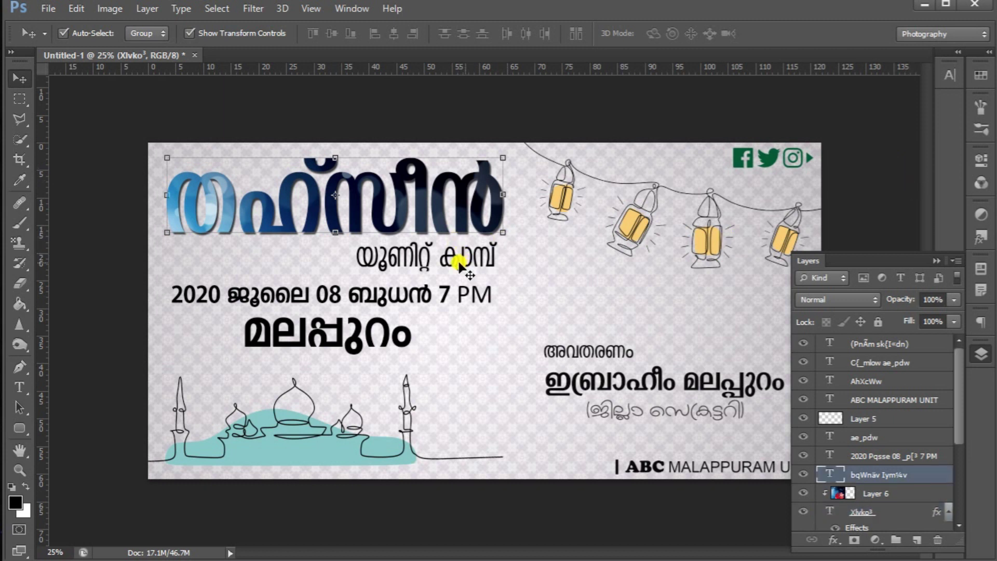
- Recolour the യൂണിറ്റ് ക്യാമ്പ് subtitle blue (247bb8)
click(951, 75)
click(888, 130)
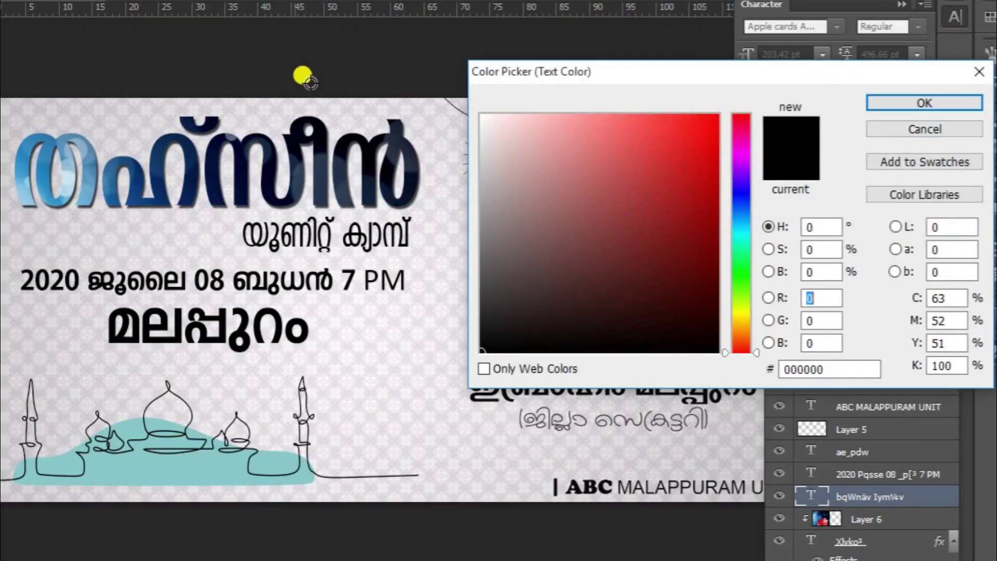
click(47, 147)
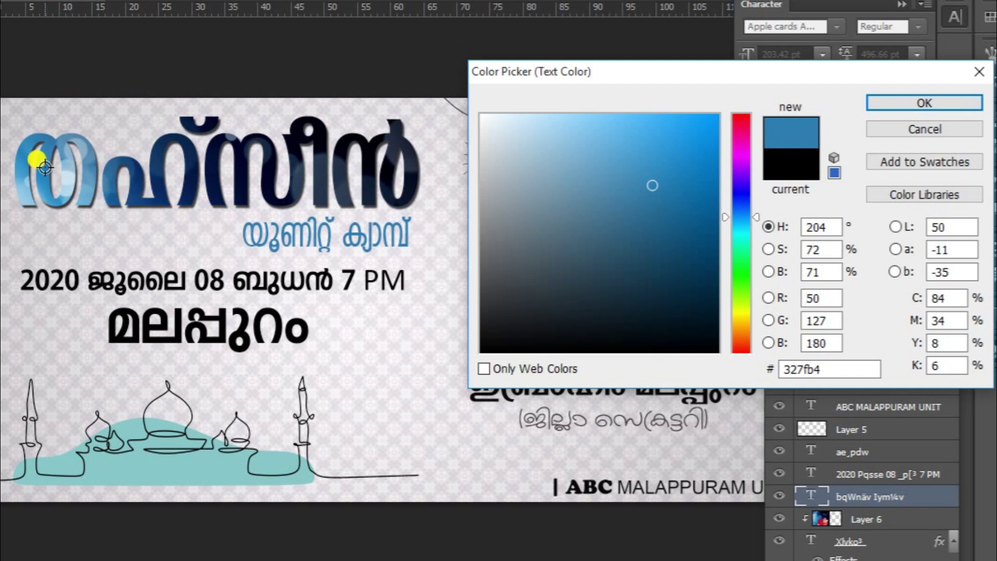
click(476, 249)
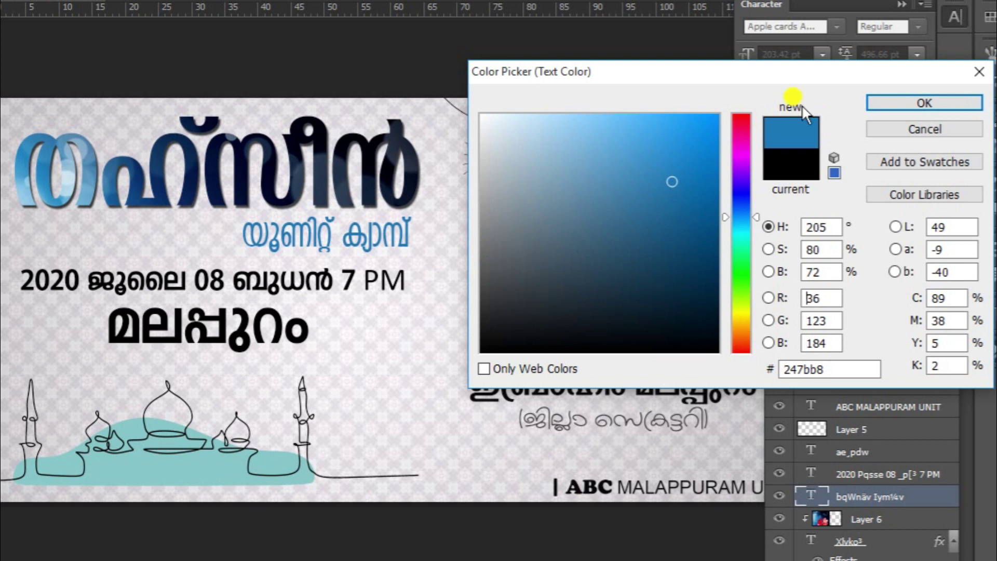
click(894, 103)
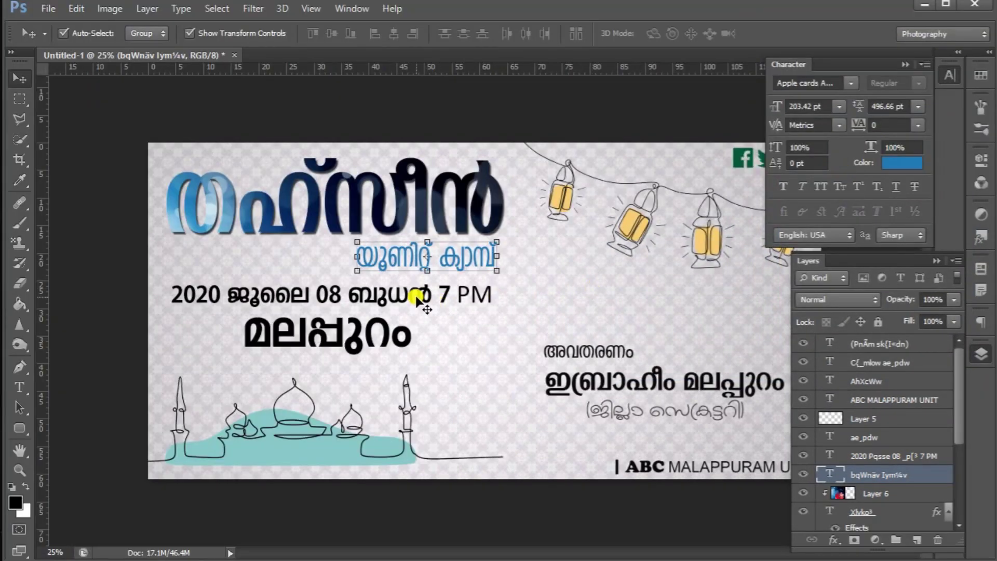
- Recolour the മലപ്പുറം text to the headline's dark navy, #092962
click(371, 325)
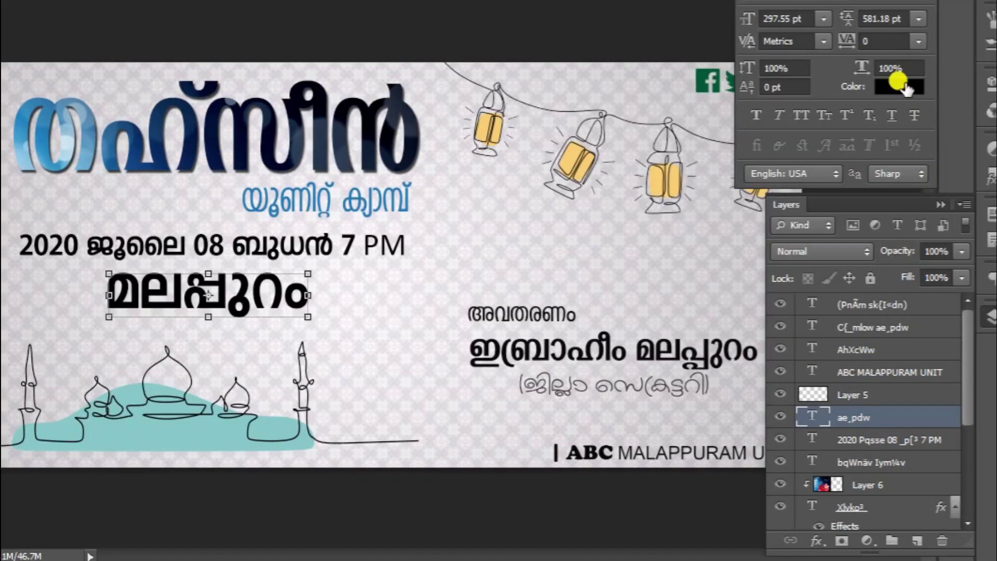
click(901, 163)
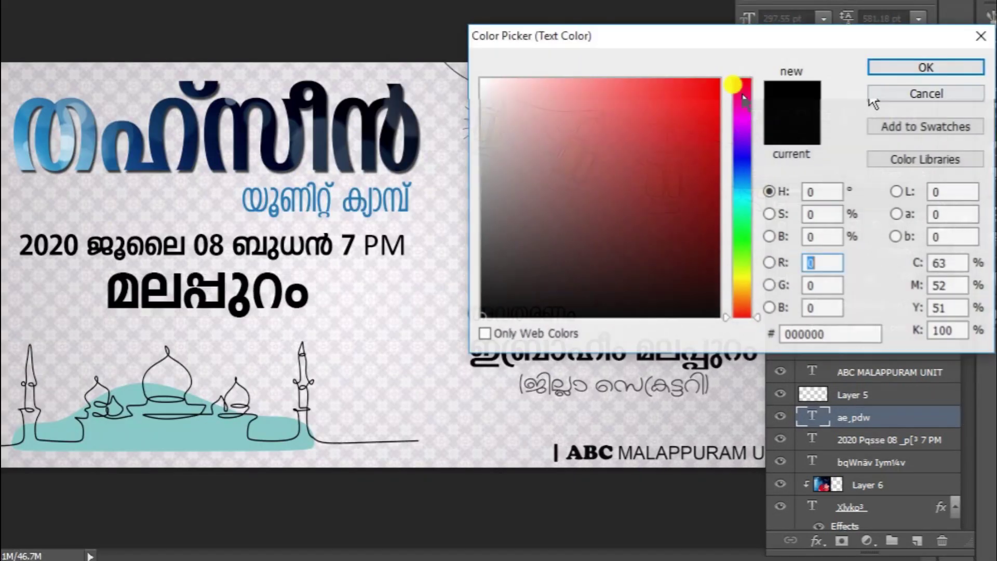
click(158, 149)
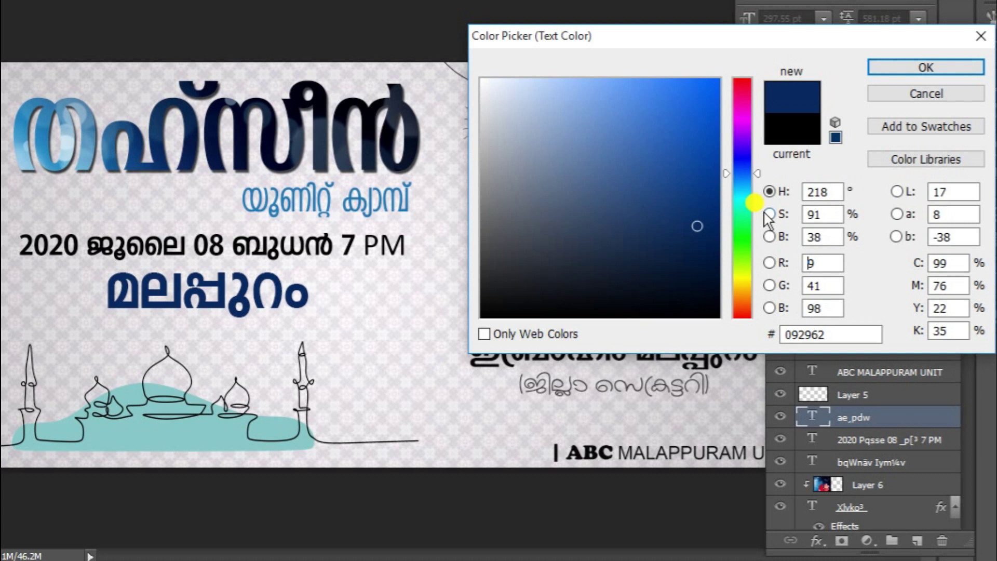
click(931, 66)
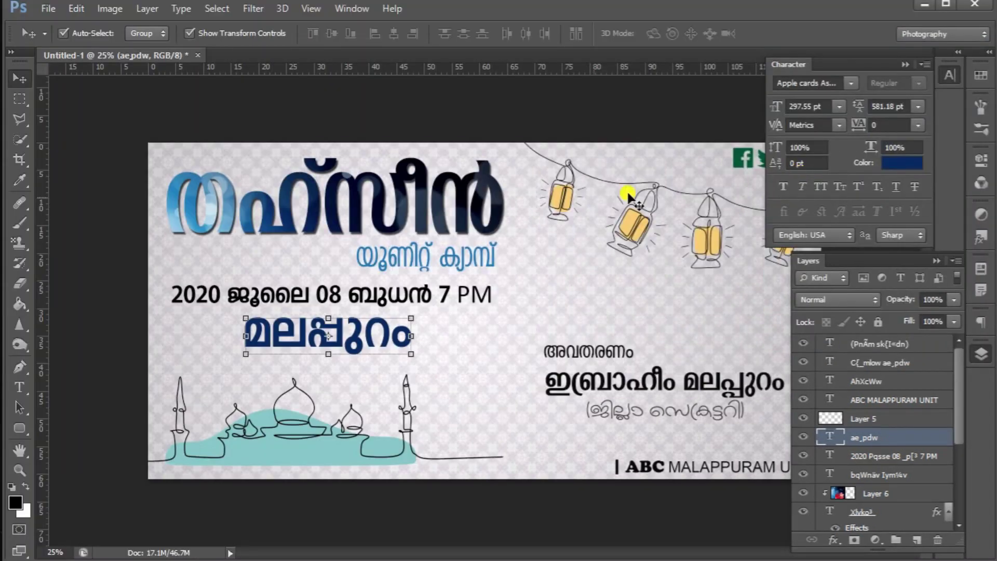
- Select the date line and subtitle text layers
click(317, 248)
click(447, 297)
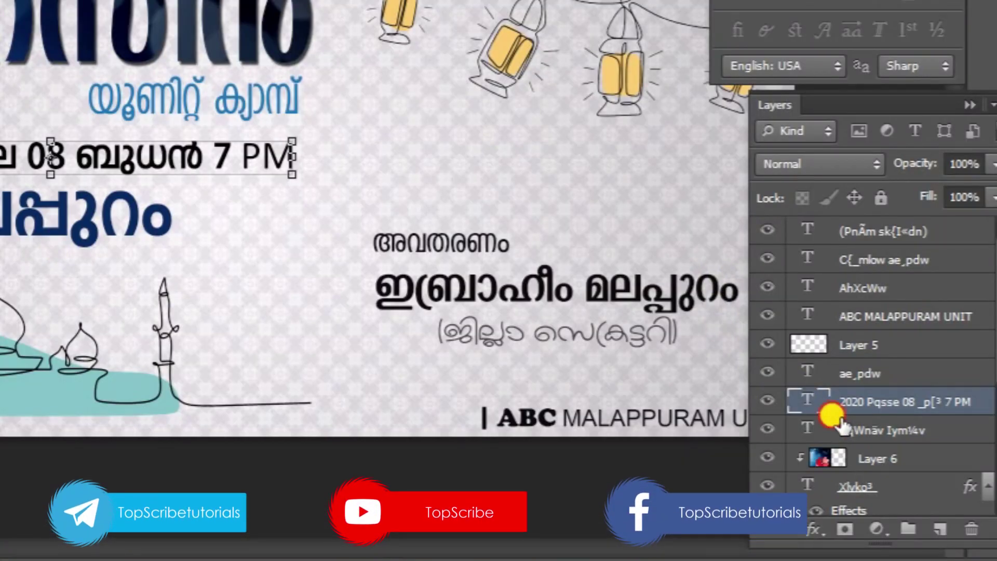
click(837, 420)
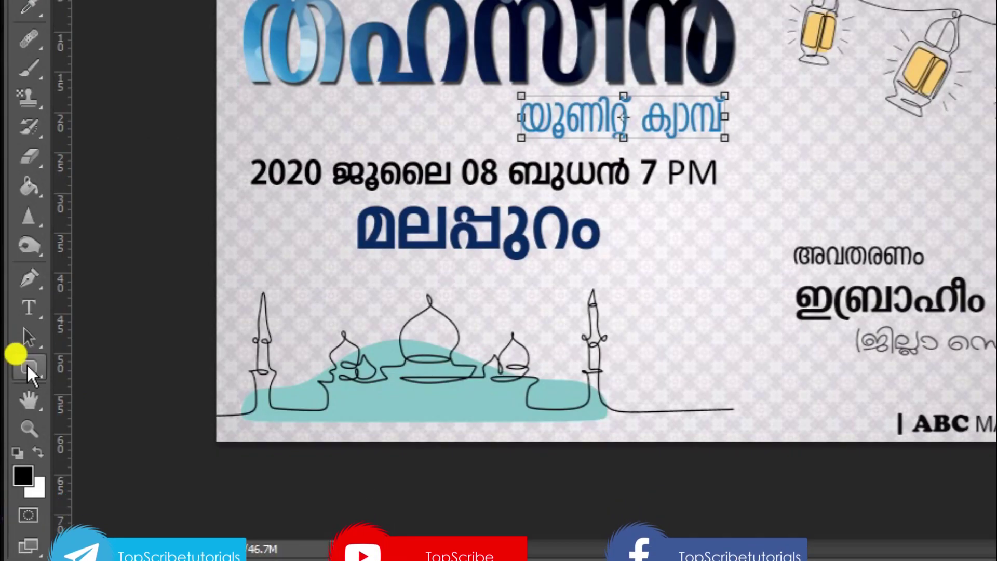
click(27, 363)
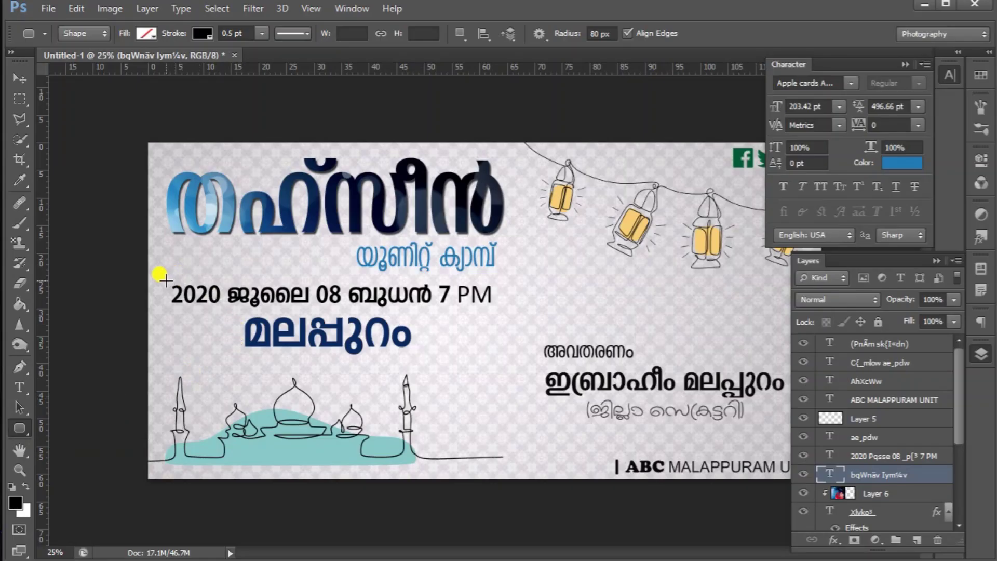
- Draw a rounded pill around the date line with no stroke and 65% Gray fill, nudged into place
drag(164, 281, 512, 301)
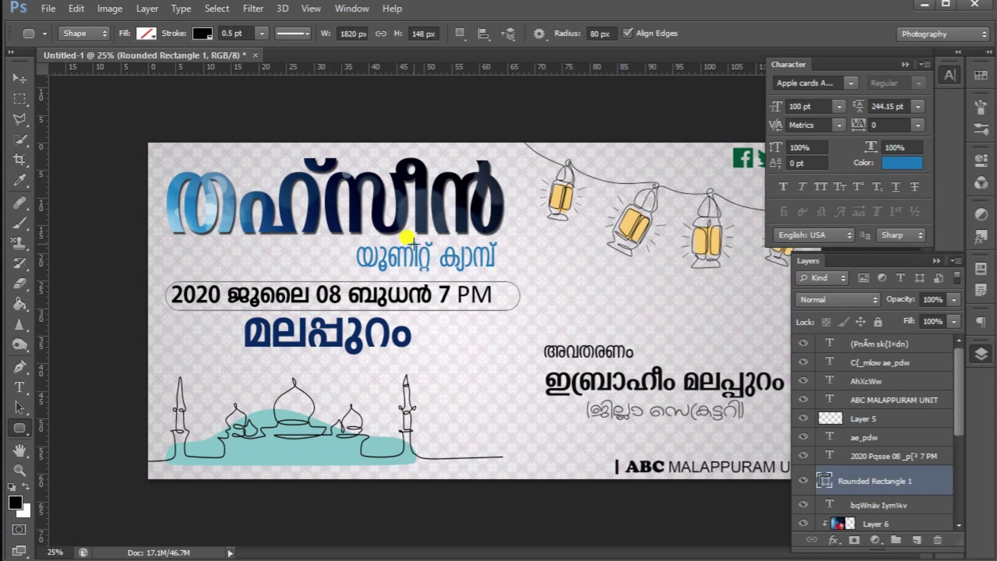
click(312, 56)
click(212, 99)
click(229, 53)
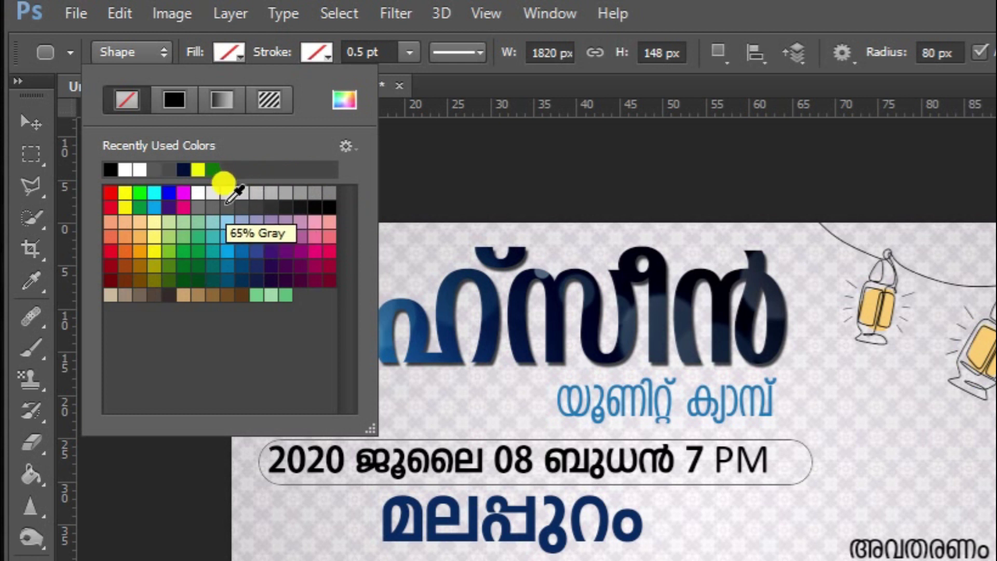
click(227, 204)
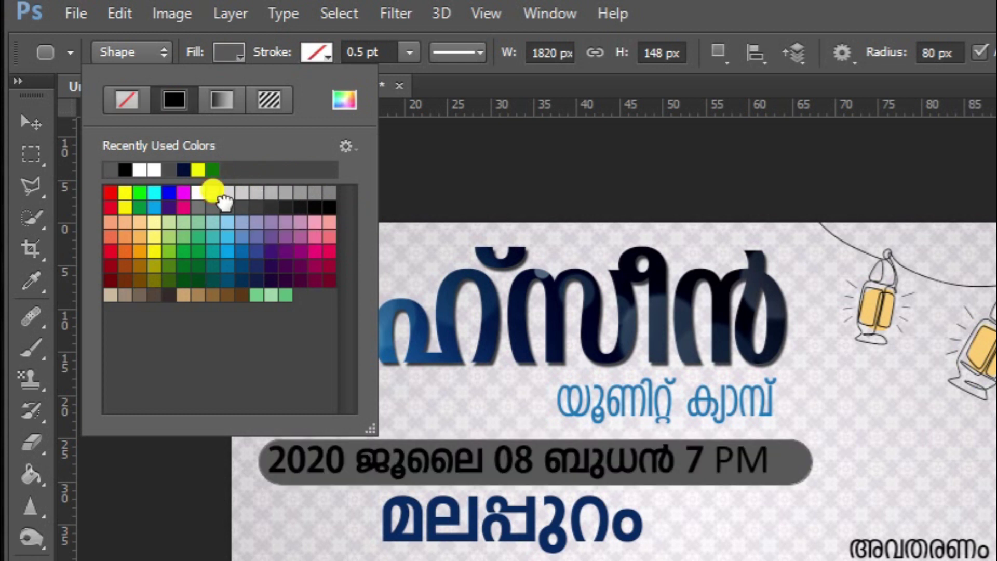
click(31, 120)
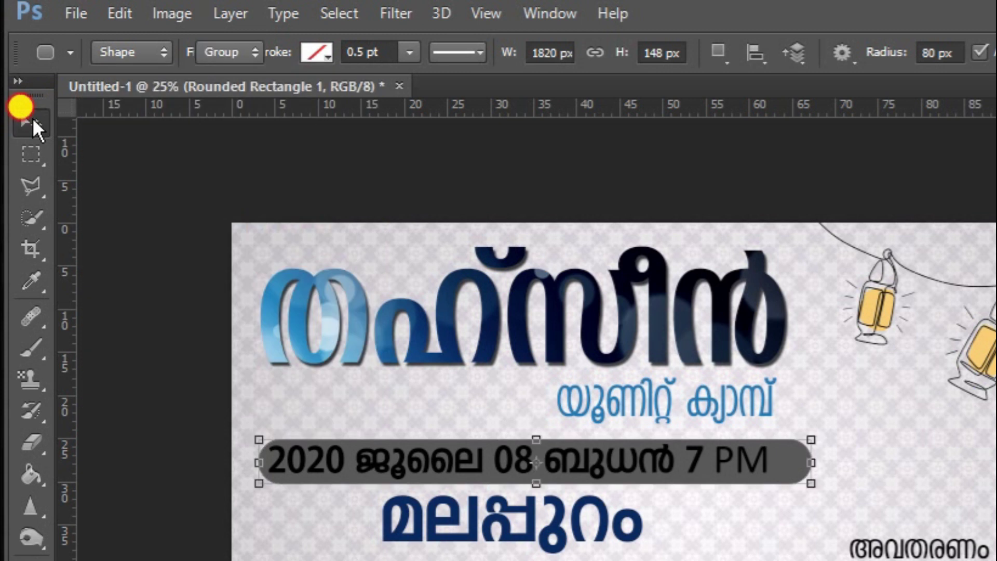
key(shift+Left)
key(shift+Left)
key(shift+Left)
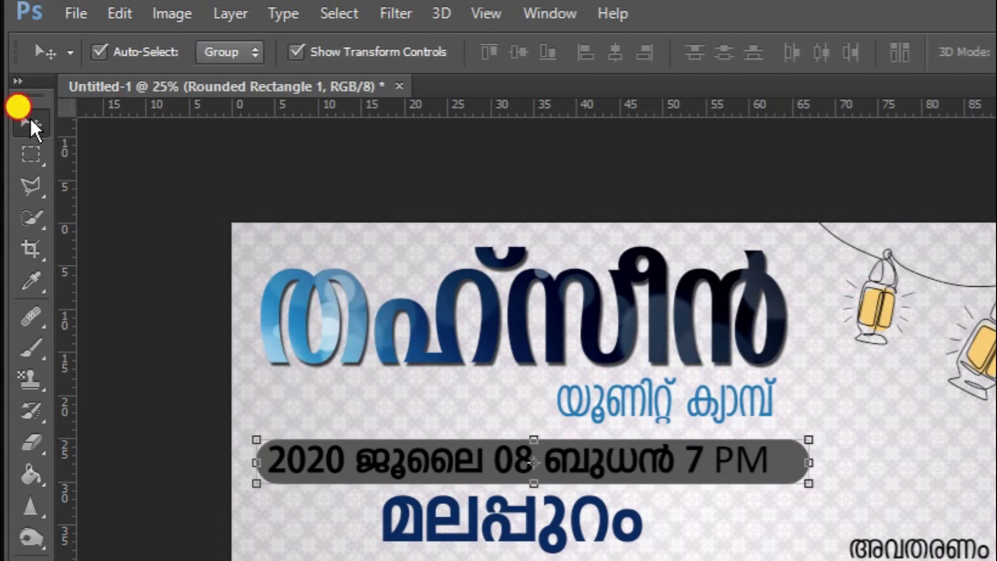
key(shift+Up)
key(shift+Up)
key(shift+Up)
key(shift+Left)
key(shift+Left)
key(shift+Left)
key(shift+Left)
key(shift+Left)
key(shift+Left)
key(shift+Left)
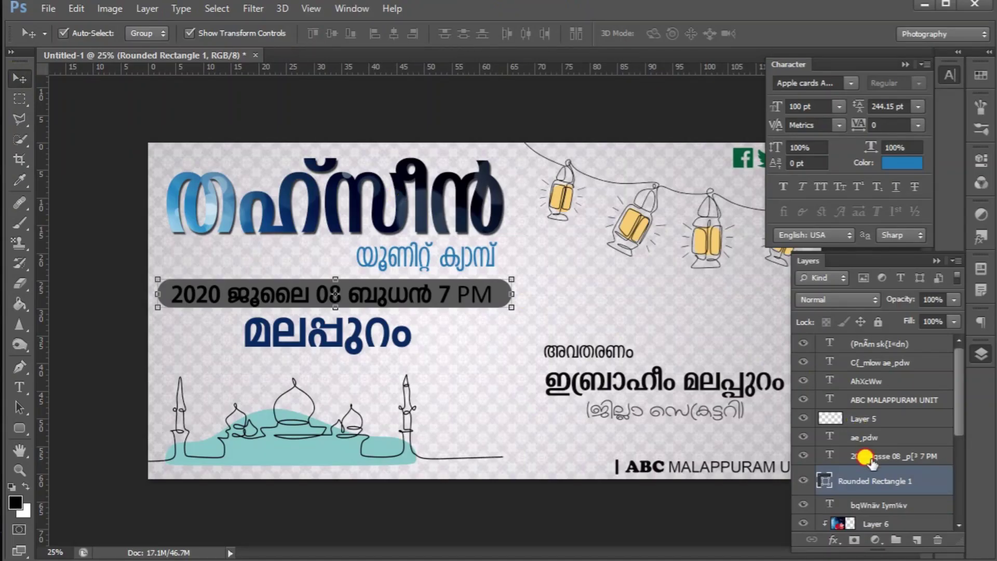
click(862, 453)
- Nudge the date text right to centre it and make it white
key(Right)
key(Right)
key(Right)
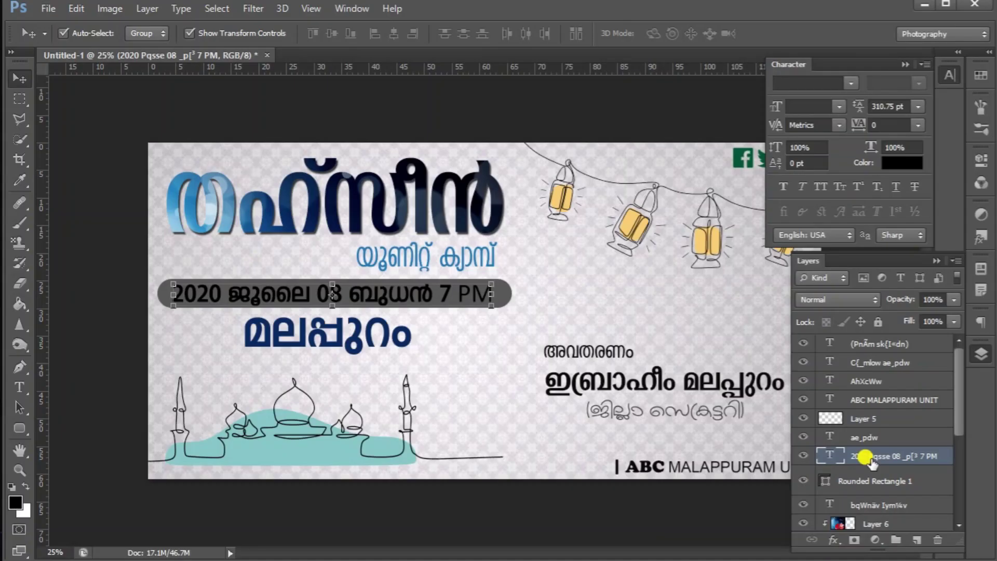
key(Right)
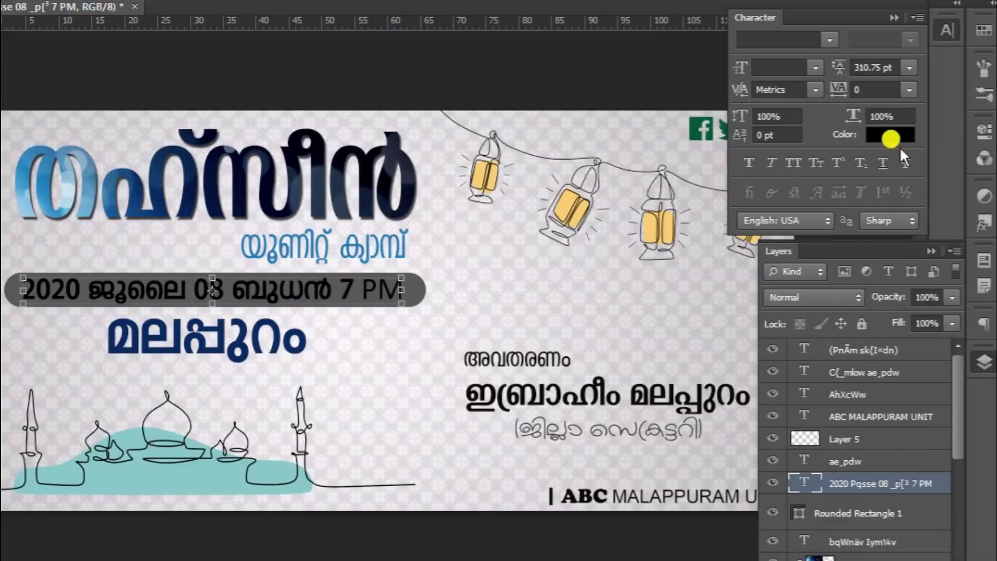
click(894, 134)
drag(575, 169, 466, 124)
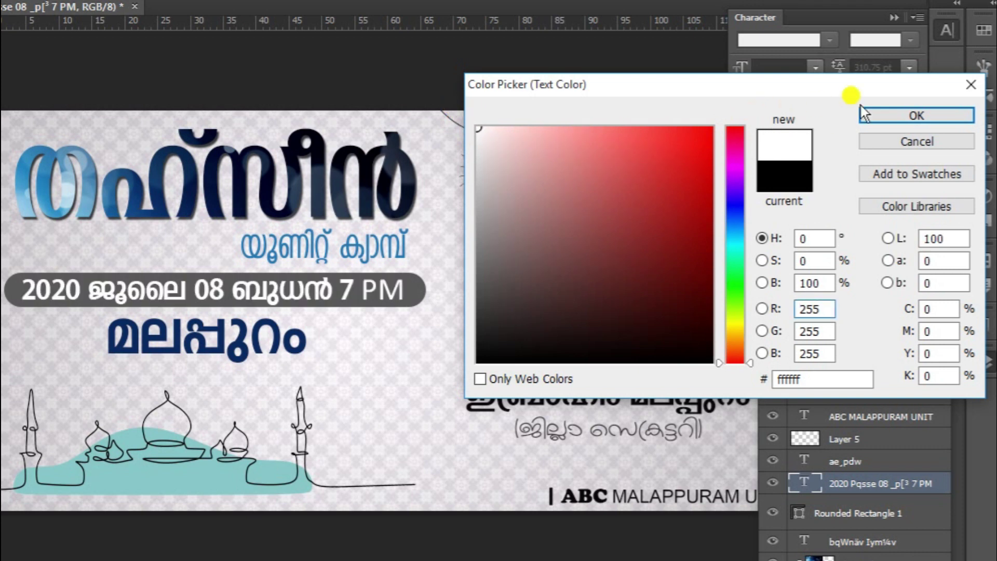
click(880, 112)
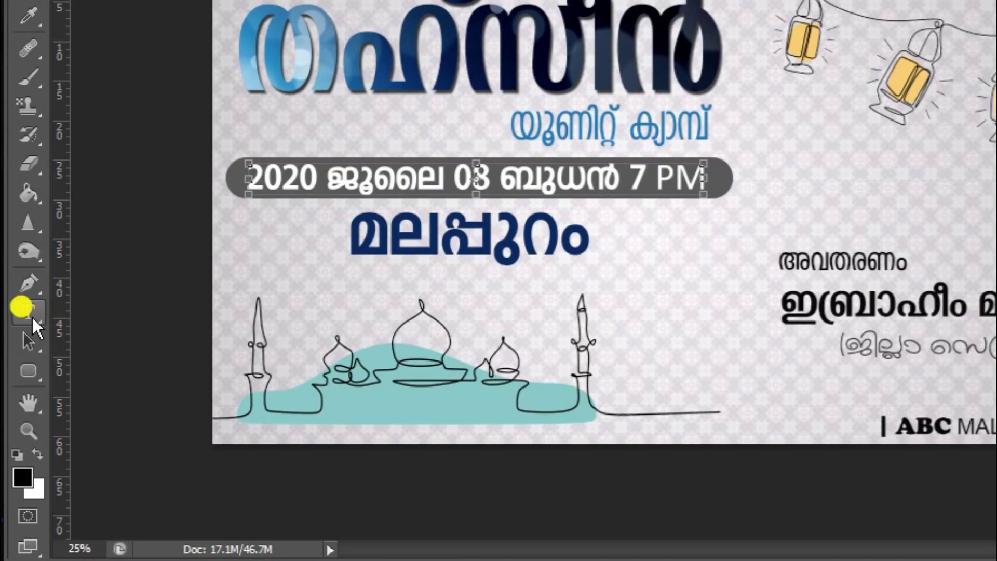
- Make the 08 in the date line black and commit the text edit
click(30, 314)
click(452, 177)
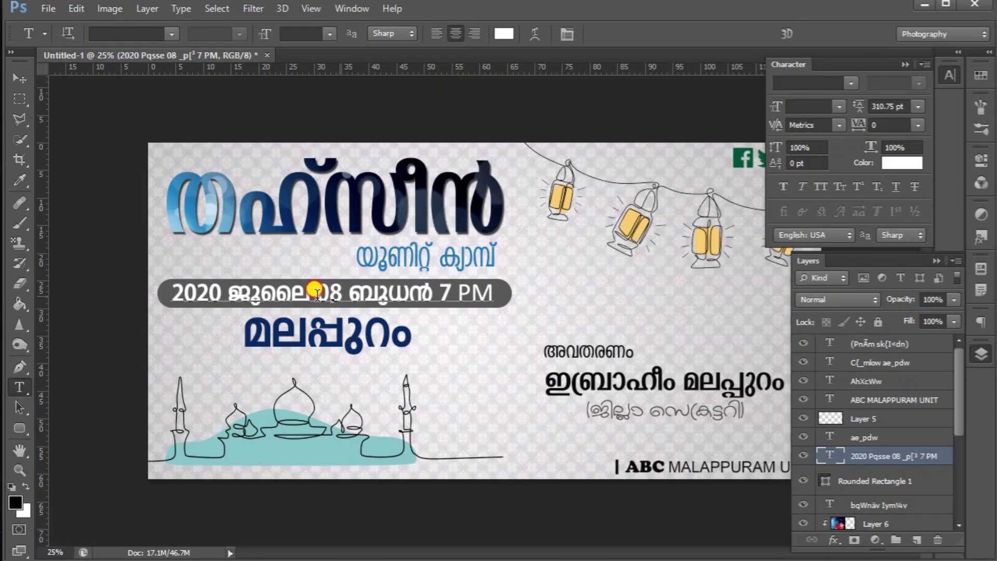
drag(315, 290, 343, 293)
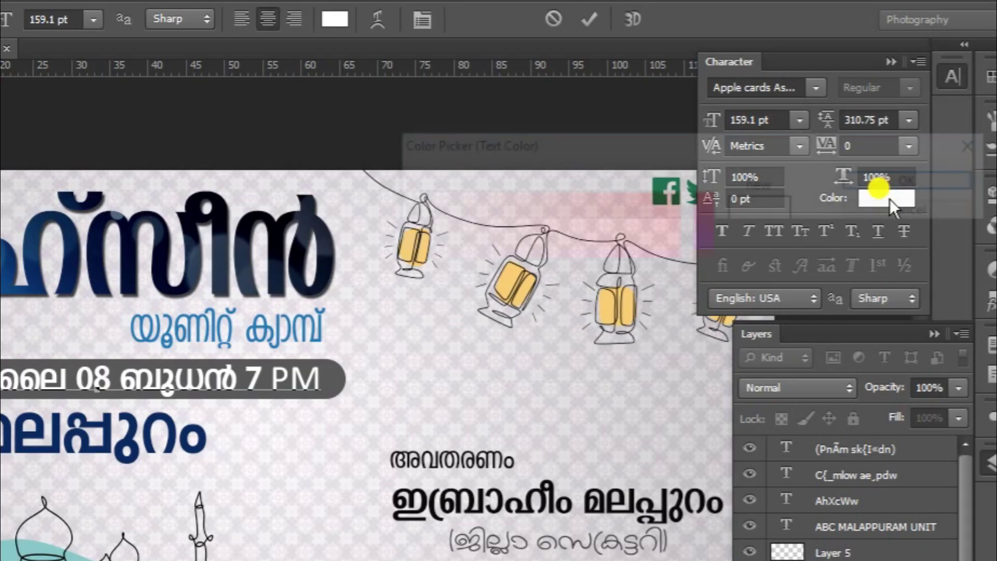
click(902, 163)
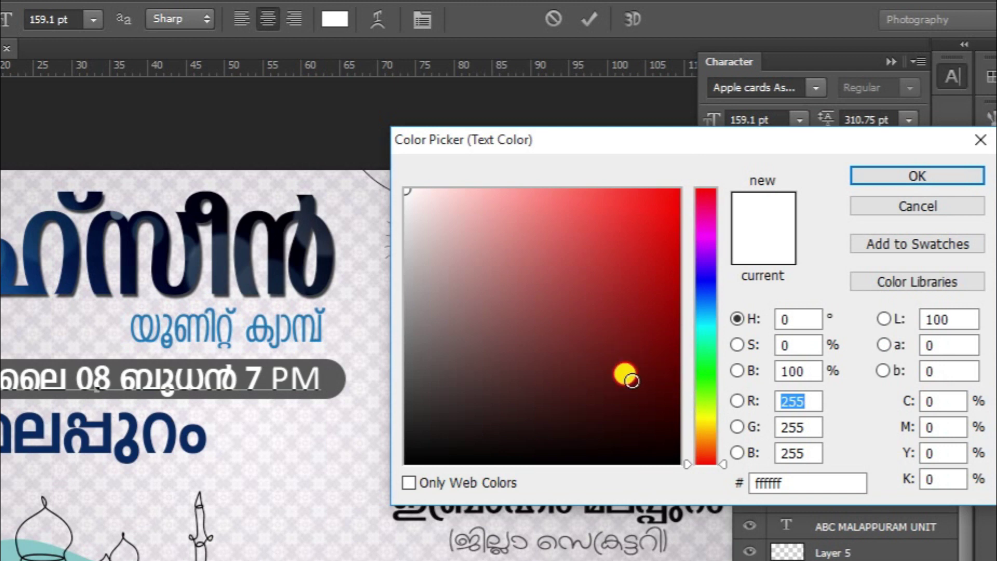
click(678, 462)
click(862, 176)
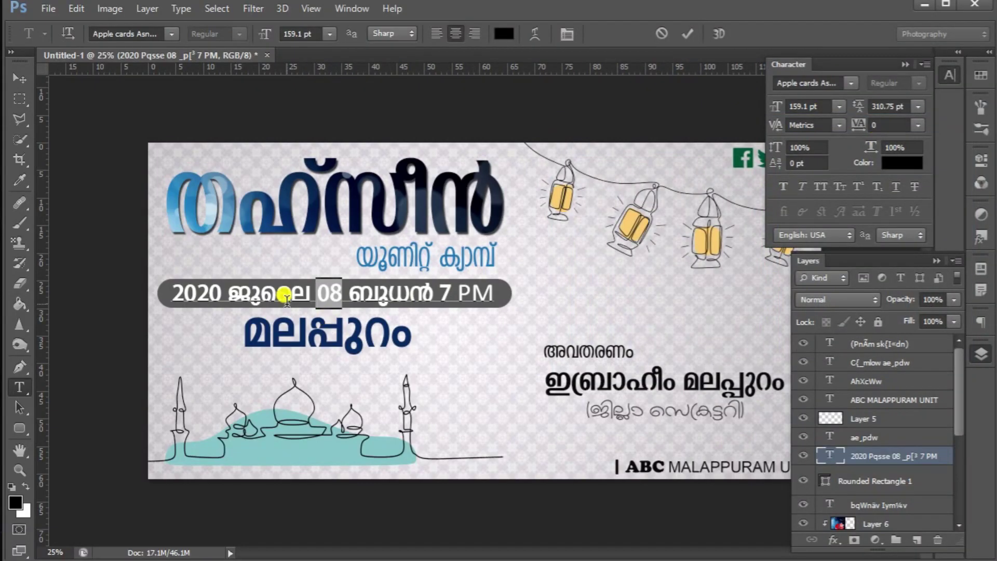
key(ctrl+Return)
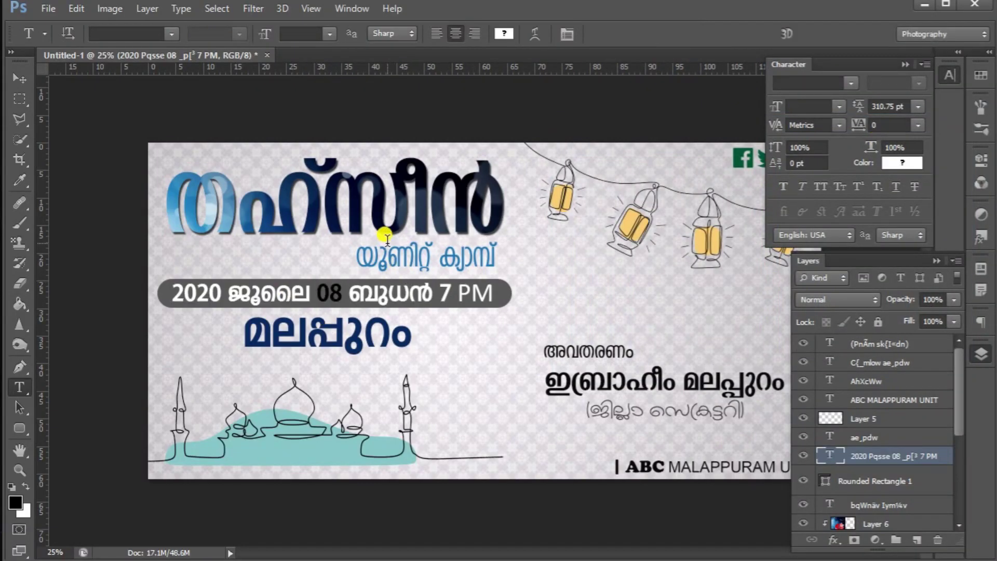
scroll(386, 239, up, 2)
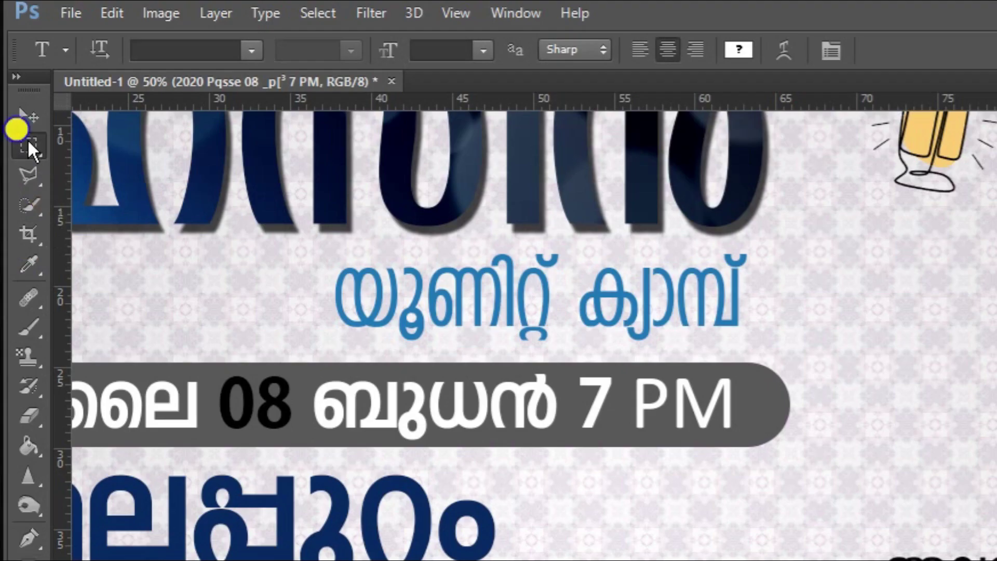
- Make a circular selection around the 08 and add a new layer above the grey pill
click(20, 99)
click(82, 165)
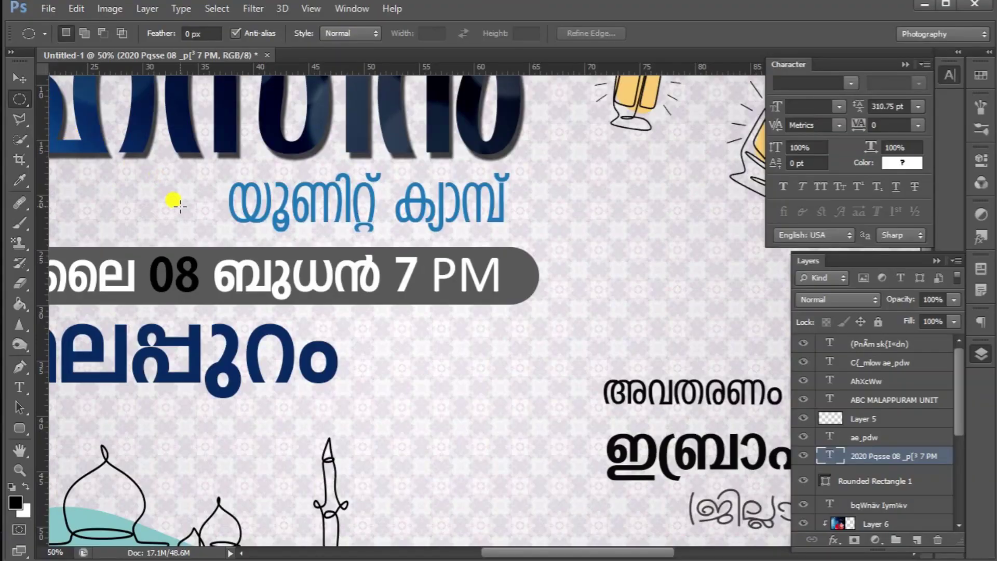
drag(190, 289, 208, 307)
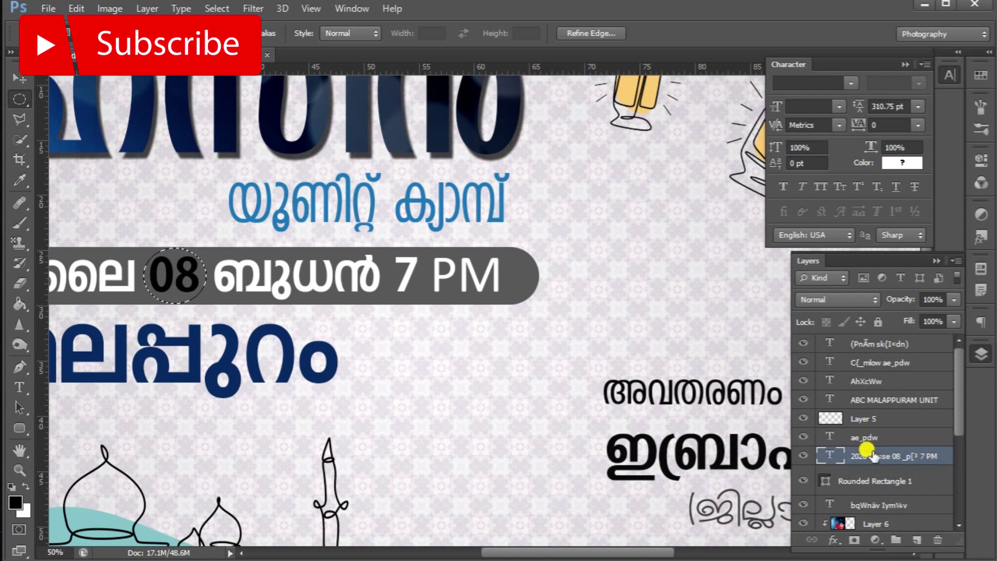
click(879, 480)
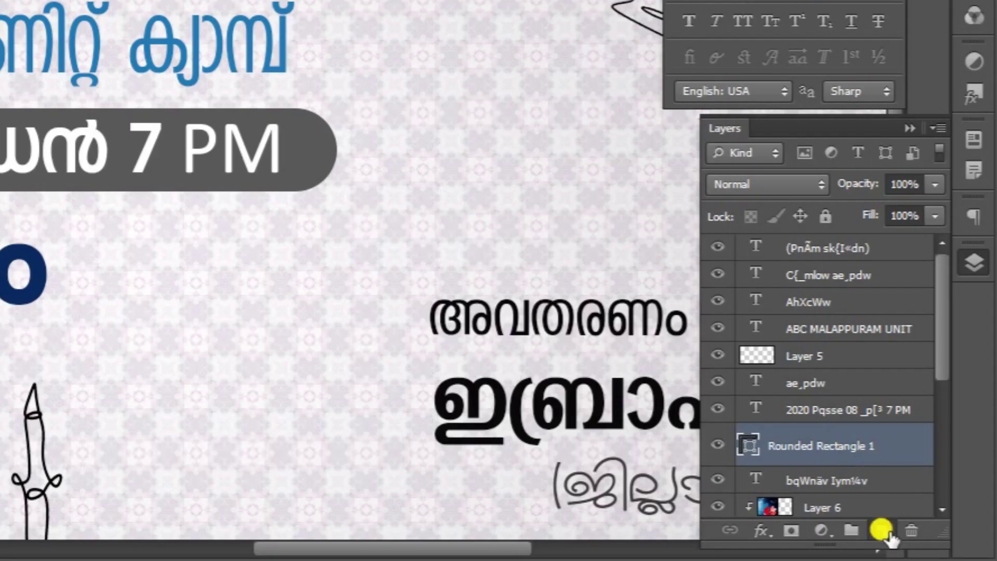
click(881, 530)
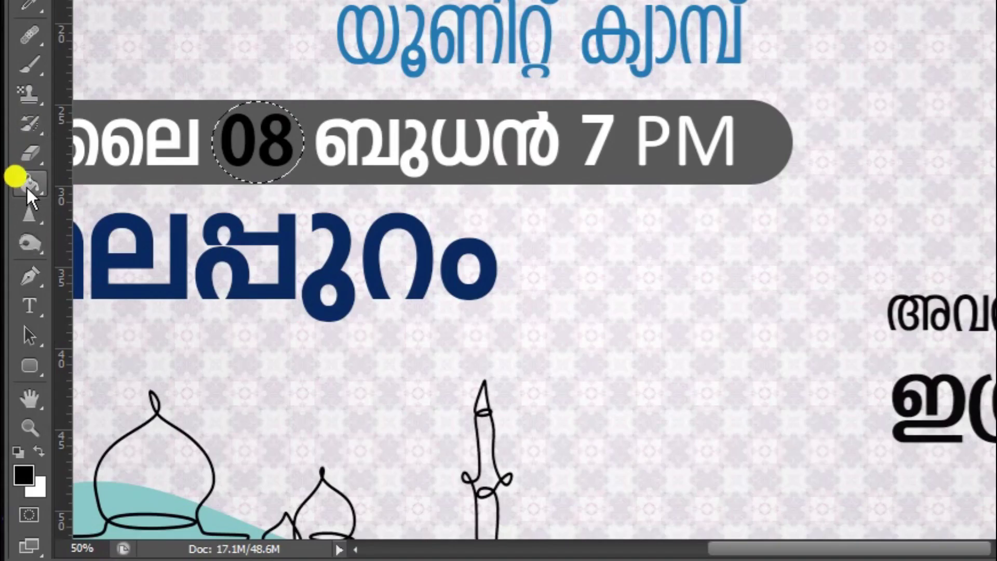
- Fill the circle with orange #fdb211, deselect, and zoom out to the whole banner
click(39, 455)
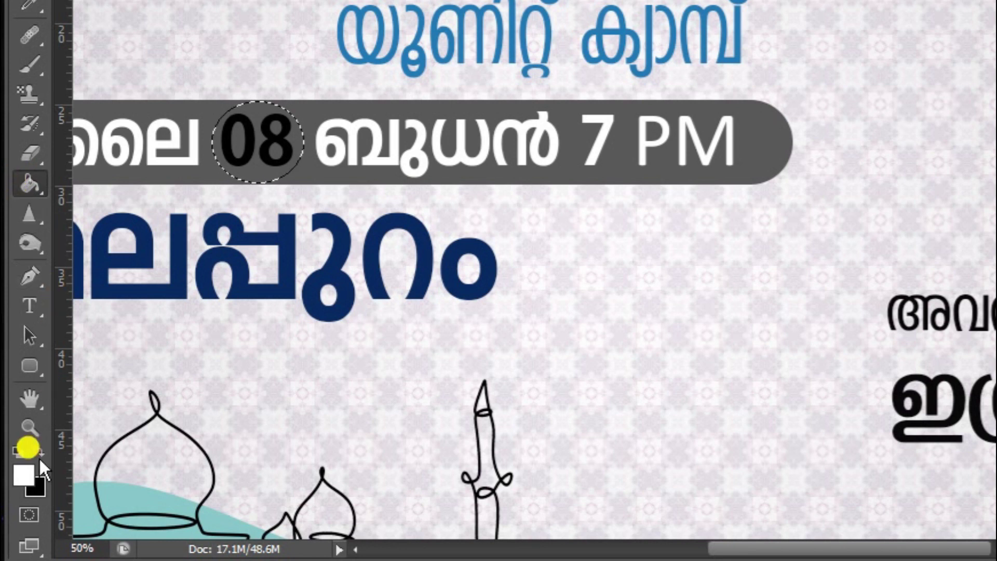
click(26, 472)
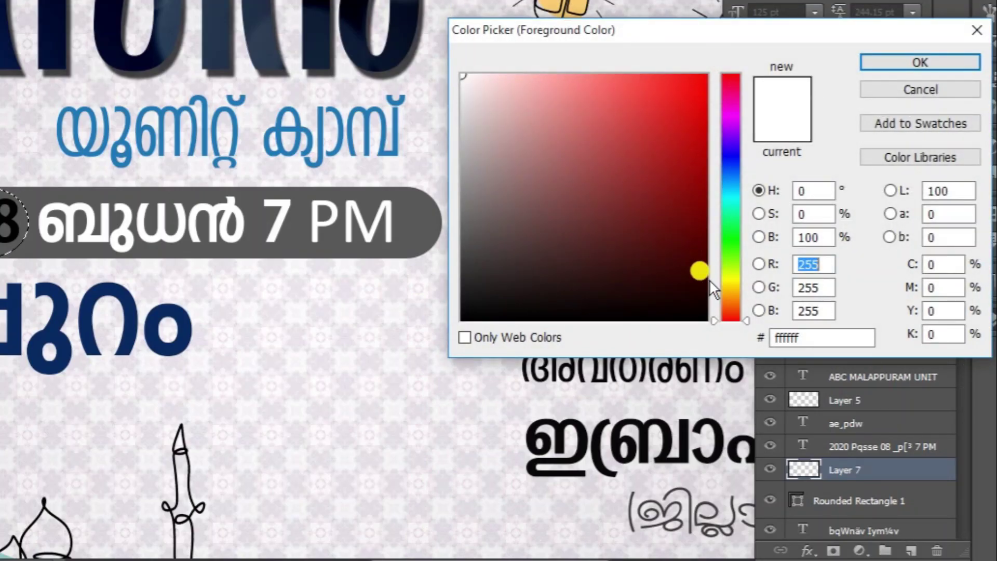
click(731, 280)
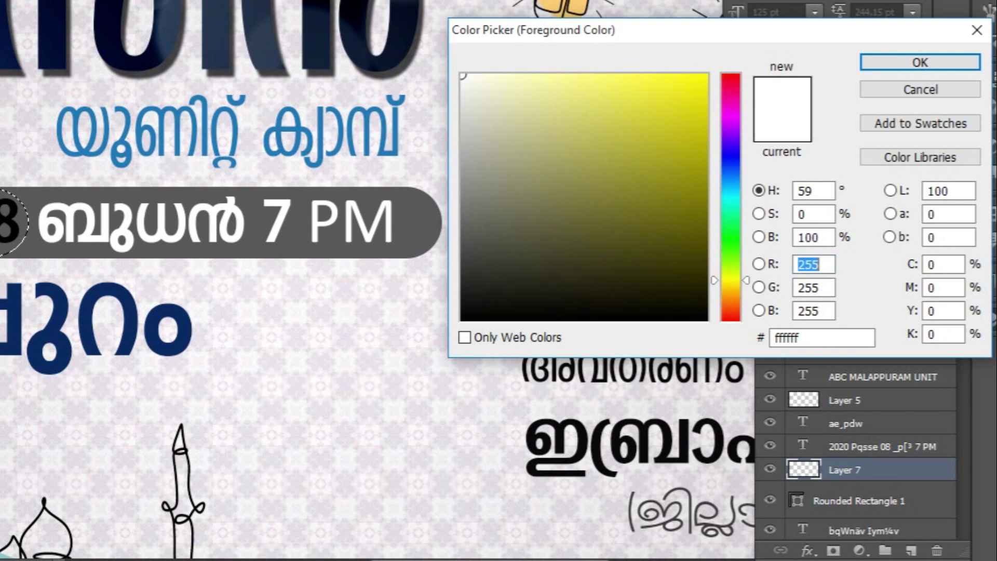
click(688, 89)
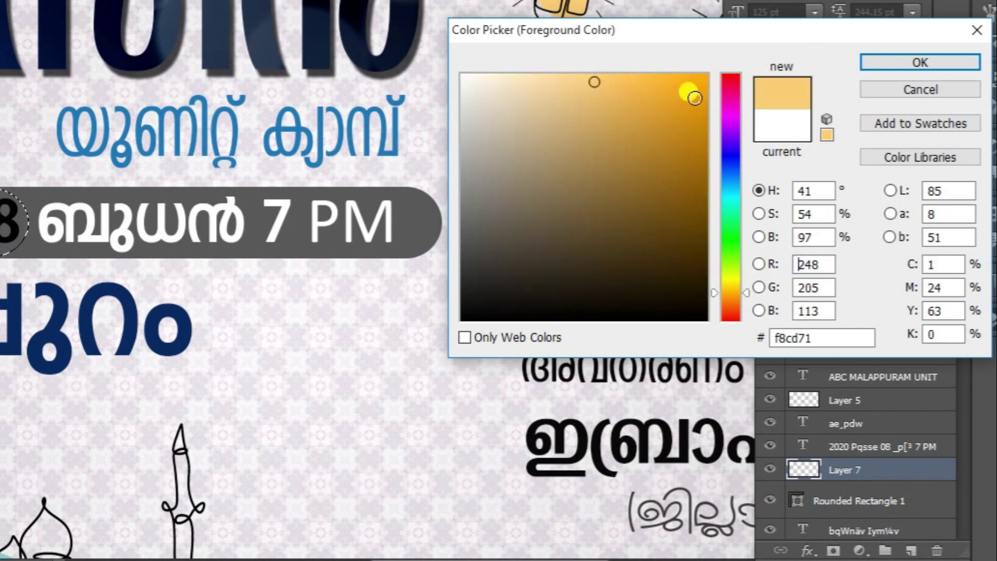
click(691, 74)
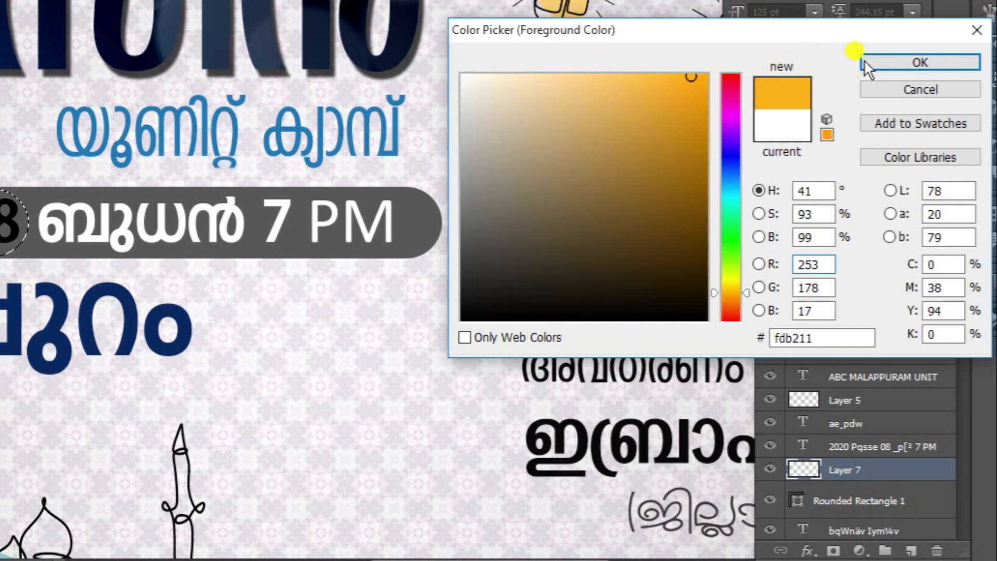
click(919, 61)
click(176, 254)
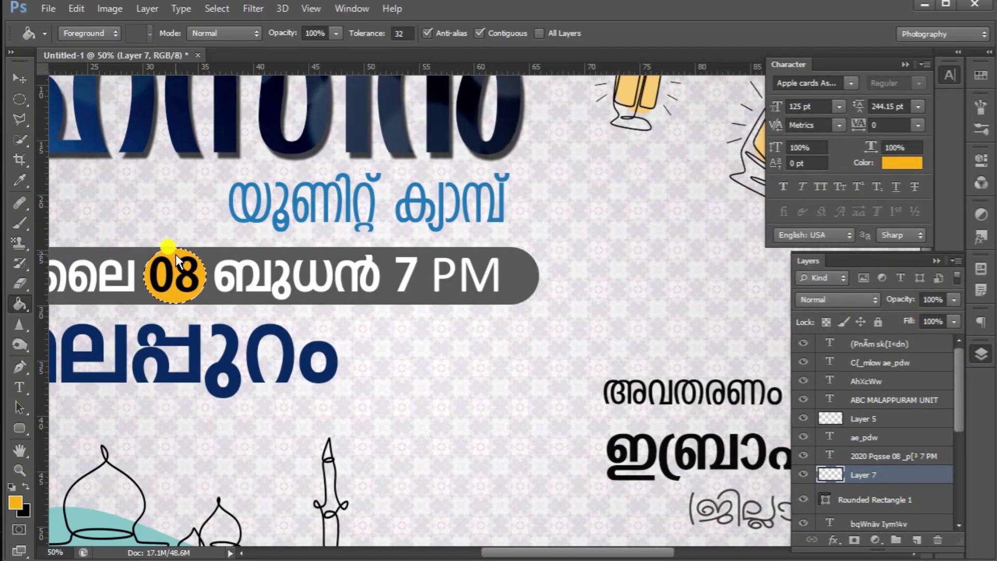
key(ctrl+d)
key(ctrl+minus)
key(ctrl+minus)
key(ctrl+minus)
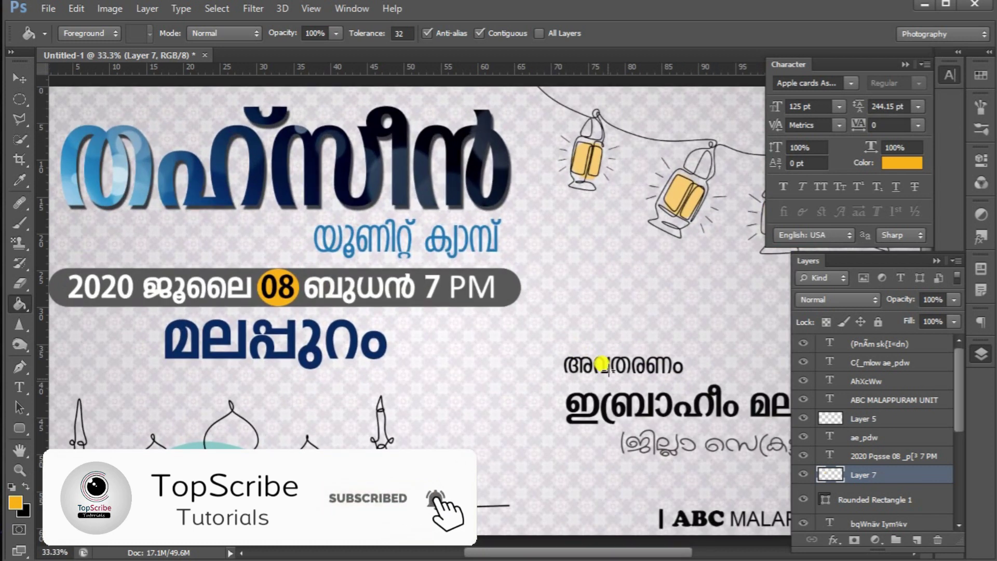
- Draw a rounded box around the speaker's name with no outline and light grey fill
key(ctrl+plus)
drag(534, 552, 606, 554)
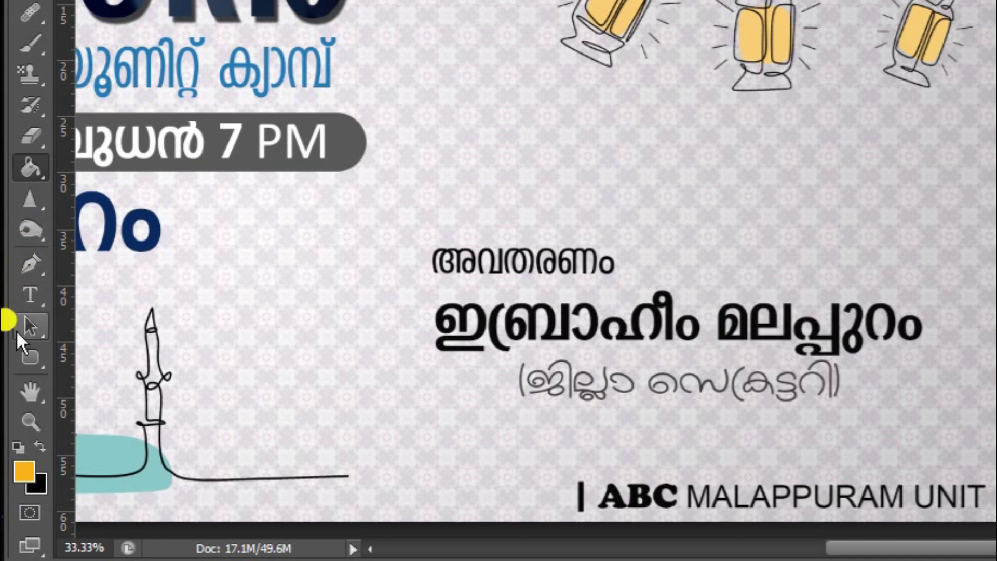
click(30, 357)
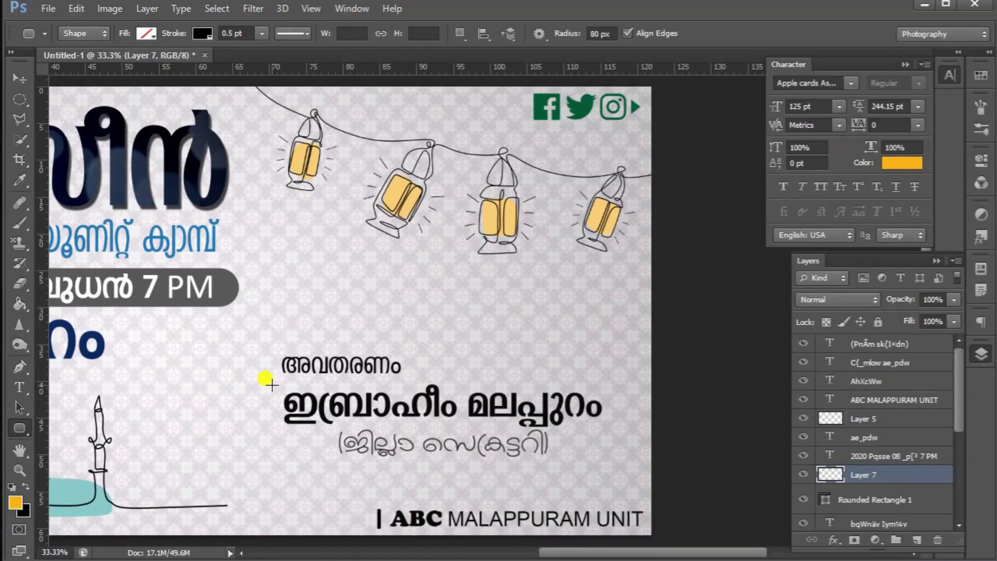
drag(271, 384, 624, 459)
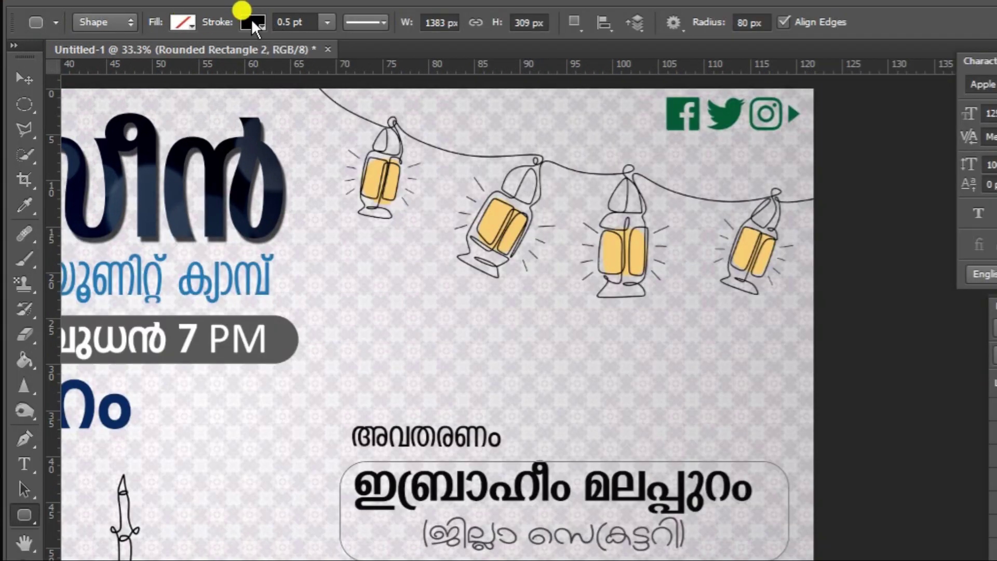
click(252, 22)
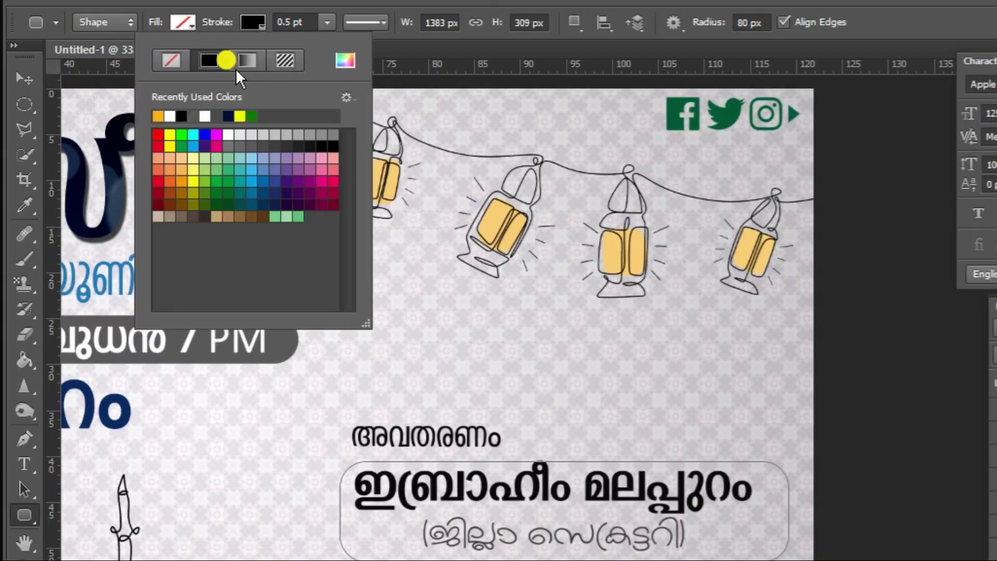
click(176, 55)
click(181, 21)
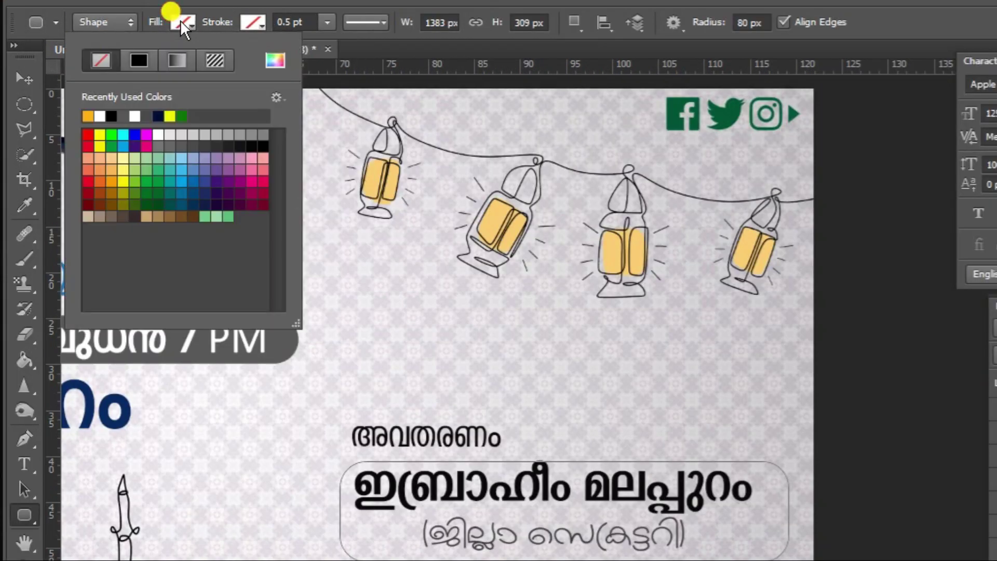
click(207, 132)
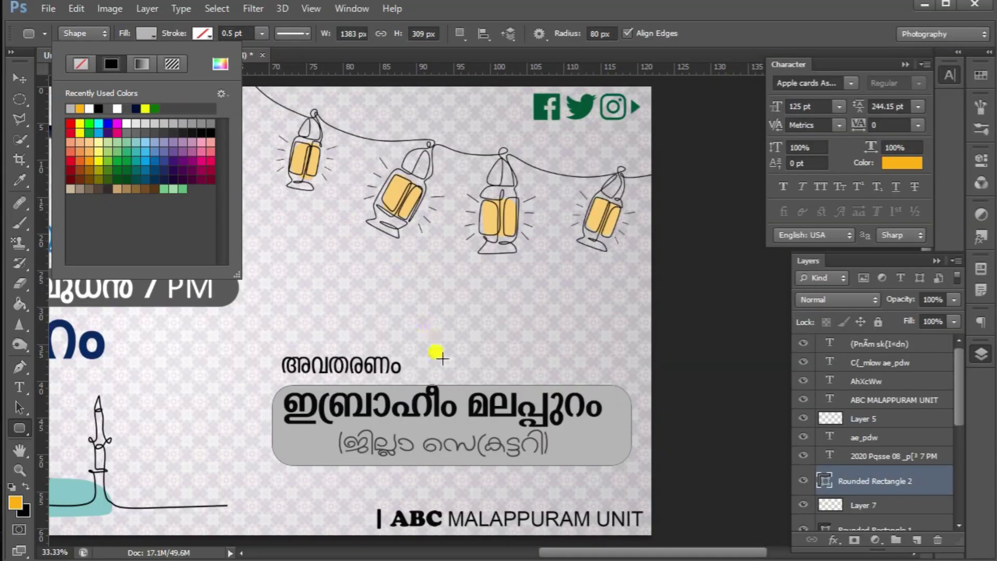
- Nudge the grey box slightly left and draw a small rounded box around അവതരണം
click(20, 79)
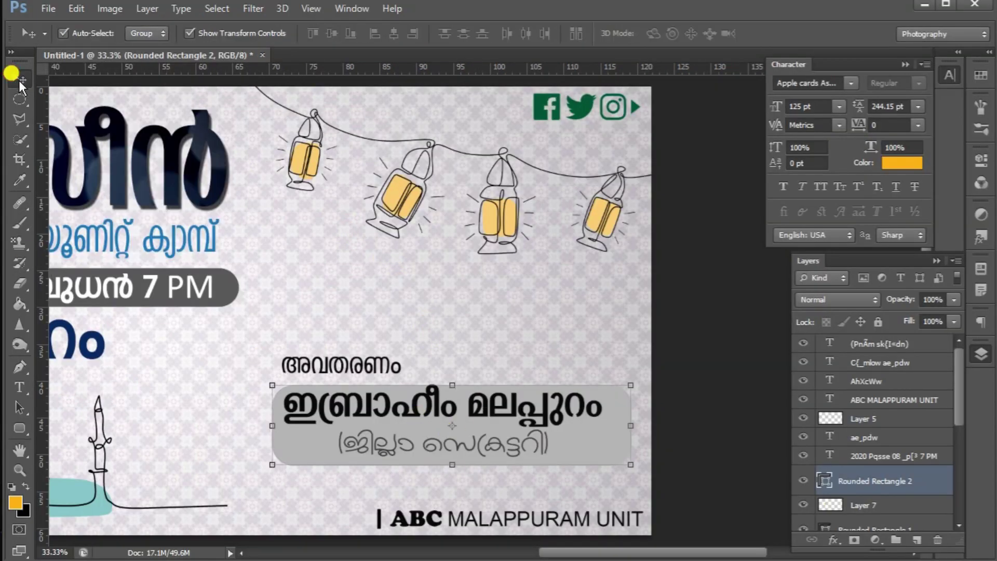
key(shift+Left)
key(shift+Left)
key(shift+Left)
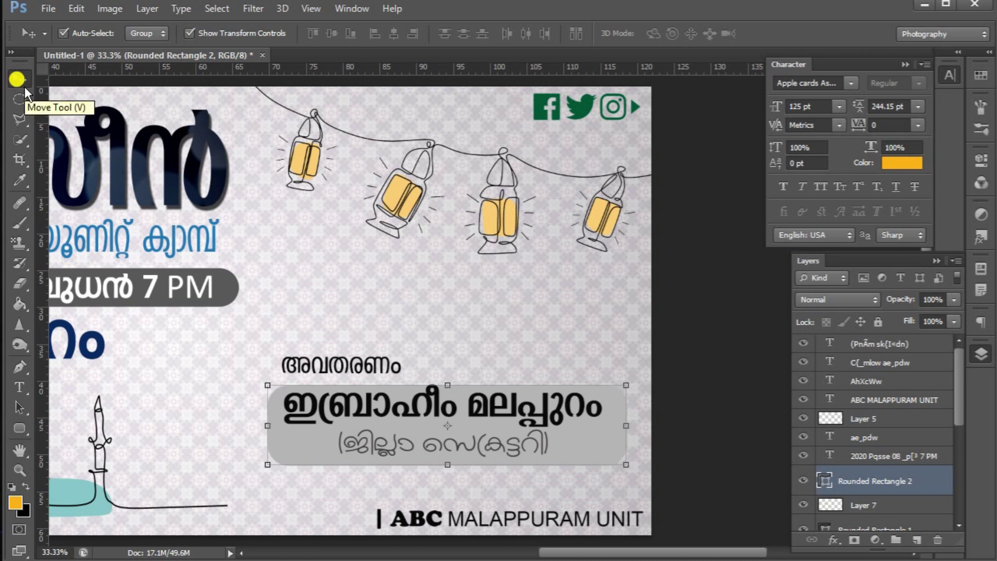
click(19, 426)
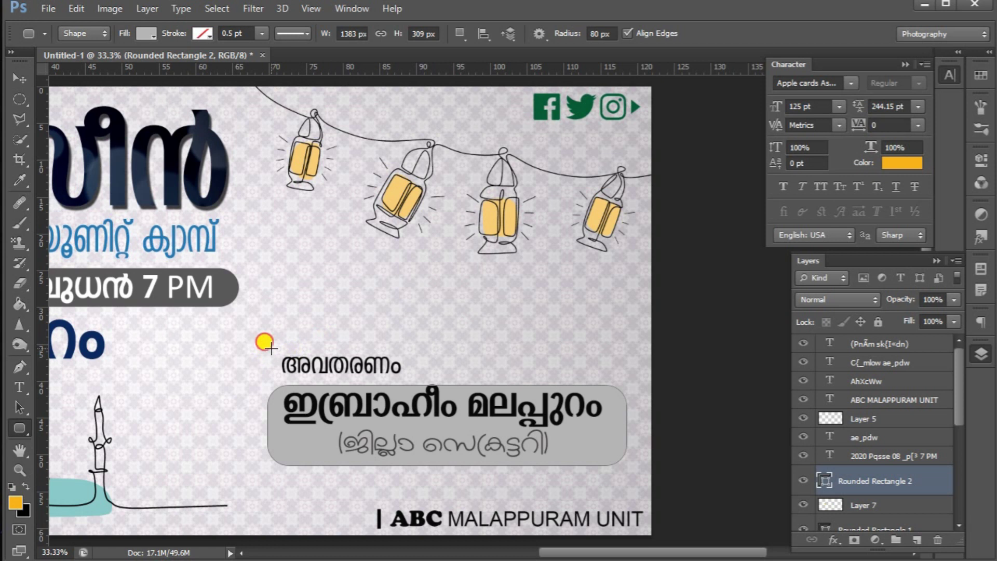
drag(271, 347, 403, 450)
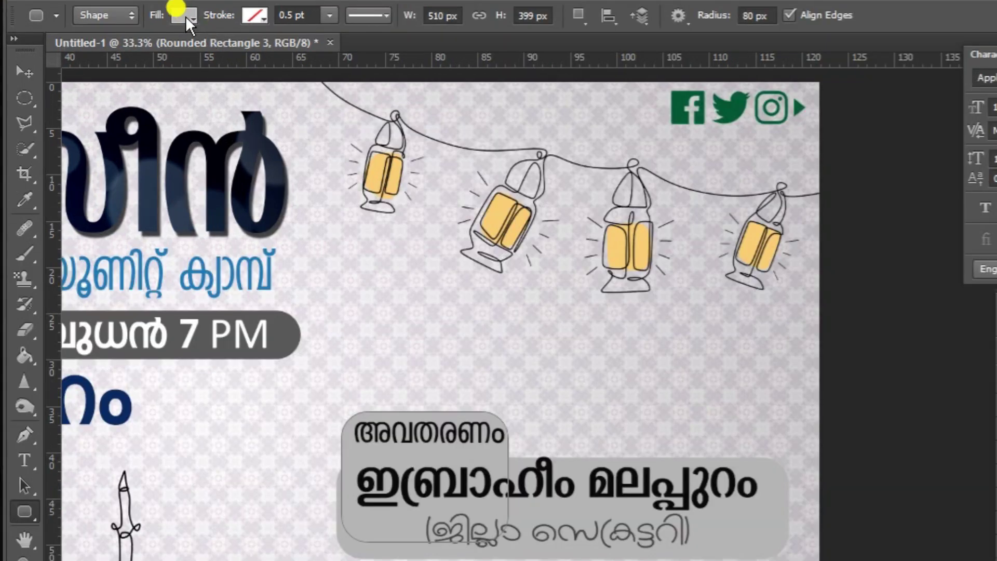
- Fill the അവതരണം box white, layer it below the grey box, and nudge it left
click(185, 17)
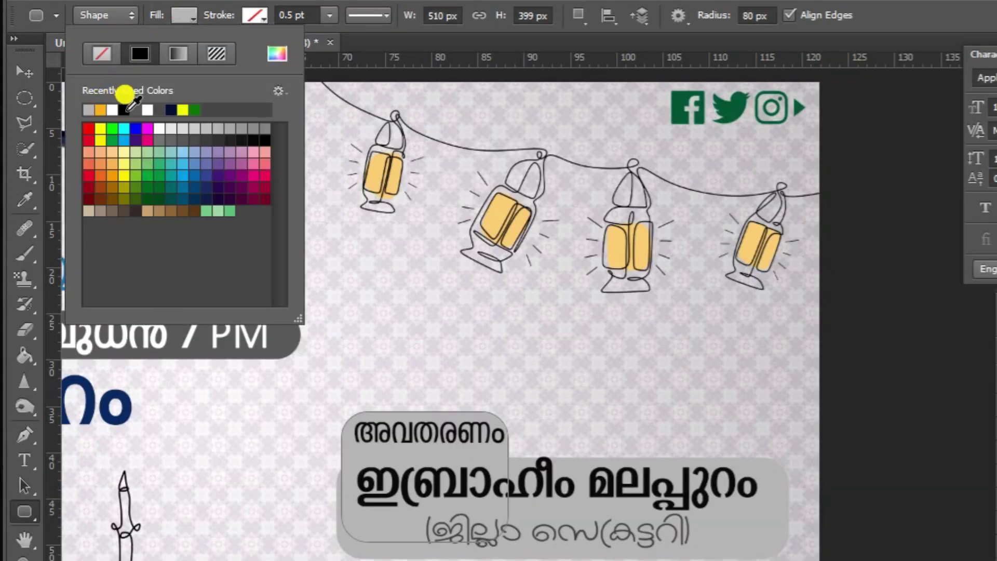
click(116, 109)
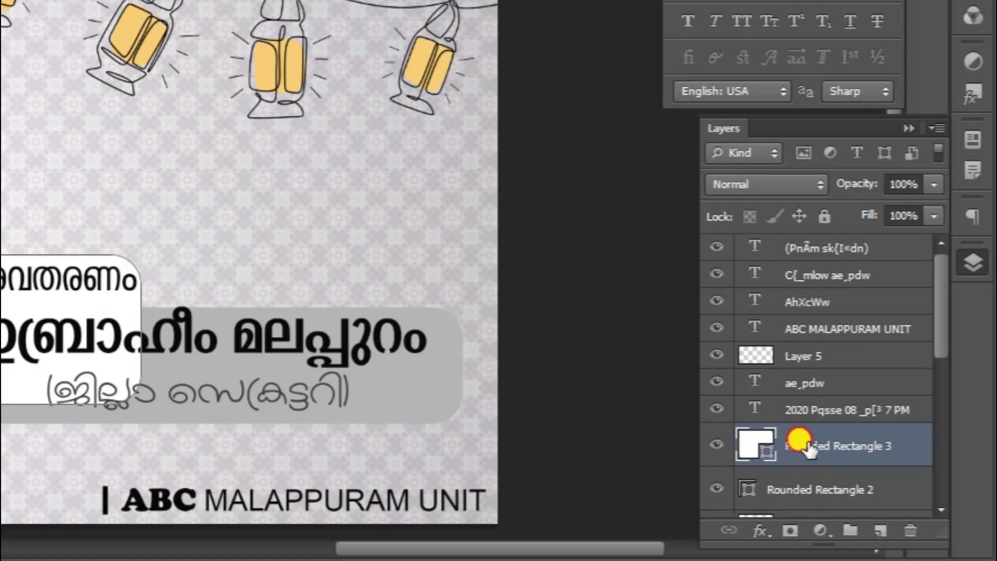
drag(802, 444, 789, 493)
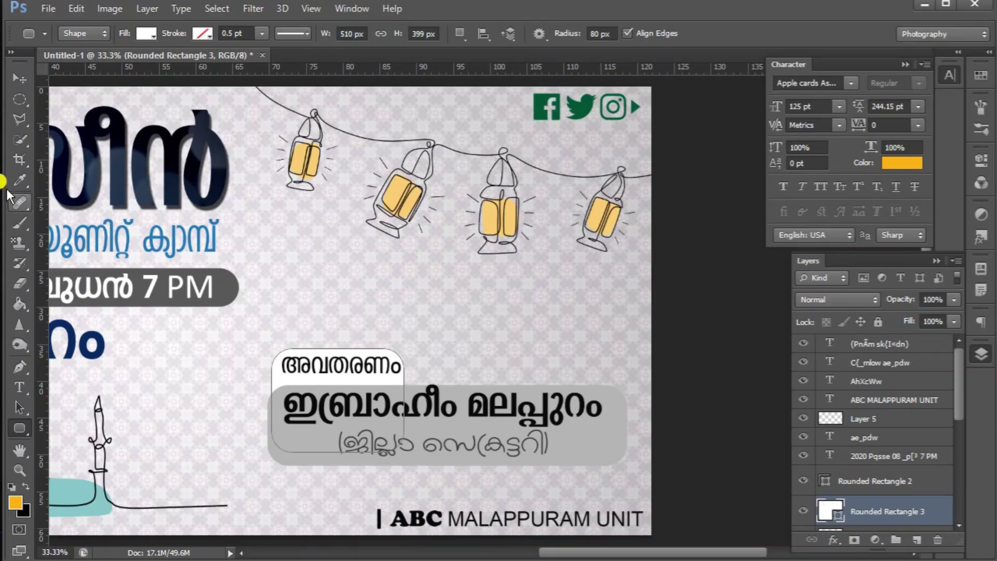
click(19, 78)
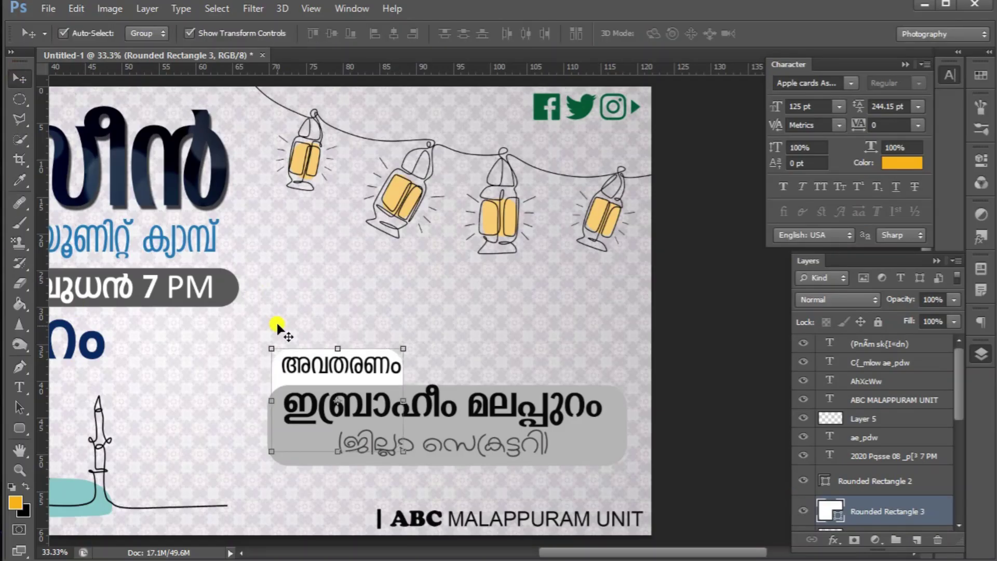
key(shift+Left)
key(shift+Left)
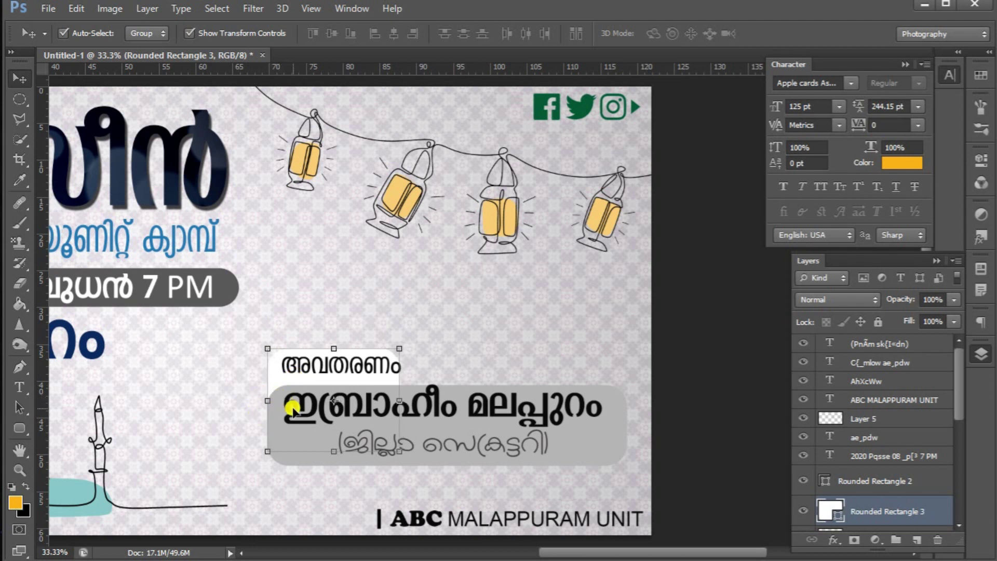
- Make the അവതരണം text slightly narrower and nudge it into position
click(864, 439)
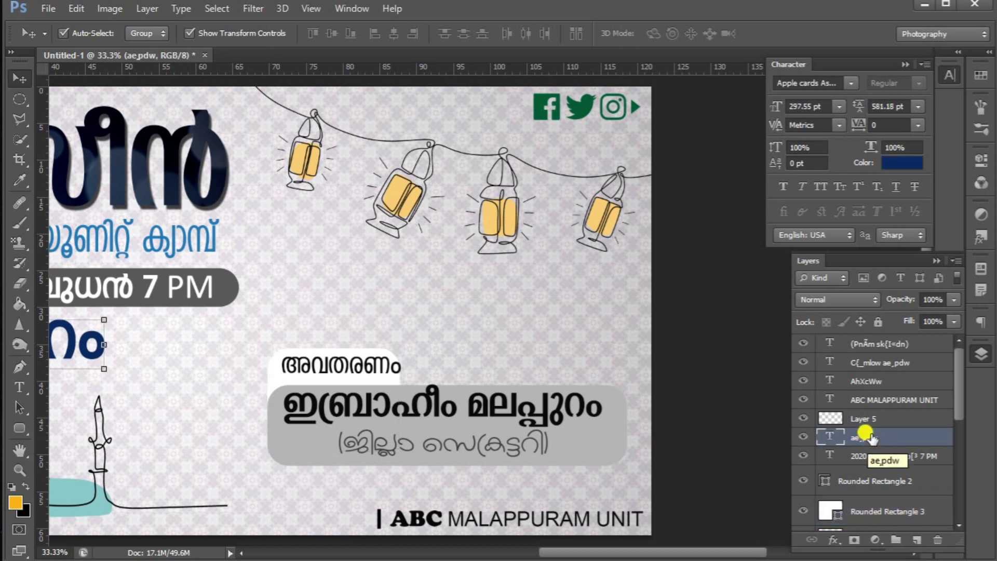
click(863, 382)
key(shift+Left)
key(shift+Left)
key(shift+Left)
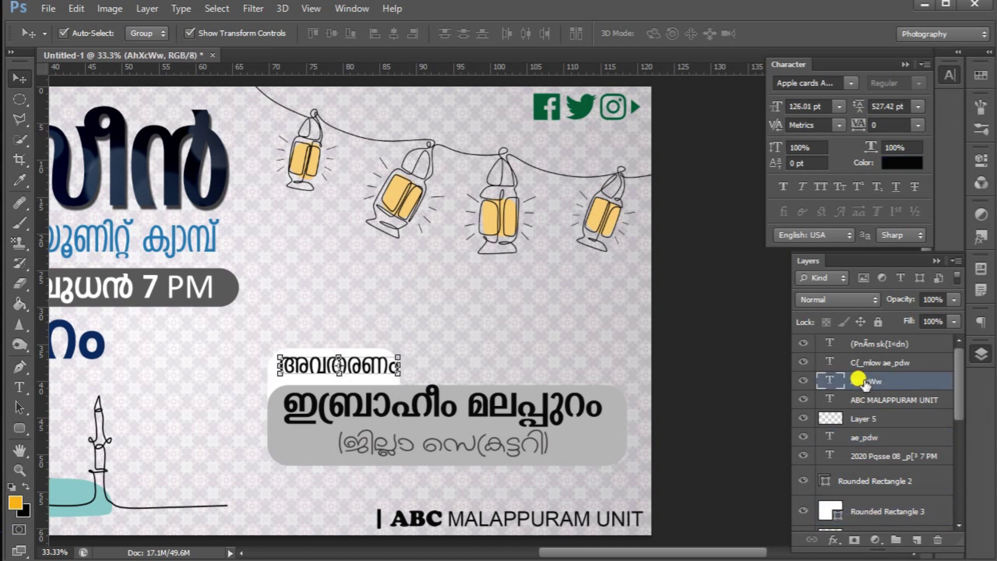
click(391, 349)
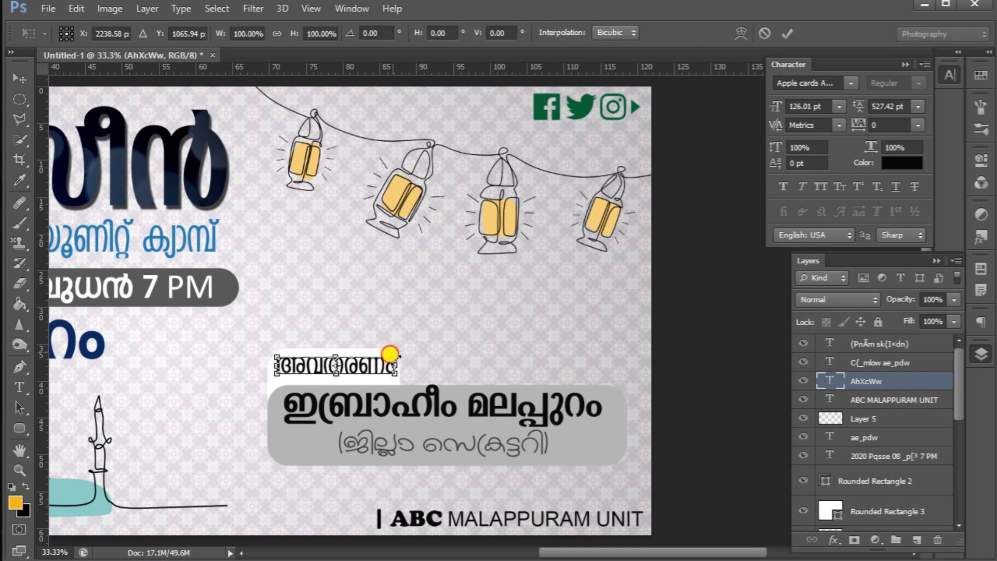
drag(393, 347, 390, 344)
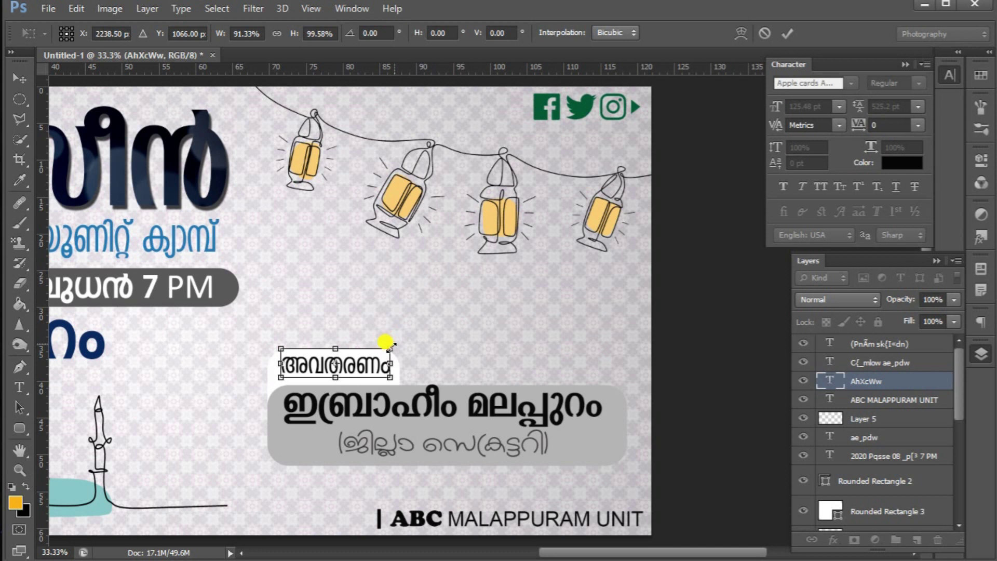
key(Return)
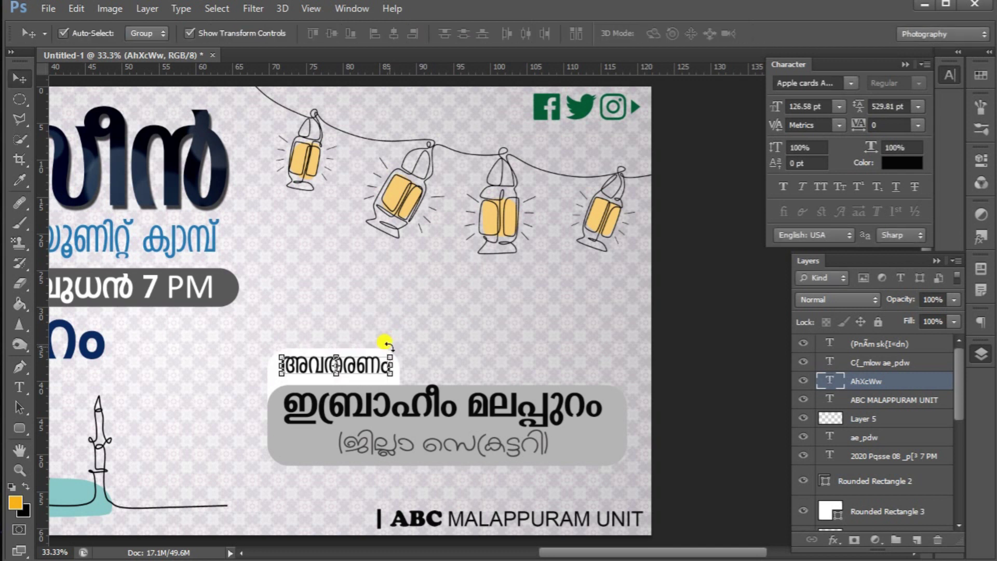
drag(362, 369, 362, 370)
- Scale the speaker name text to about 88% and nudge it down and right
click(879, 363)
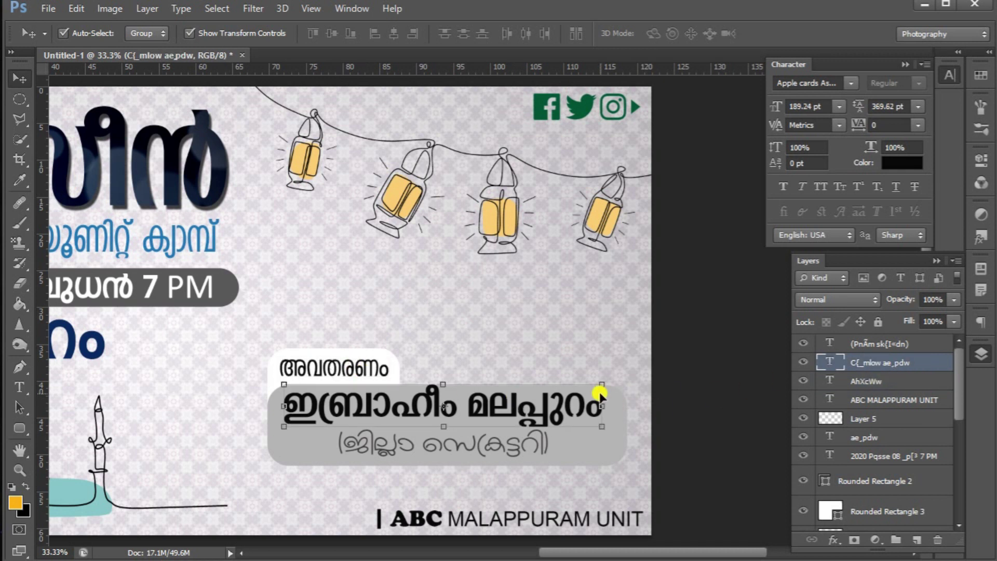
drag(599, 379, 579, 384)
key(Right)
key(Right)
key(Right)
key(Down)
key(Down)
key(Down)
key(Down)
key(Down)
key(Down)
key(Down)
key(Down)
key(Down)
key(Down)
key(Down)
key(Down)
key(Down)
key(Down)
key(Down)
key(Down)
key(Down)
key(Down)
key(Down)
key(Down)
key(Right)
key(Right)
key(Right)
key(Right)
key(Right)
key(Right)
key(Right)
key(Right)
key(Right)
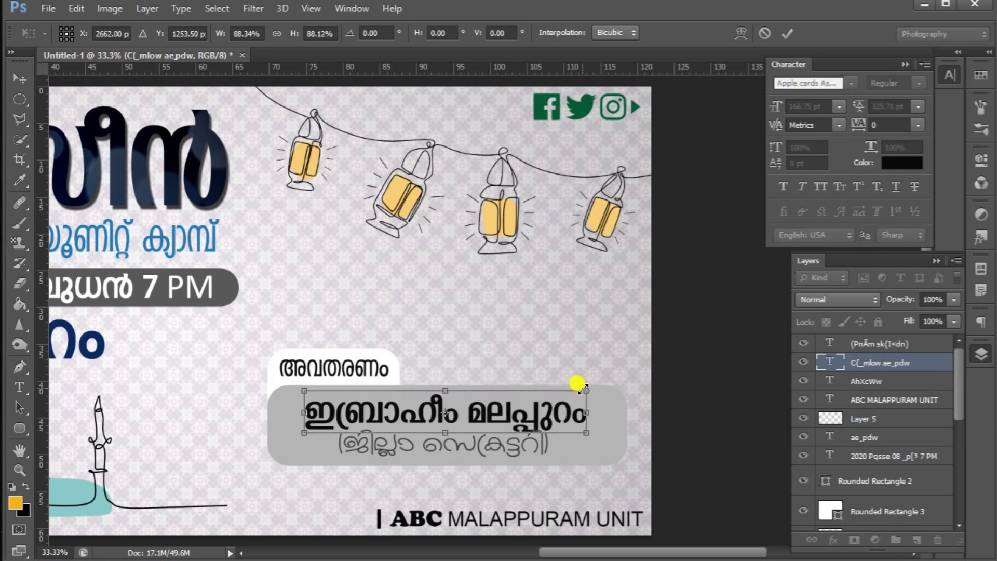
key(Return)
- Lower the ജില്ലാ സെക്രട്ടറി role line and shrink it to about 66% under the name
click(854, 345)
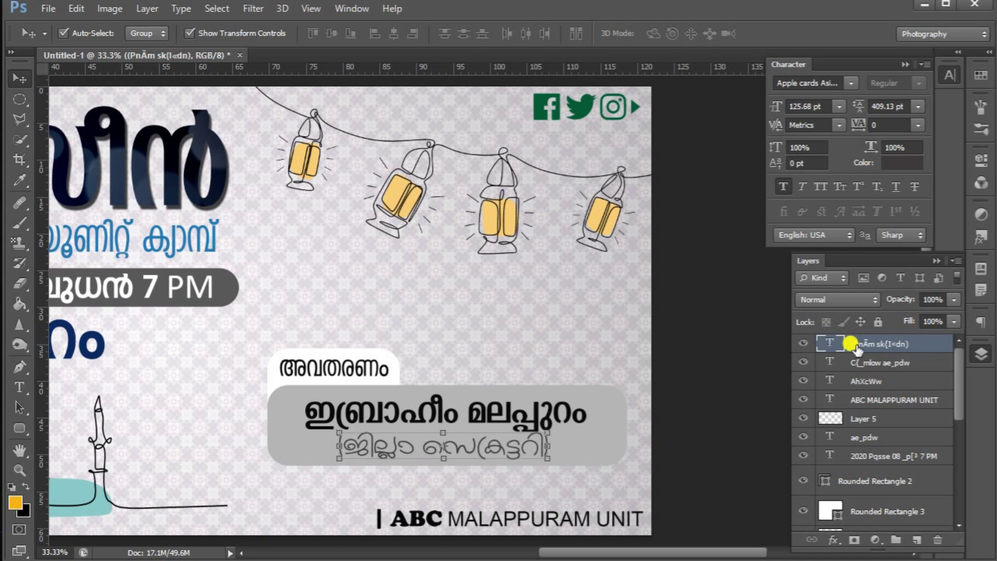
key(Down)
key(Down)
key(Down)
key(Down)
key(Down)
key(Down)
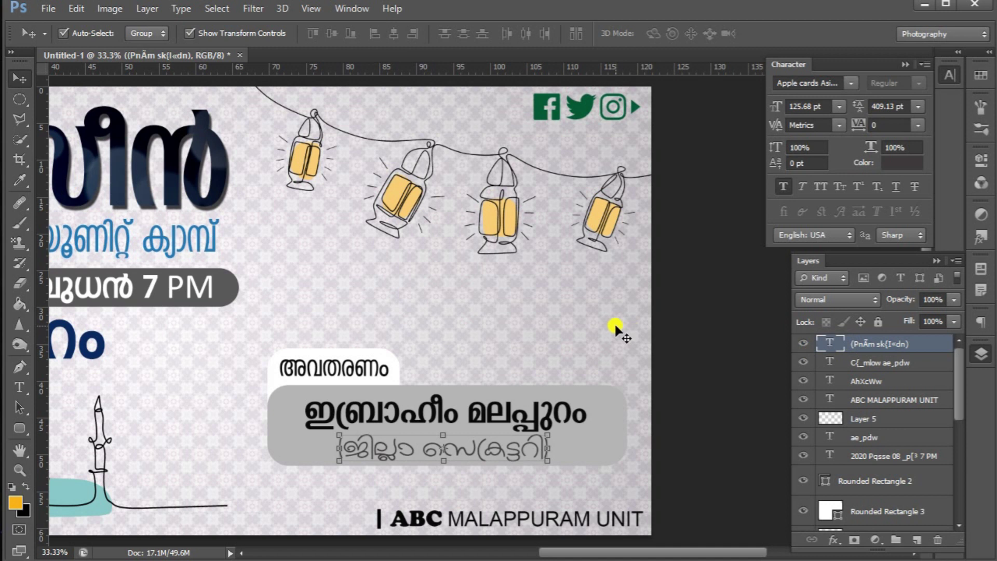
key(ctrl+t)
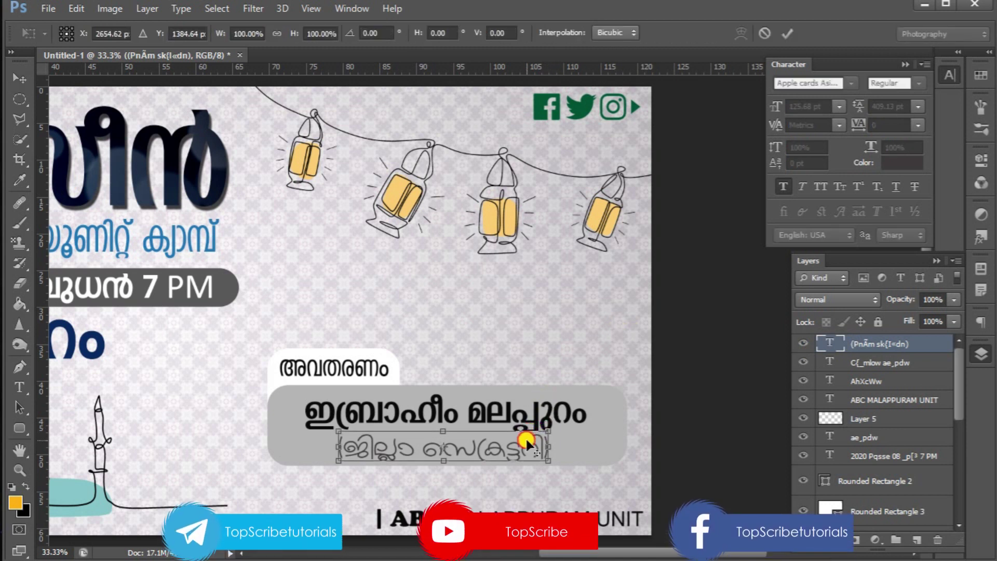
drag(519, 434, 507, 434)
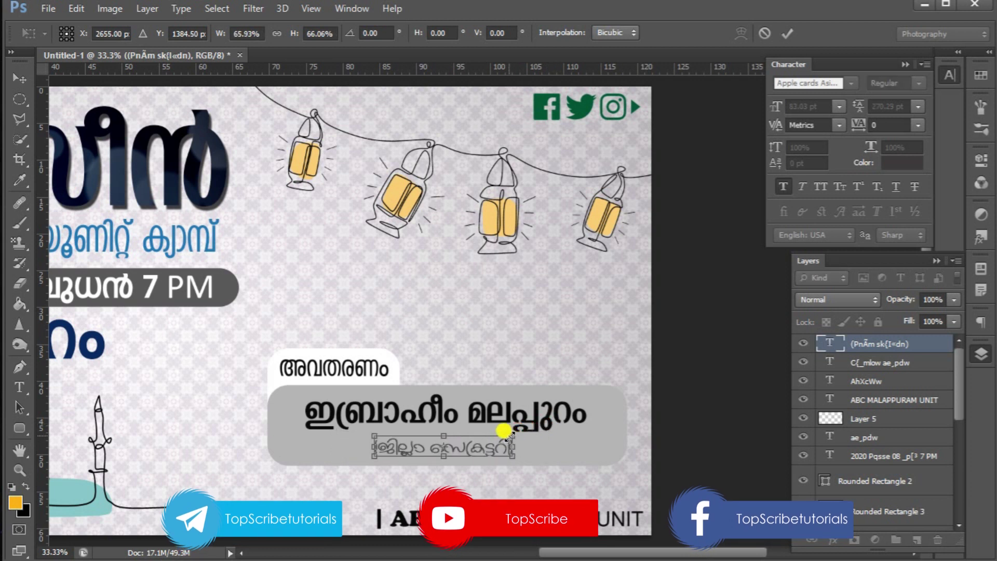
key(Return)
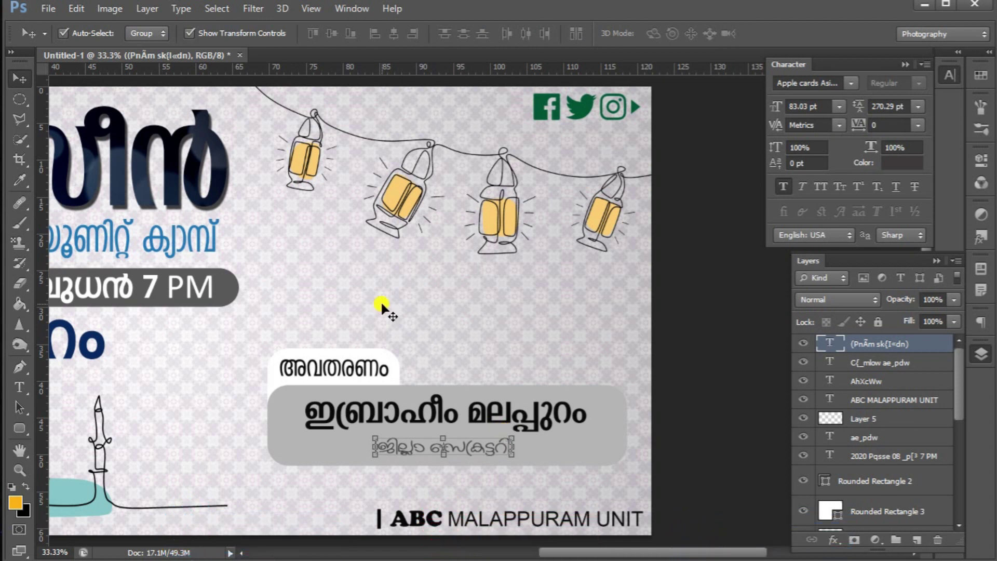
key(ctrl+minus)
key(ctrl+minus)
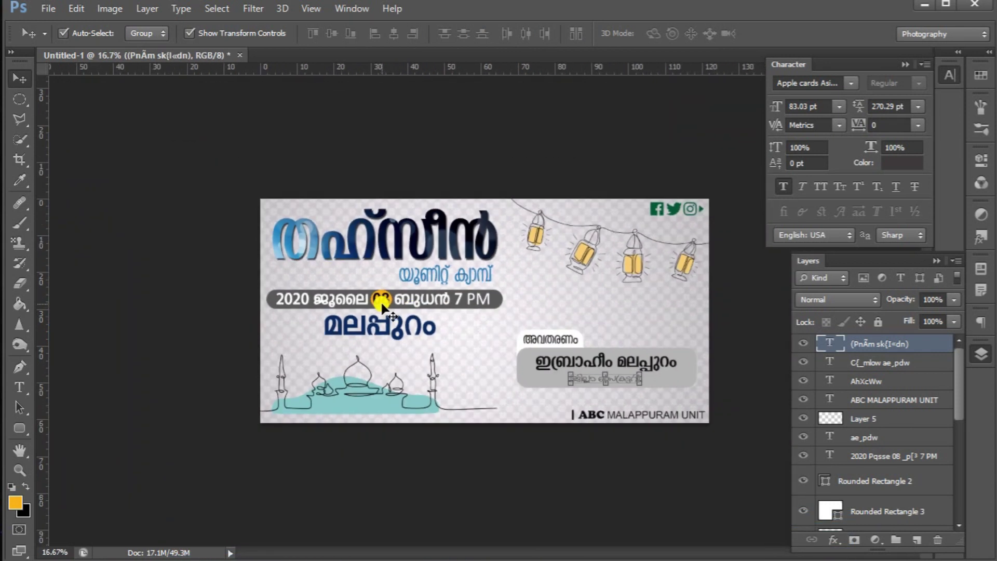